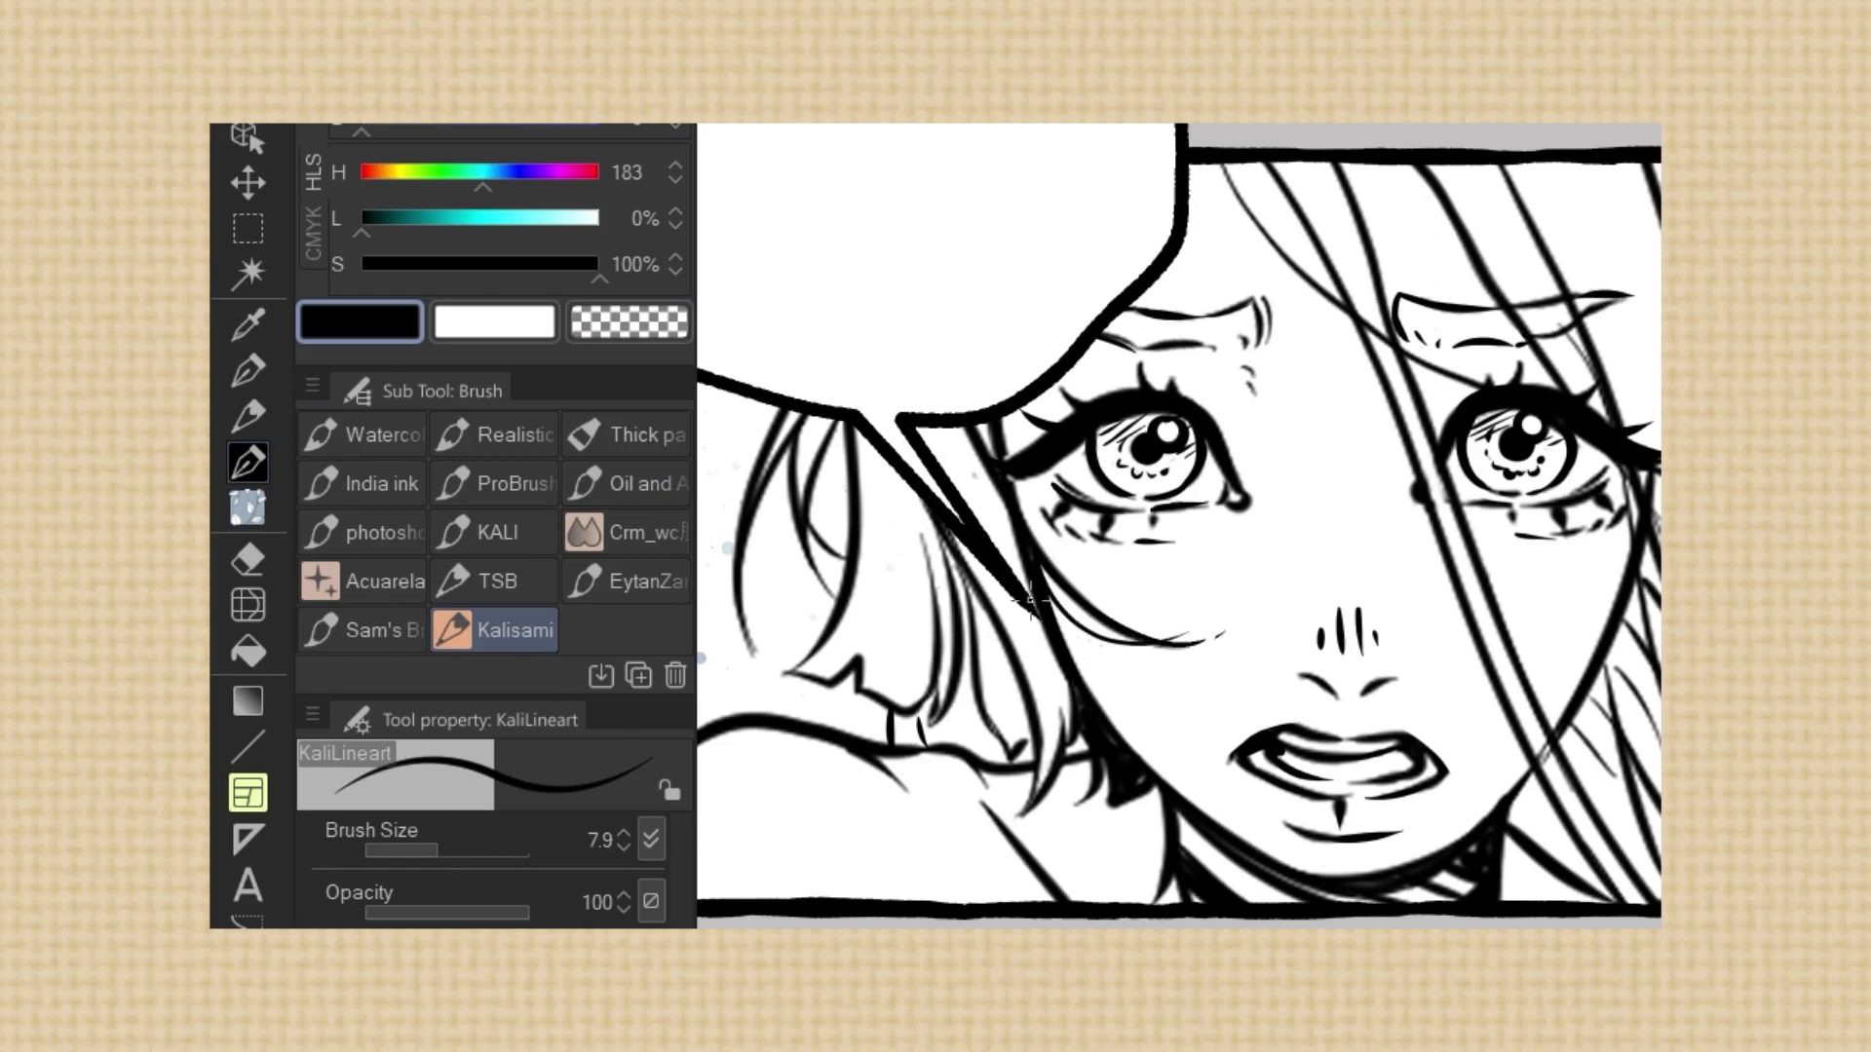
Ink a strand in the loose hair behind the shoulder with KaliLineart and switch the drawing colour to transparent
drag(850, 464, 783, 690)
click(603, 330)
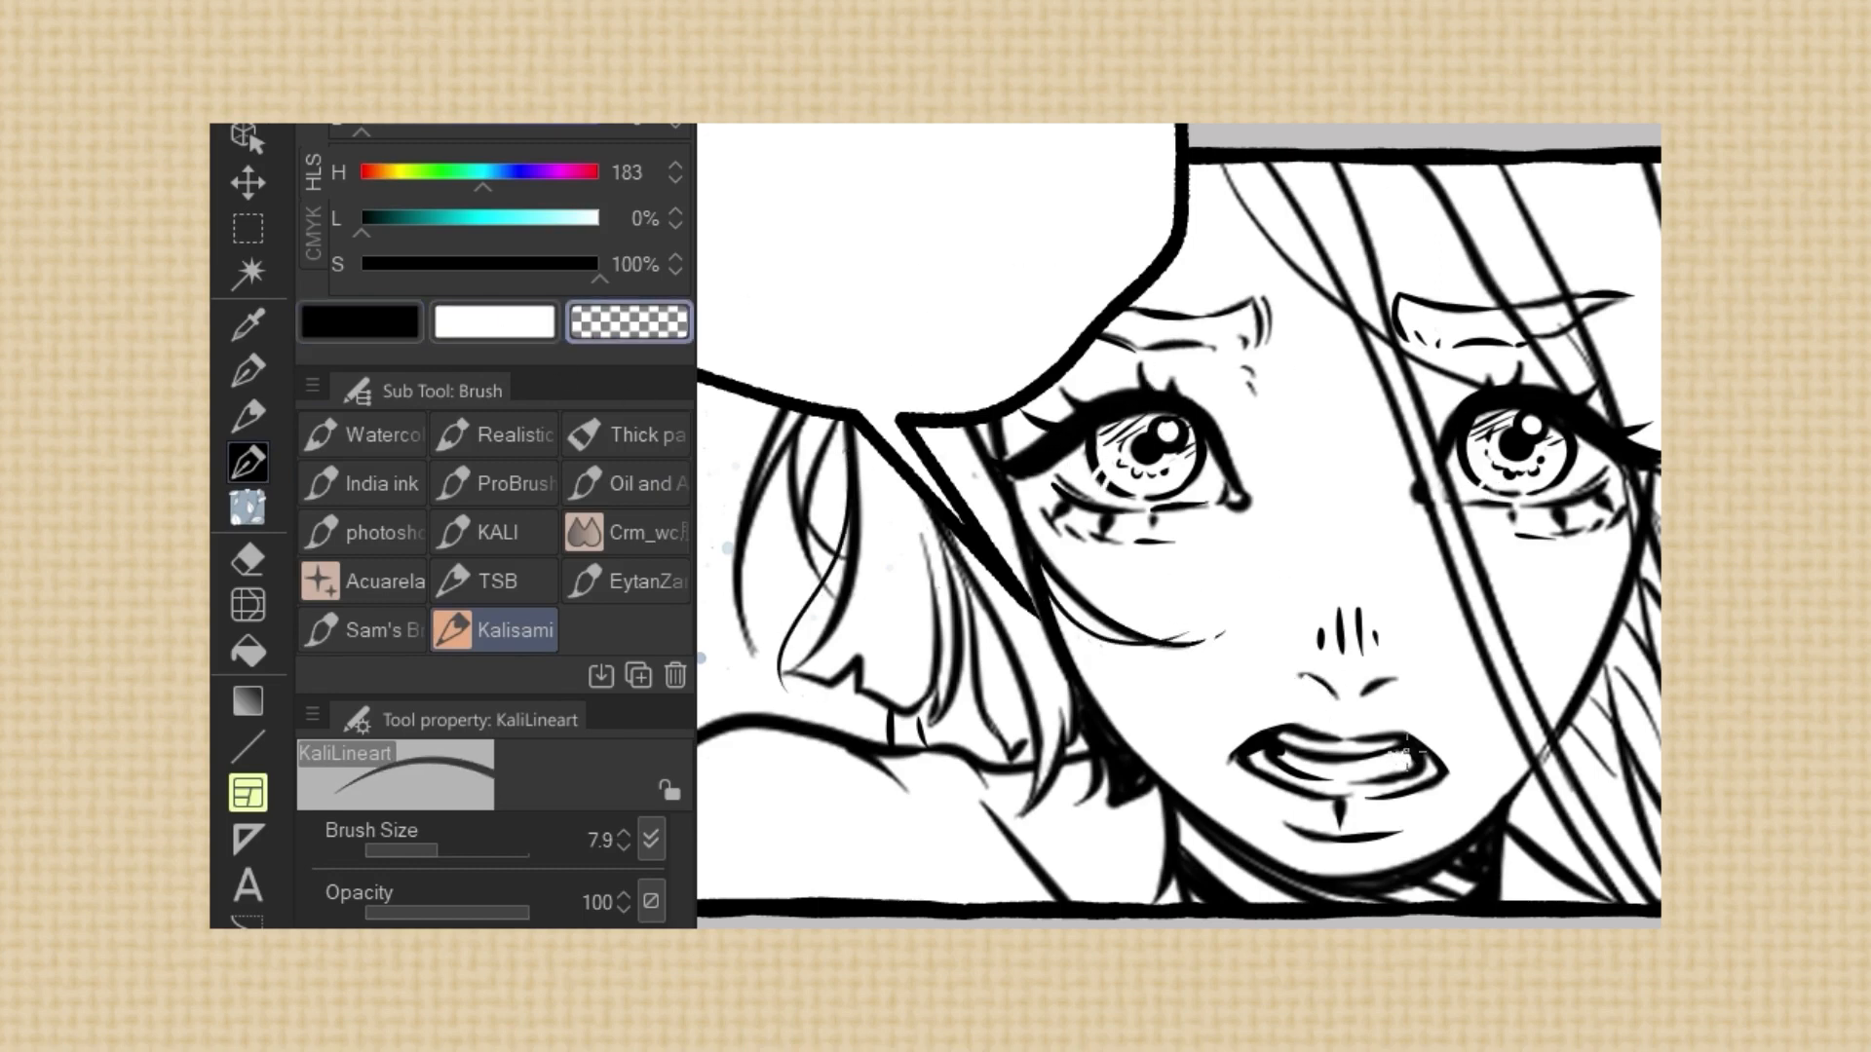
scroll(1452, 417, down, 1)
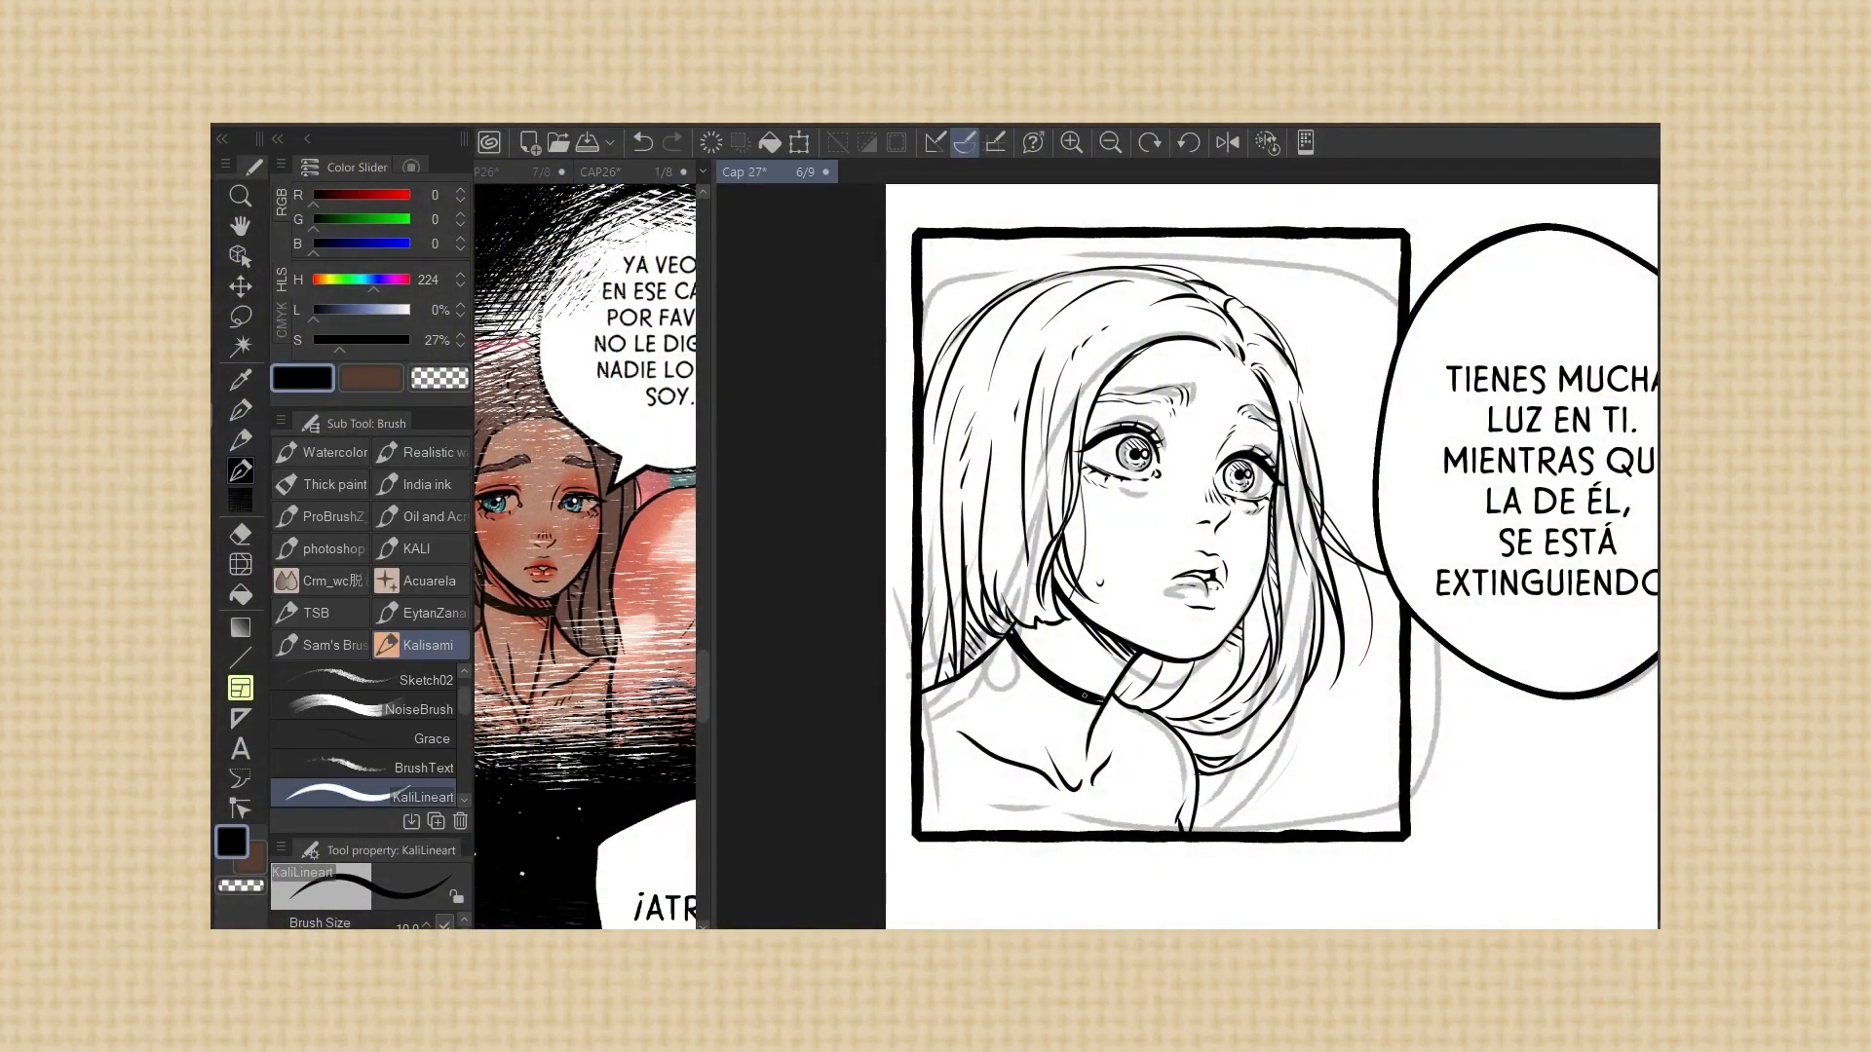
Ink the girl's choker, the clothing lines below it and the hatched shadow beside her neck
drag(1013, 632, 1111, 697)
drag(1010, 651, 1102, 831)
drag(1095, 730, 1096, 815)
drag(1150, 663, 1126, 698)
Ink a short strand along the outer side of the girl's hair and undo the trial strokes lower down
mouse_move(1307, 685)
mouse_down()
mouse_move(1201, 801)
mouse_move(1261, 799)
mouse_move(1208, 794)
mouse_up()
key(ctrl+z)
drag(1293, 370, 1315, 455)
drag(1342, 654, 1294, 729)
key(ctrl+z)
Erase stray parts of the outer hair line beside the girl's face
key(e)
drag(1331, 521, 1341, 682)
drag(1339, 534, 1368, 639)
drag(1331, 528, 1307, 473)
Ink long KaliLineart strands from the outer hair down to the panel's lower border, redoing the unsatisfactory ones
click(242, 411)
click(241, 471)
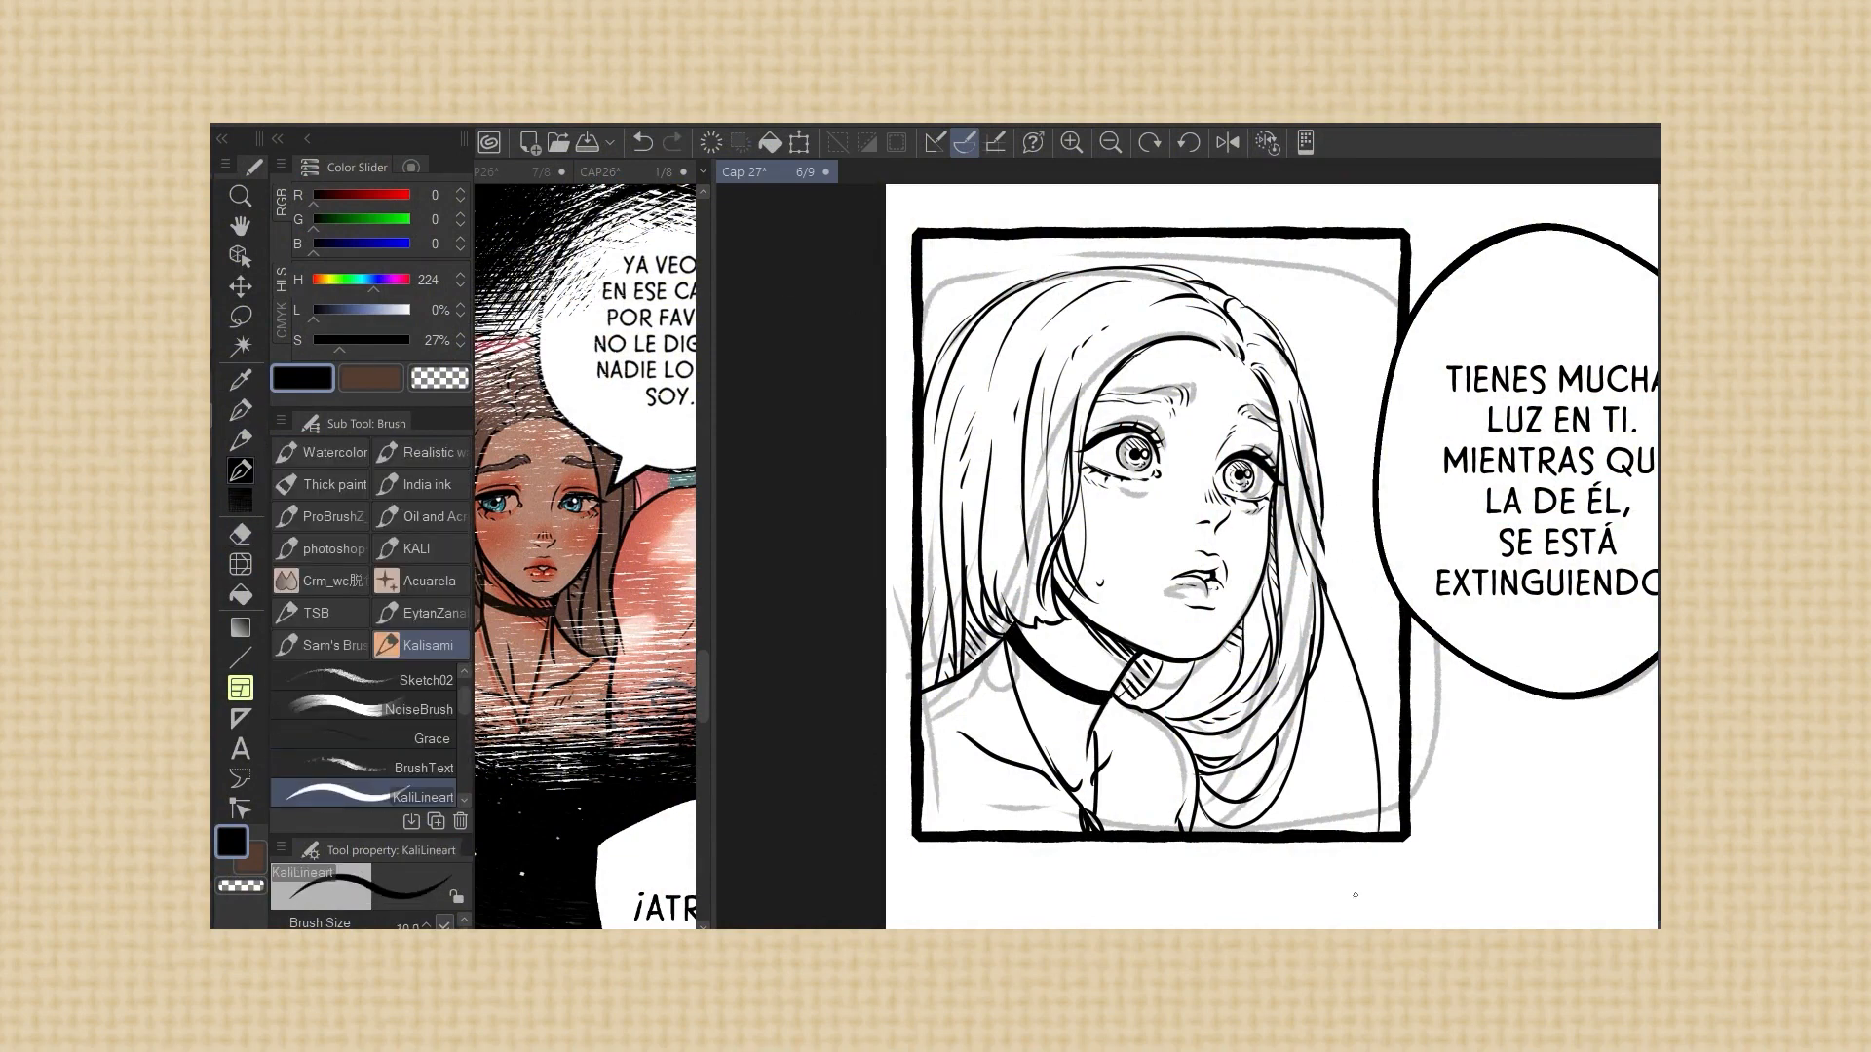
drag(1339, 633, 1370, 832)
mouse_move(1324, 548)
mouse_down()
mouse_move(1367, 703)
mouse_move(1365, 832)
mouse_up()
key(ctrl+z)
drag(1307, 604, 1337, 830)
key(ctrl+z)
drag(1323, 640, 1352, 831)
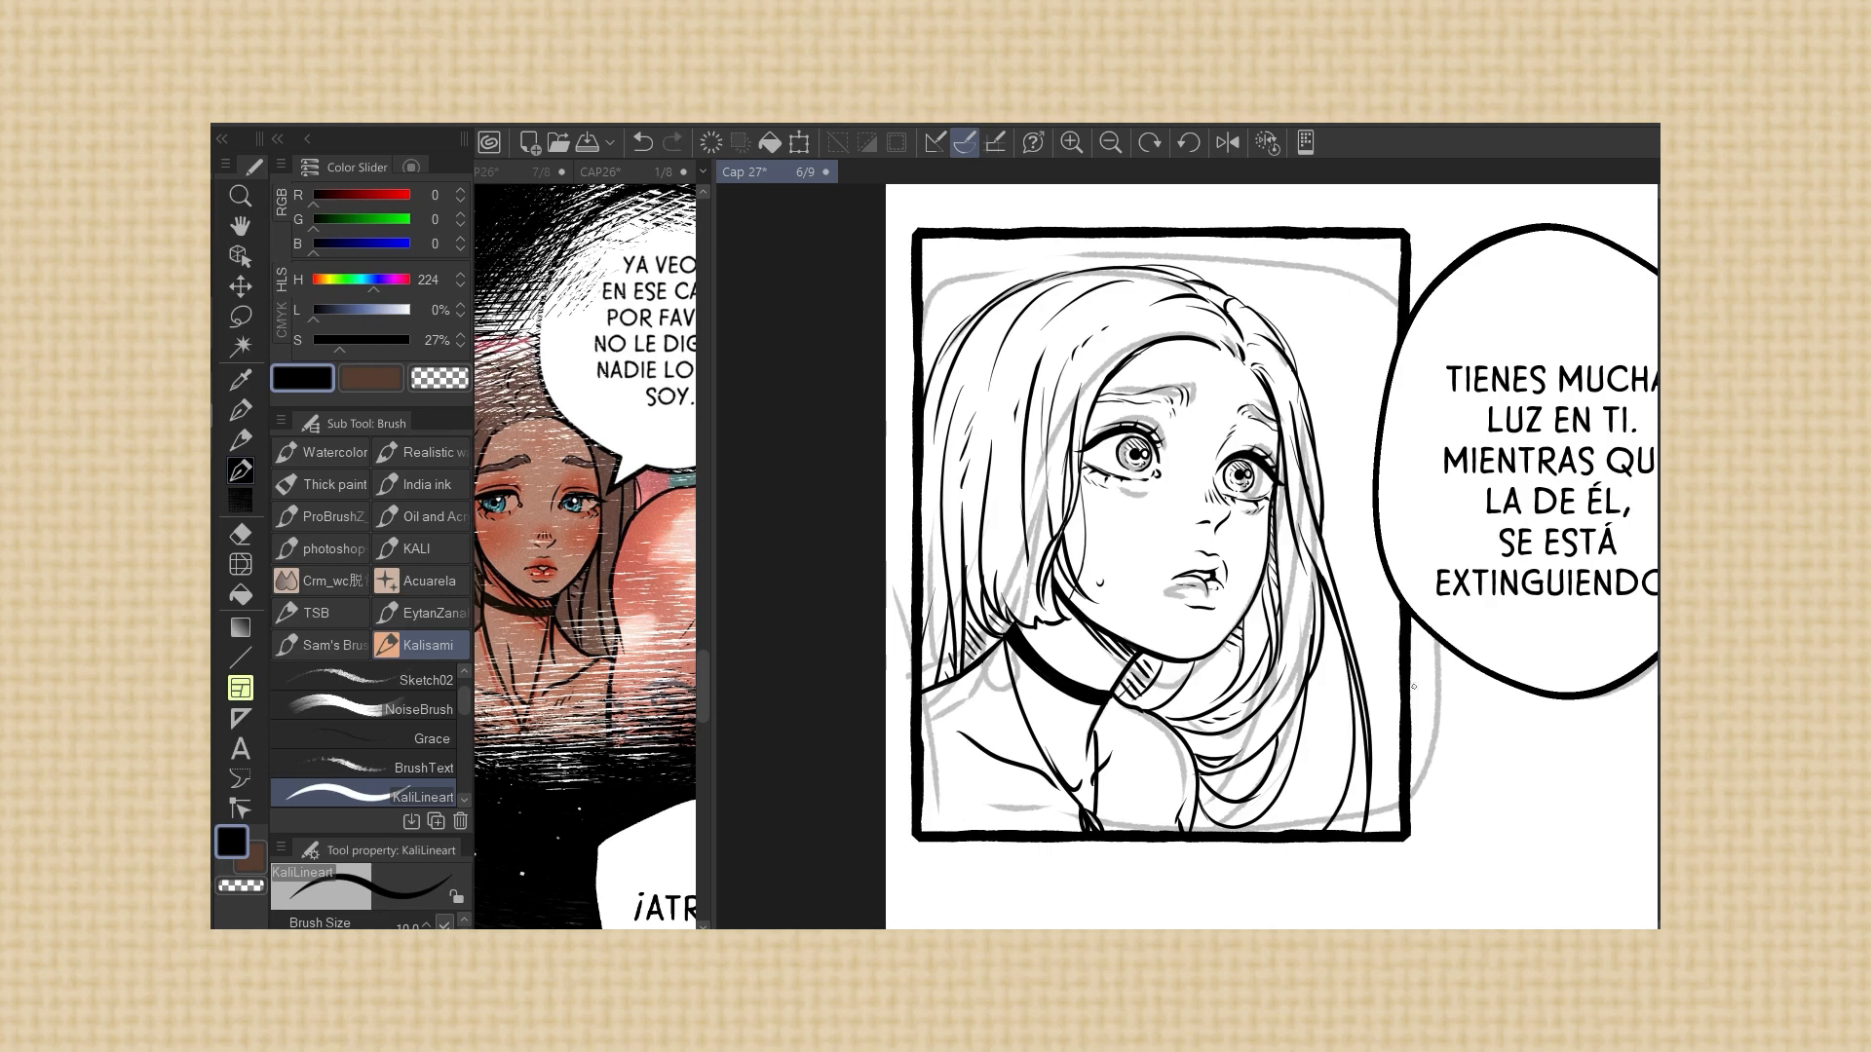
Ink a strand along the outer hair and a stroke under the jaw, and undo the strokes at the crown
drag(1315, 428, 1330, 575)
drag(1203, 662, 1172, 707)
drag(1194, 276, 1138, 262)
drag(1148, 256, 1160, 238)
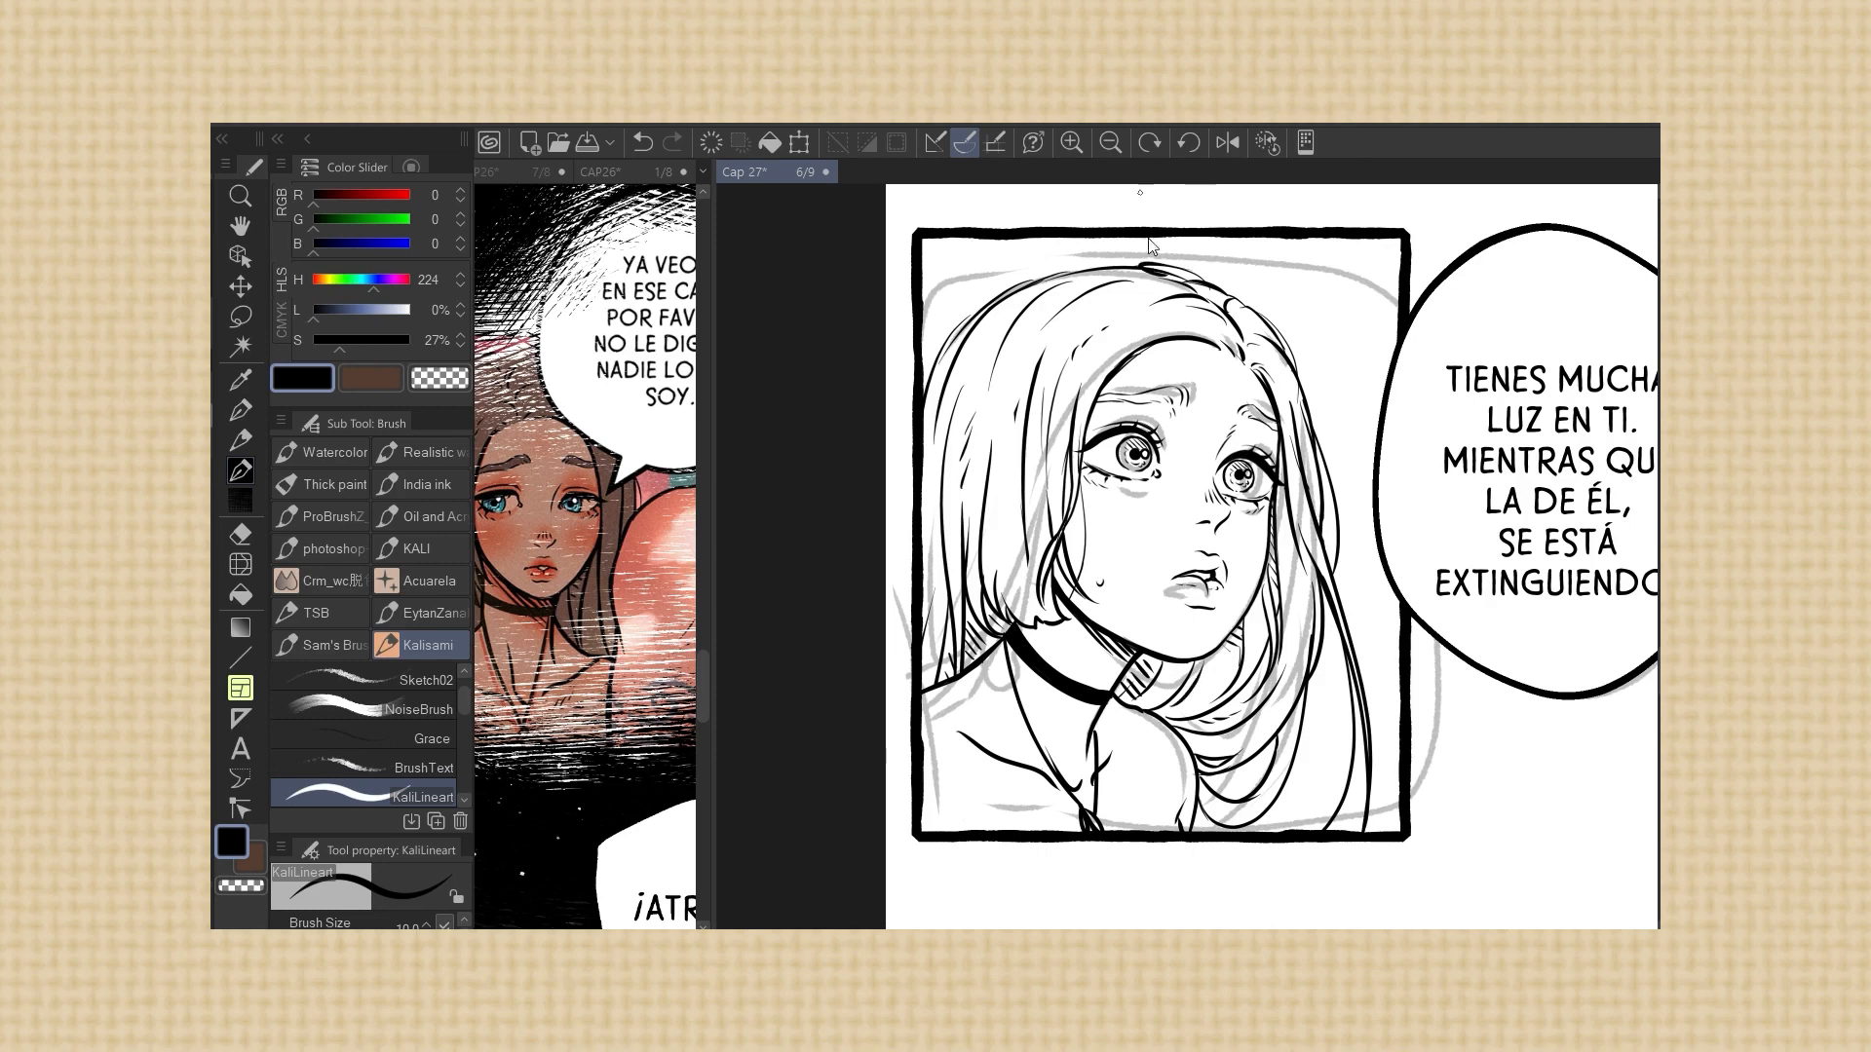
key(ctrl+z)
key(ctrl+z)
Ink strands in the hair beside the cheek and along the outer hair, undoing the trial strokes
drag(1018, 400, 1031, 354)
key(ctrl+z)
drag(1043, 619, 1001, 480)
drag(1310, 559, 1315, 635)
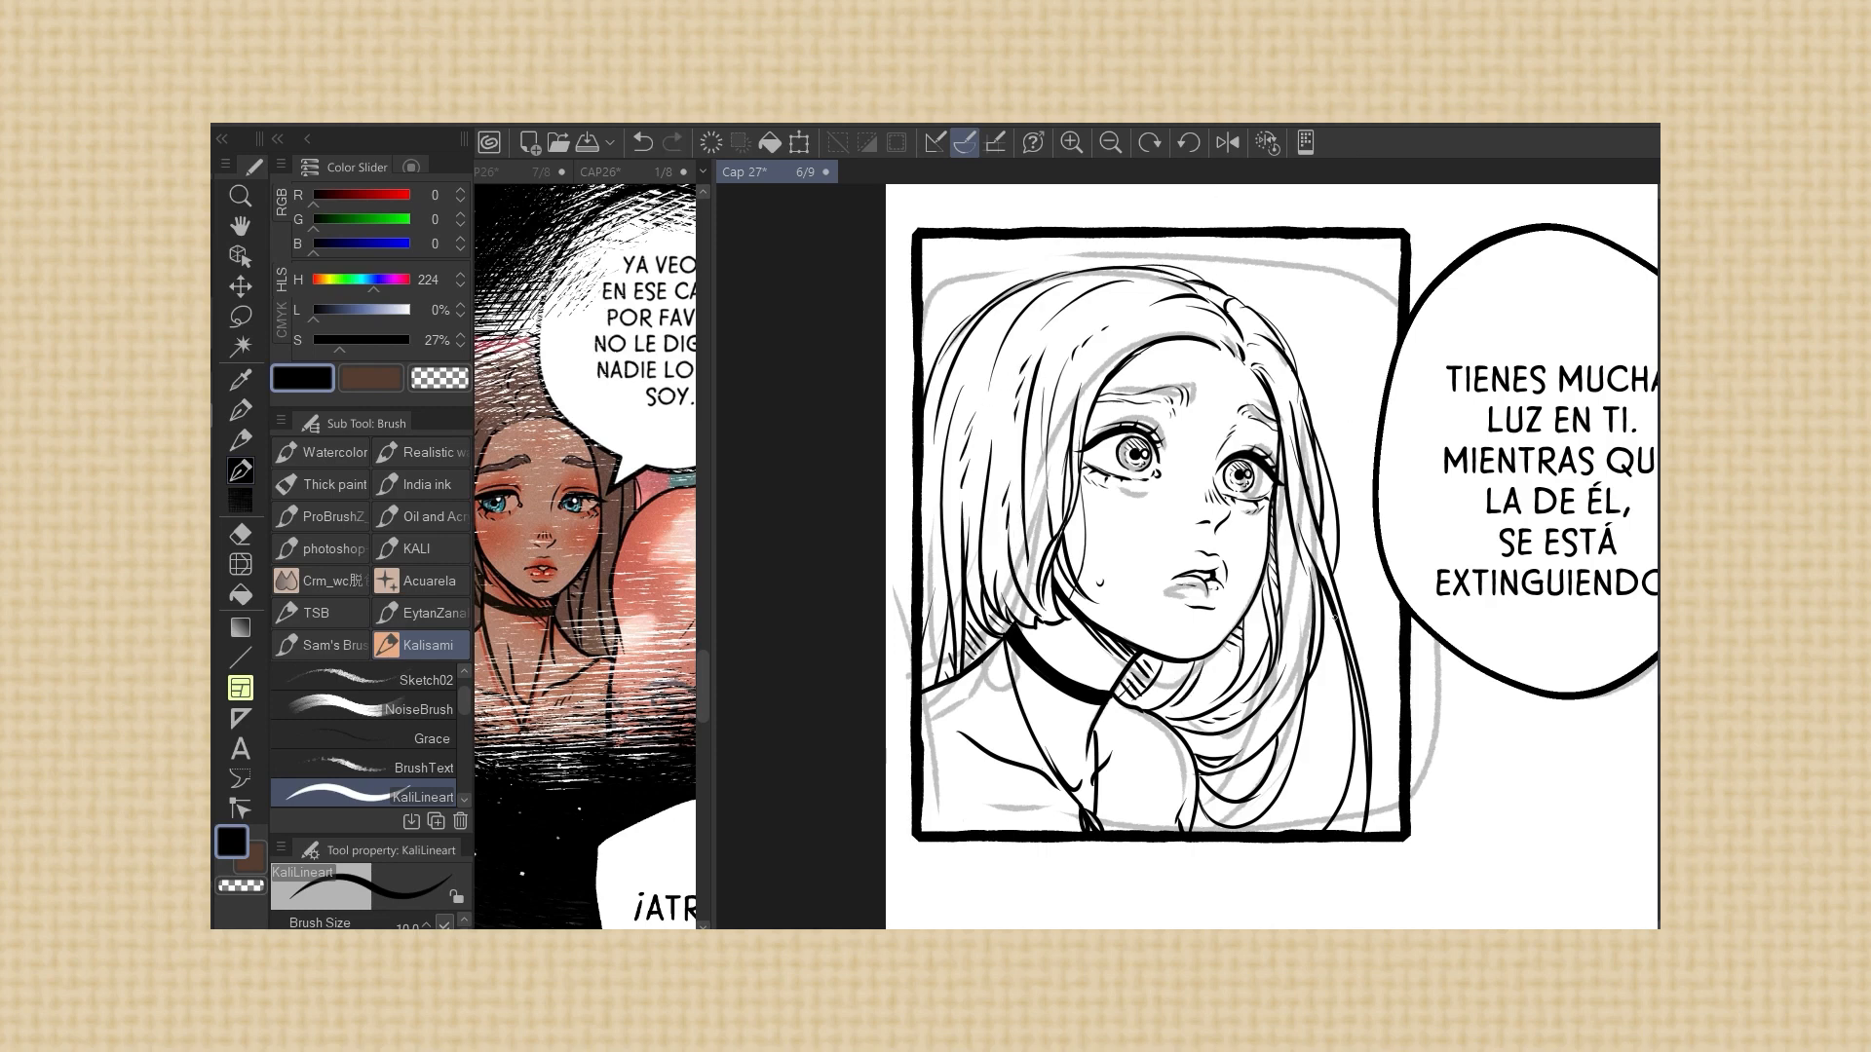
drag(1061, 565, 1097, 471)
key(ctrl+z)
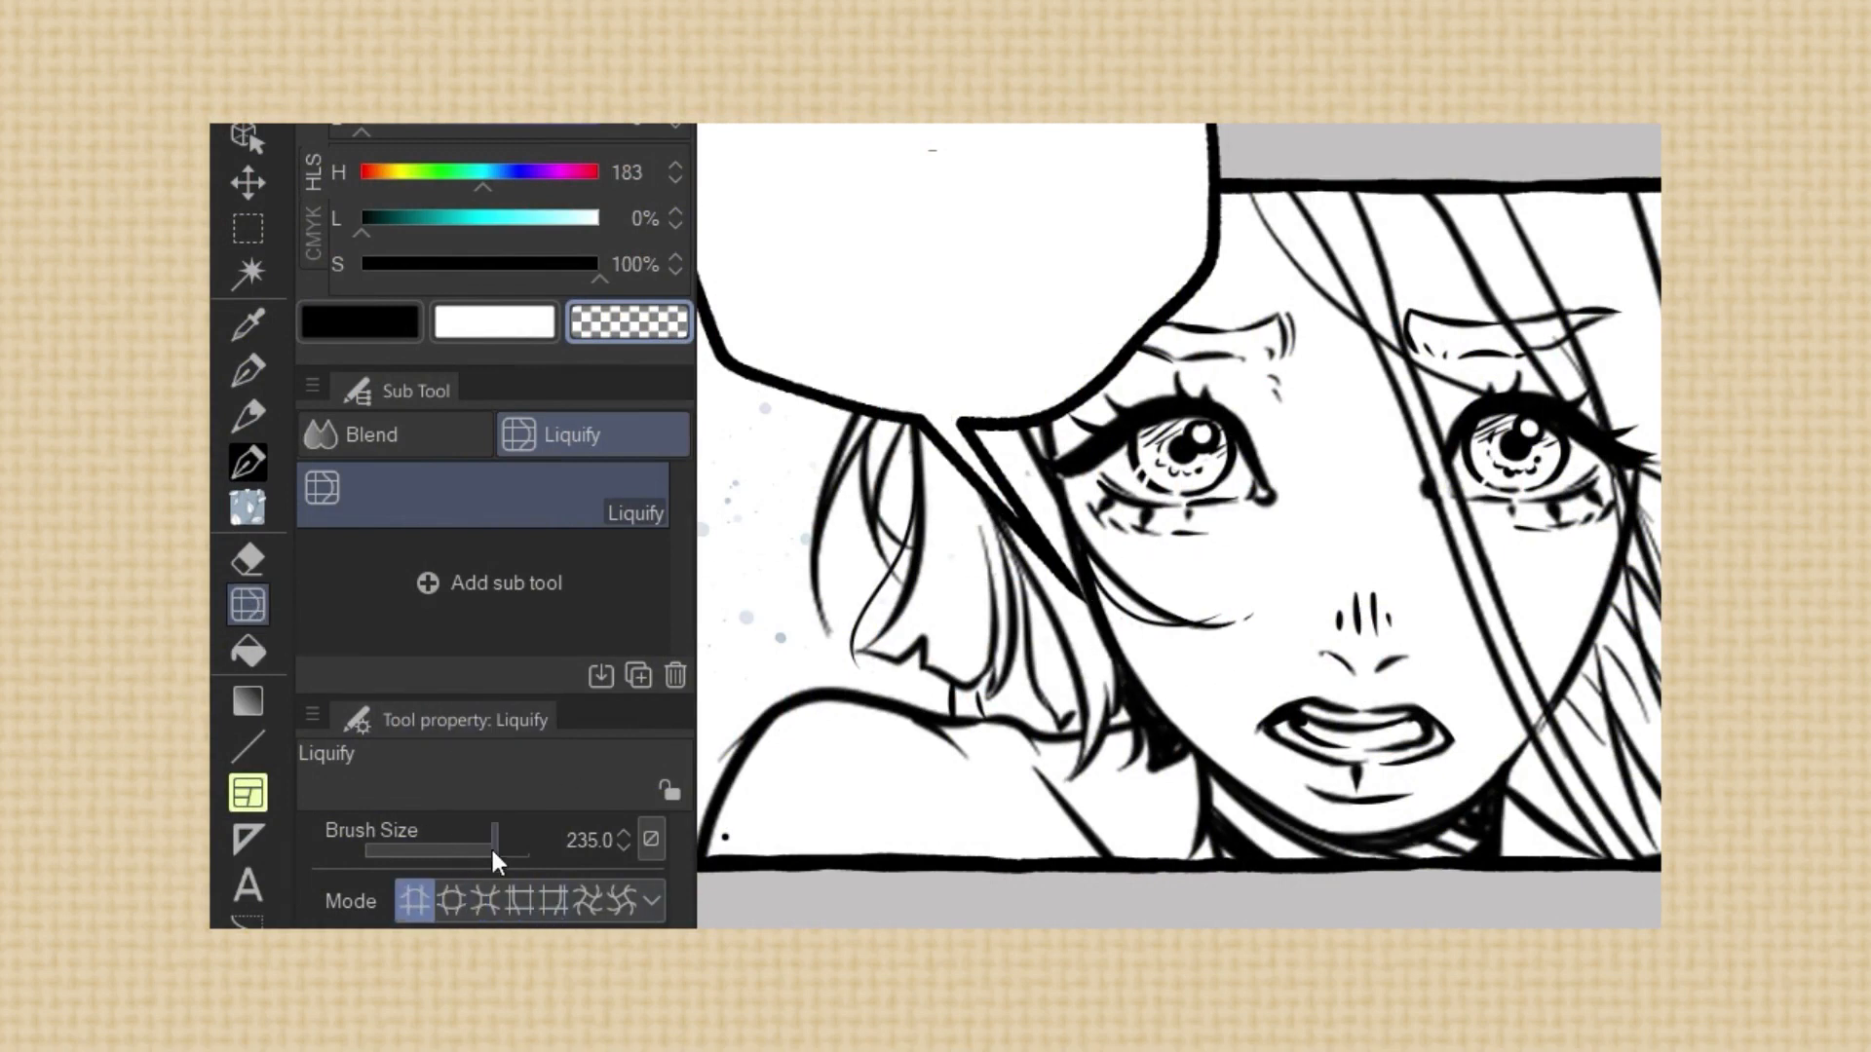
Push the hair and cheek lineart with Liquify at brush size 367.1, and enlarge both eyes at size 280.9
drag(493, 850, 501, 849)
drag(985, 623, 1133, 640)
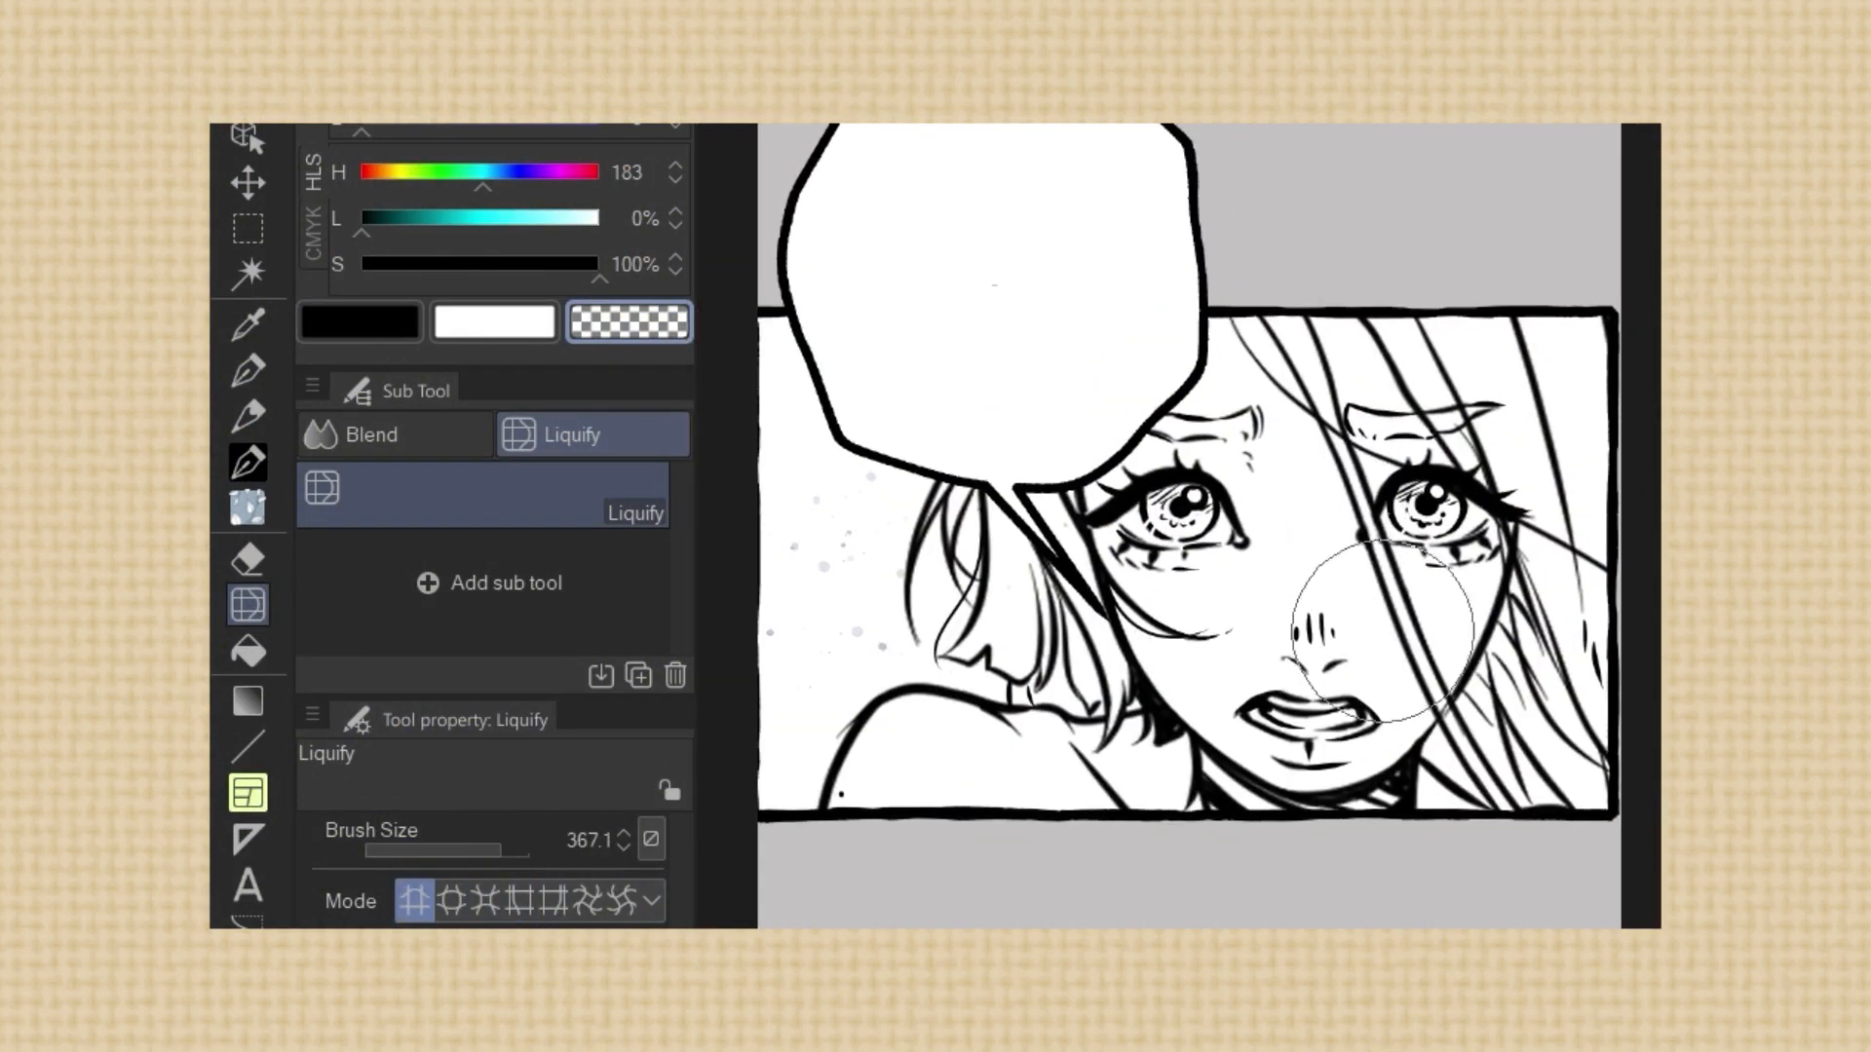
drag(501, 850, 495, 850)
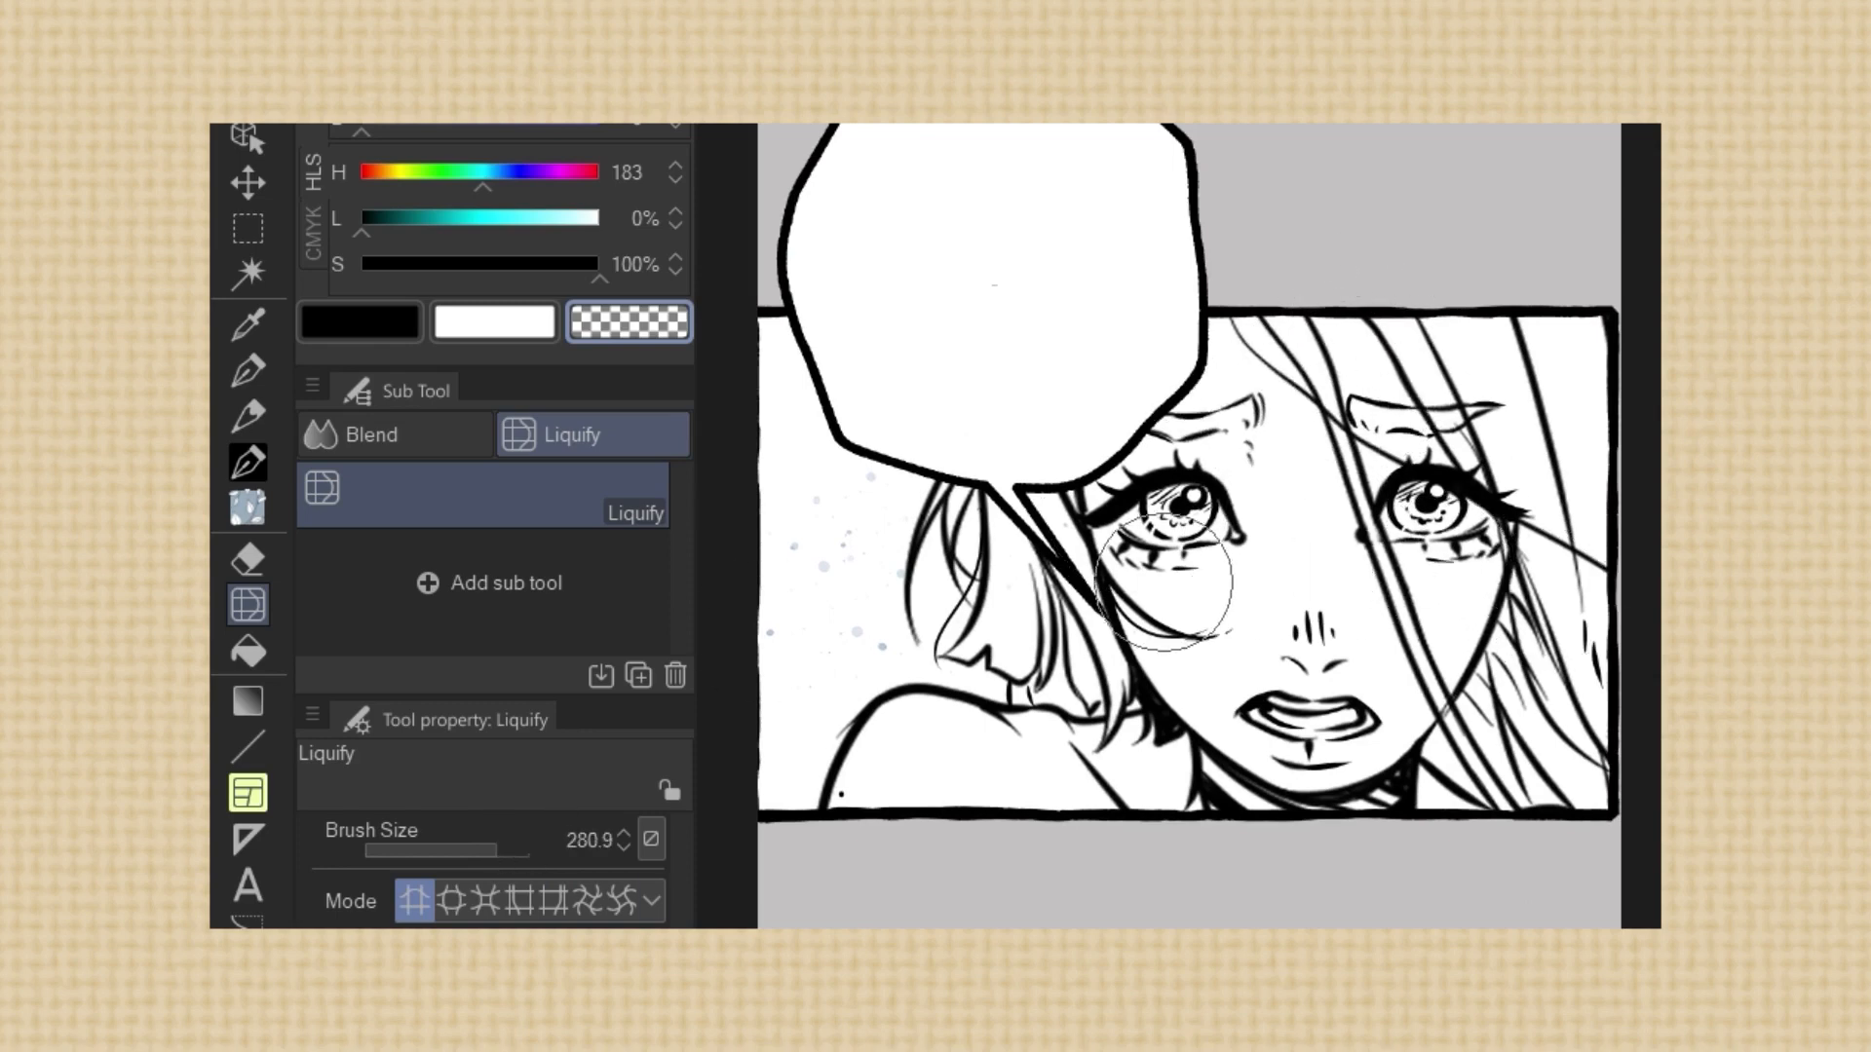
click(448, 900)
click(1181, 509)
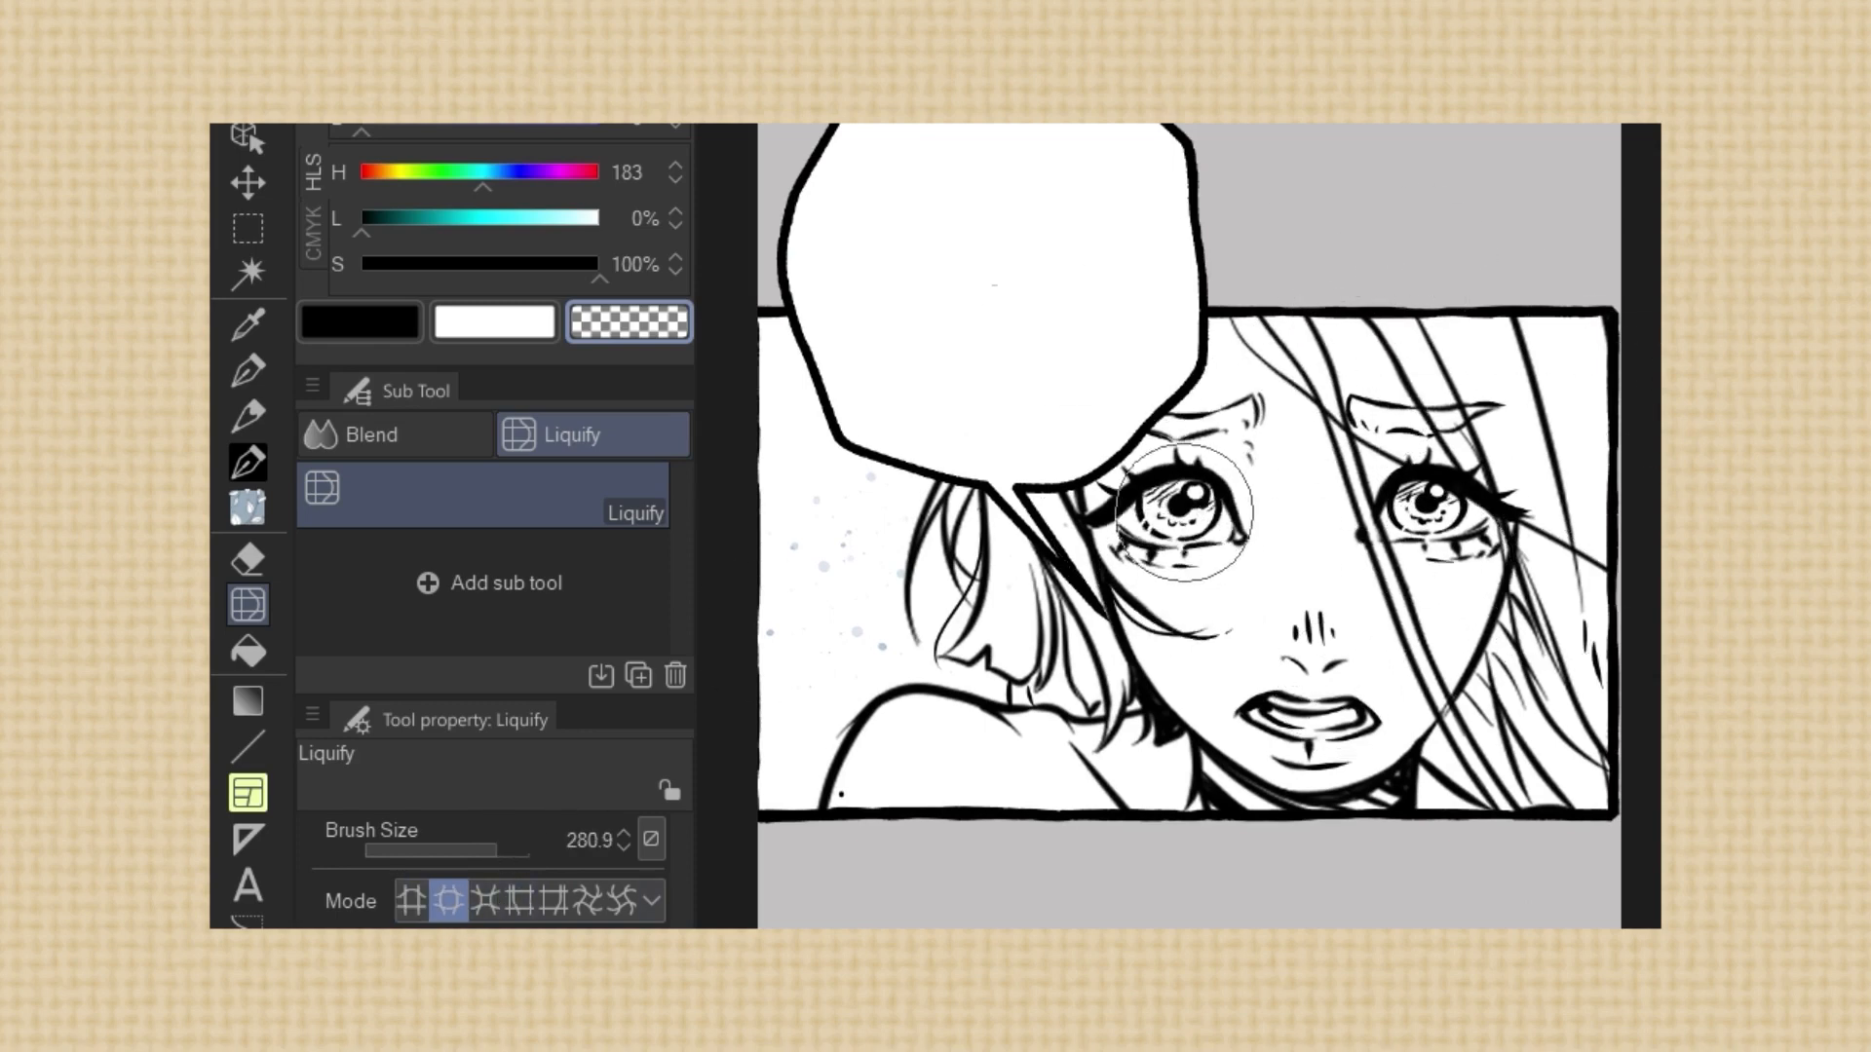
click(1433, 517)
click(1426, 502)
Try shrinking the nose and mouth lineart with Liquify's pinch mode
click(483, 901)
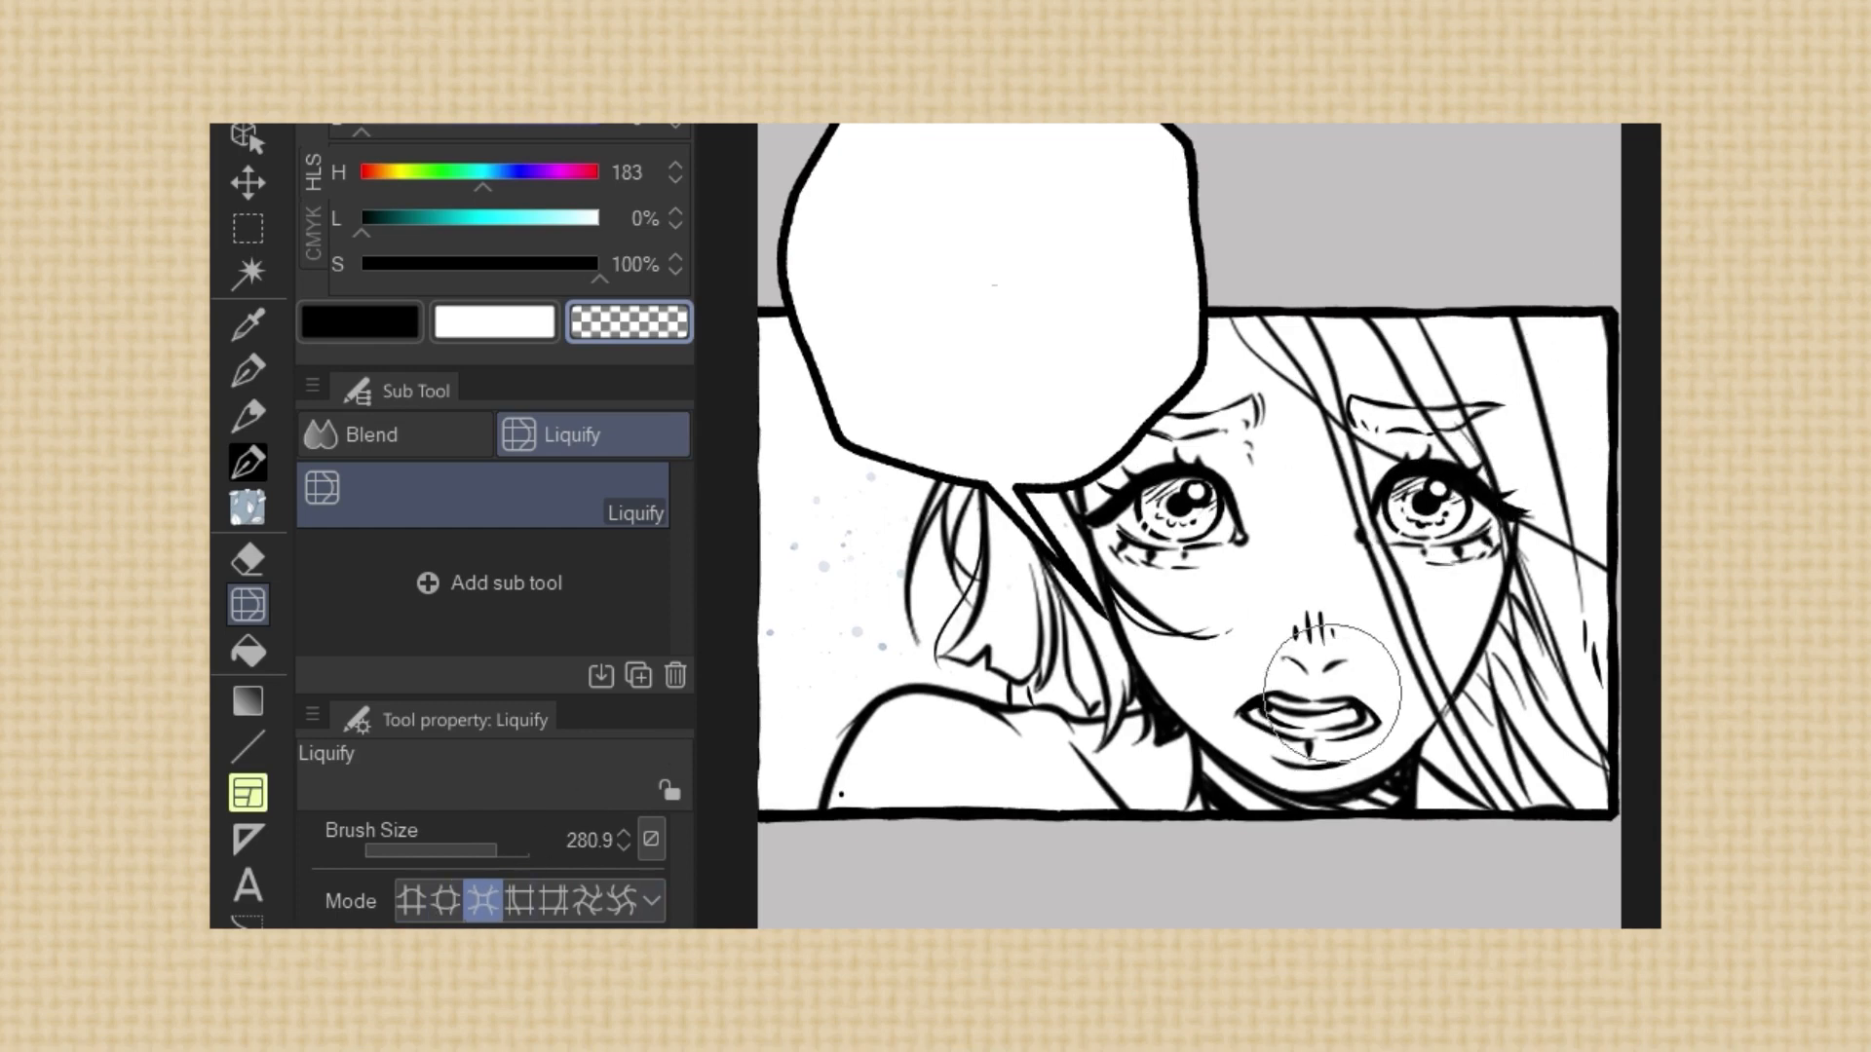
key(ctrl+z)
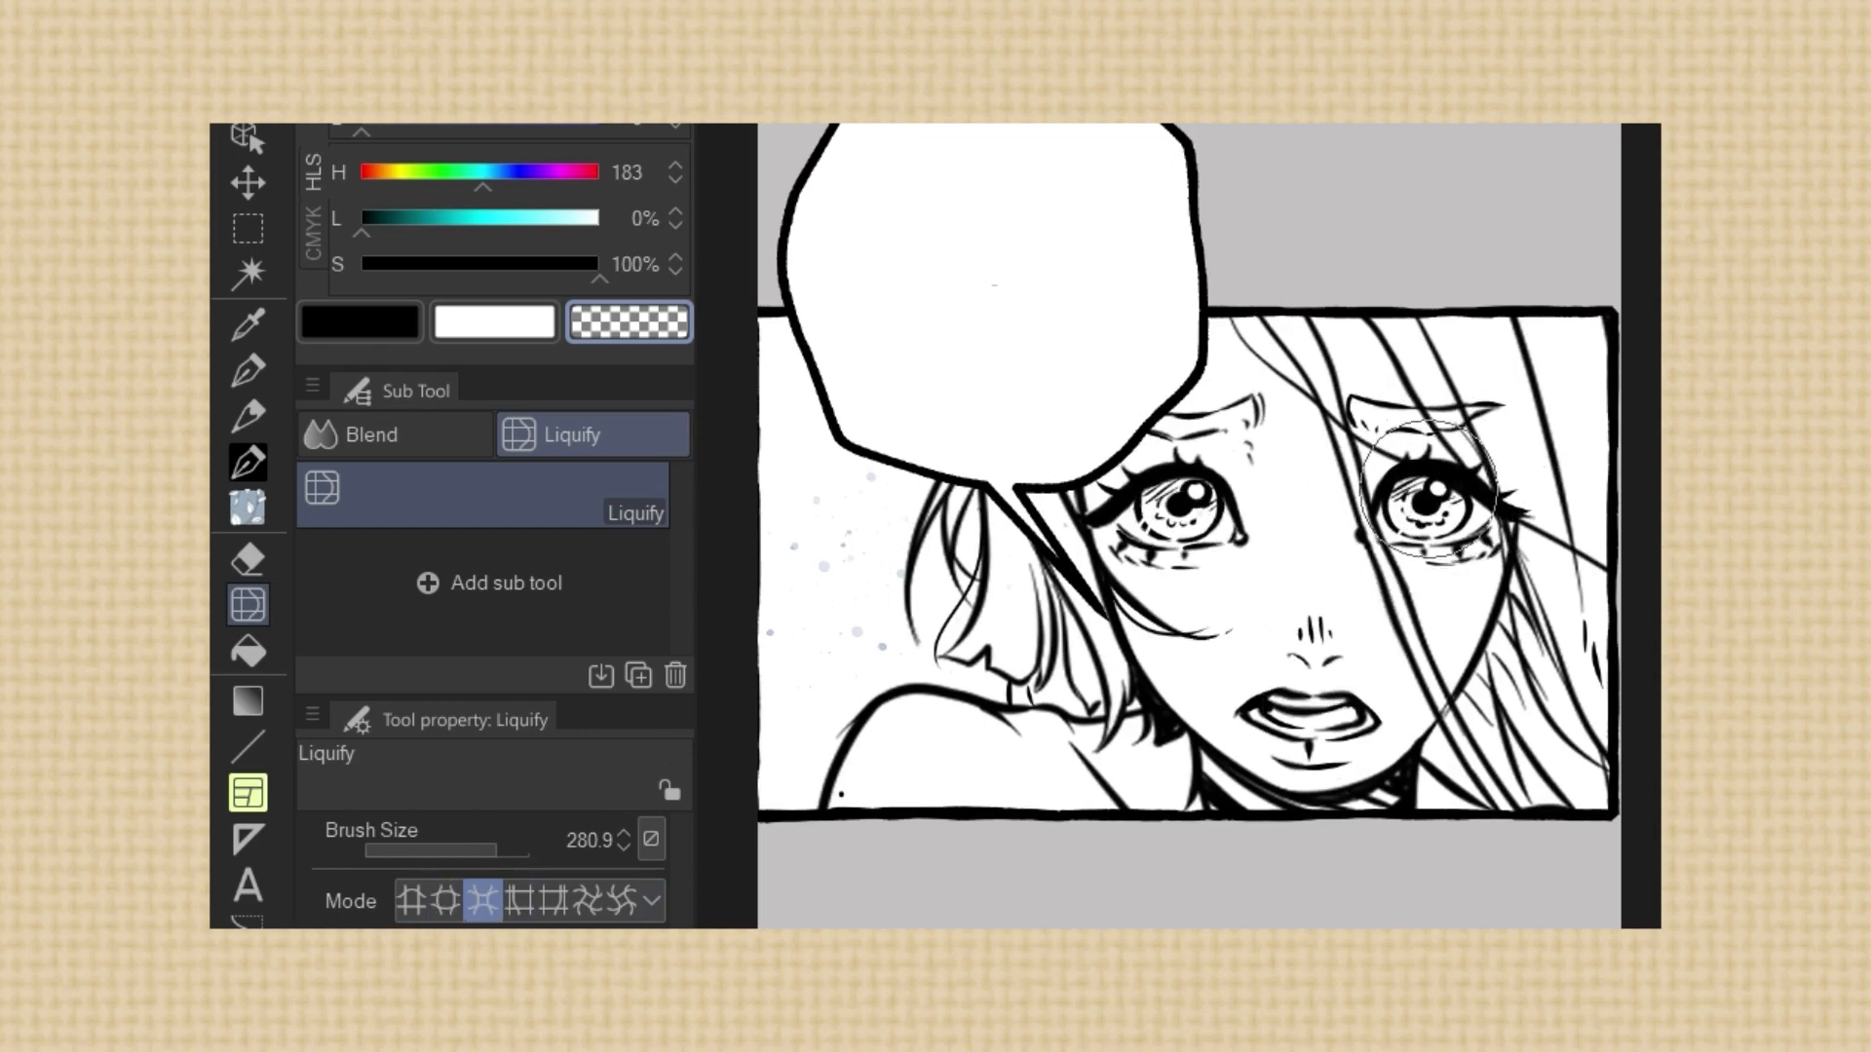
Push the shoulder line upward and reshape the lineart around the far eye with Liquify
click(413, 901)
drag(925, 702, 921, 673)
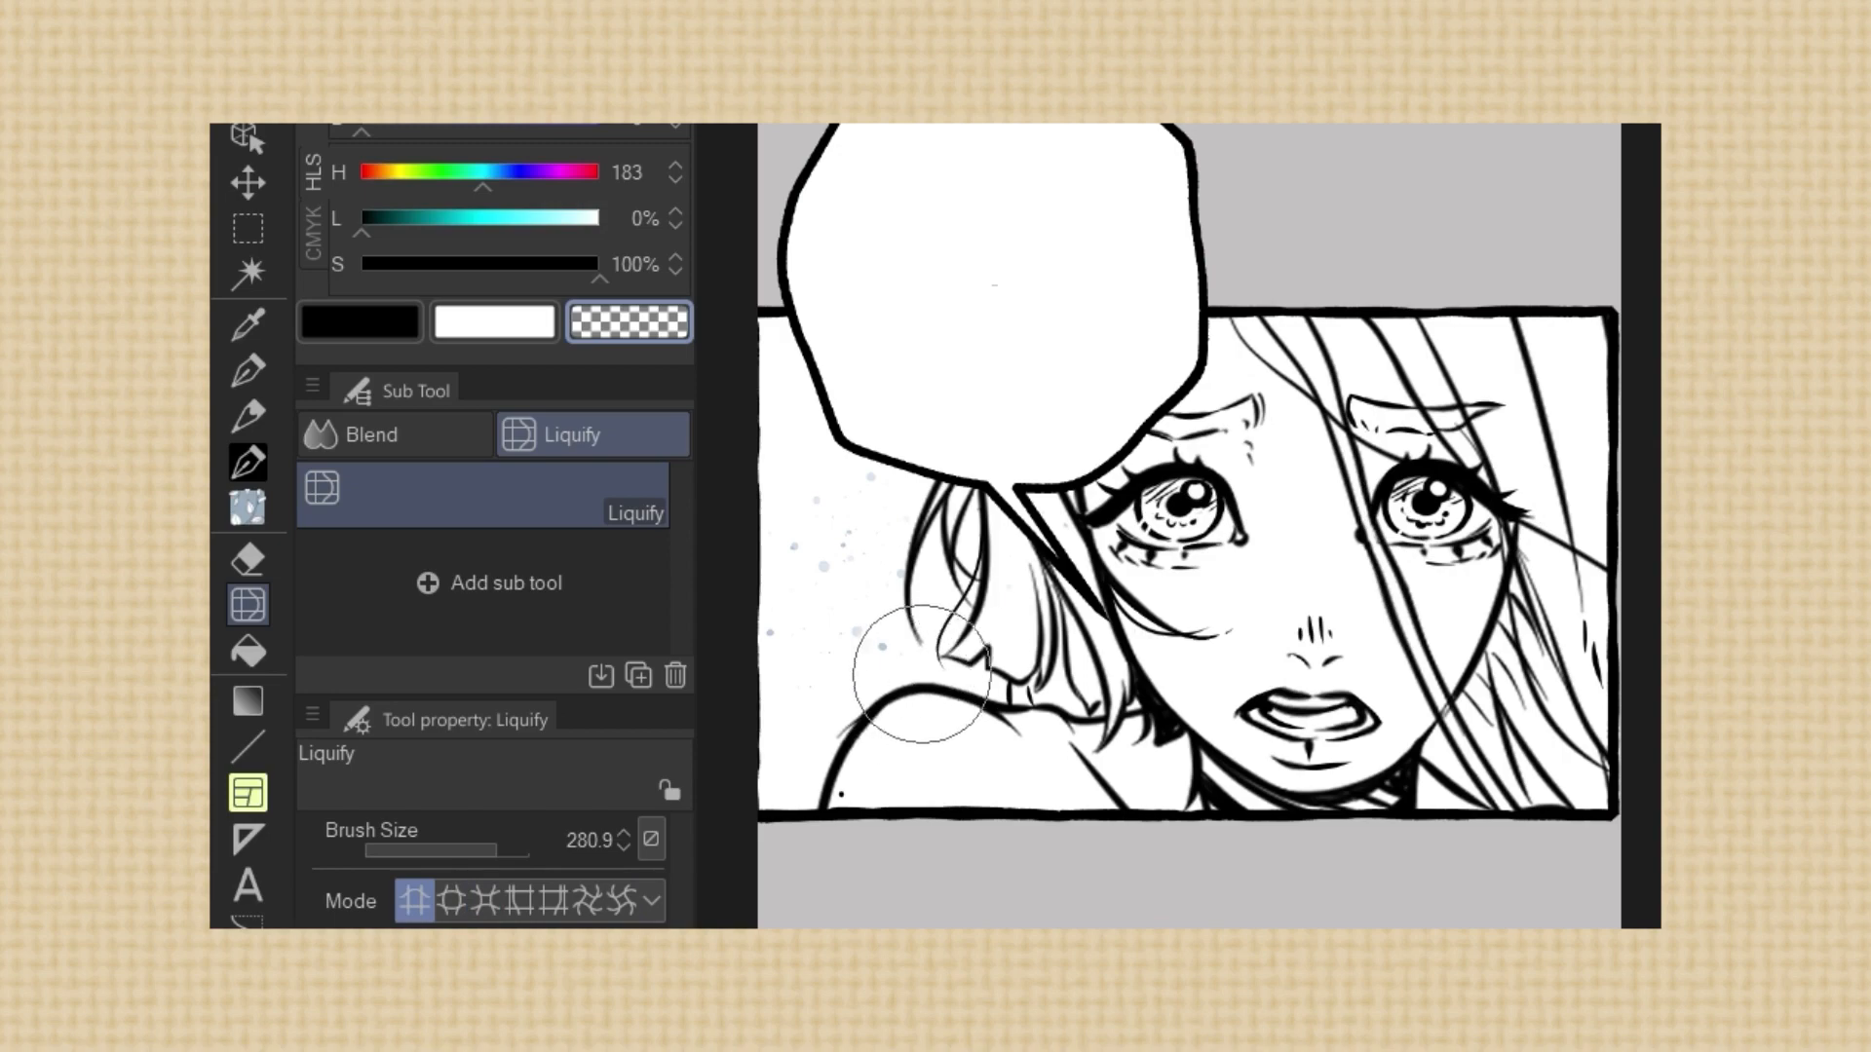
drag(1343, 383, 1461, 653)
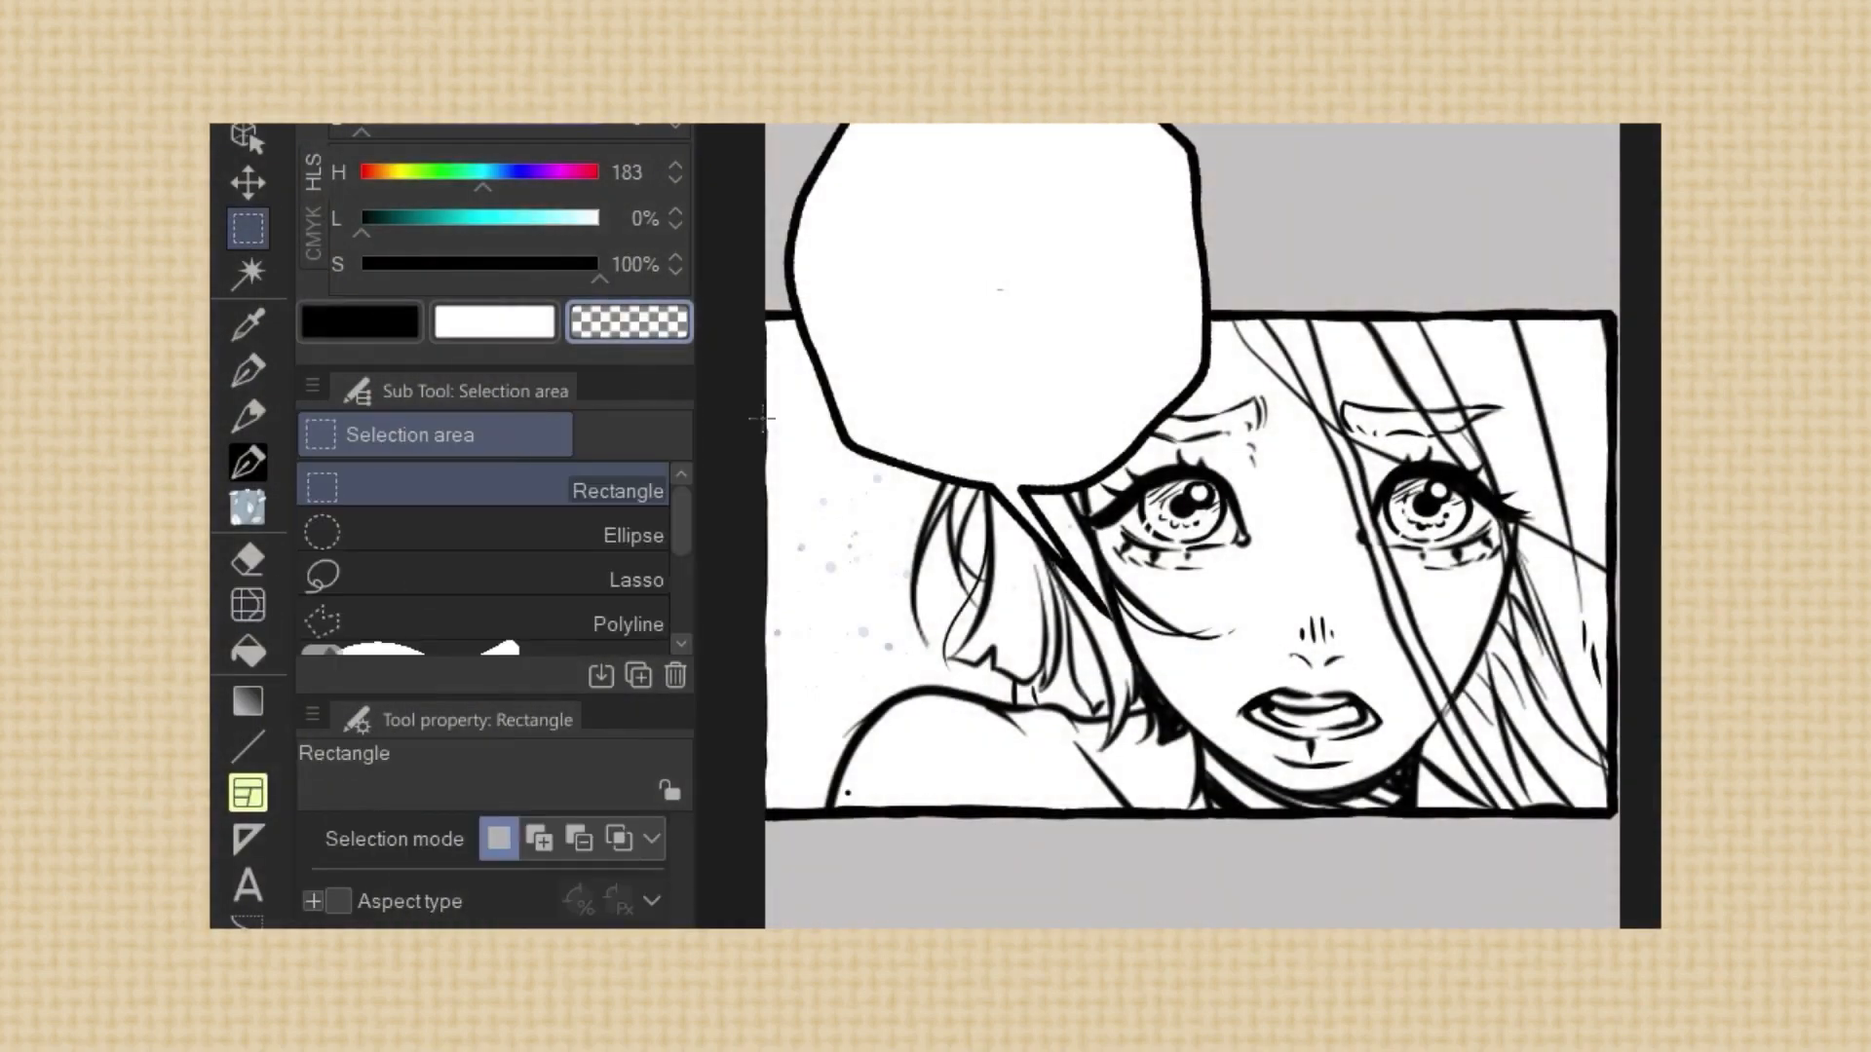
Select the area around the inner eyebrow with the Lasso selection
click(483, 575)
drag(1257, 443, 1279, 421)
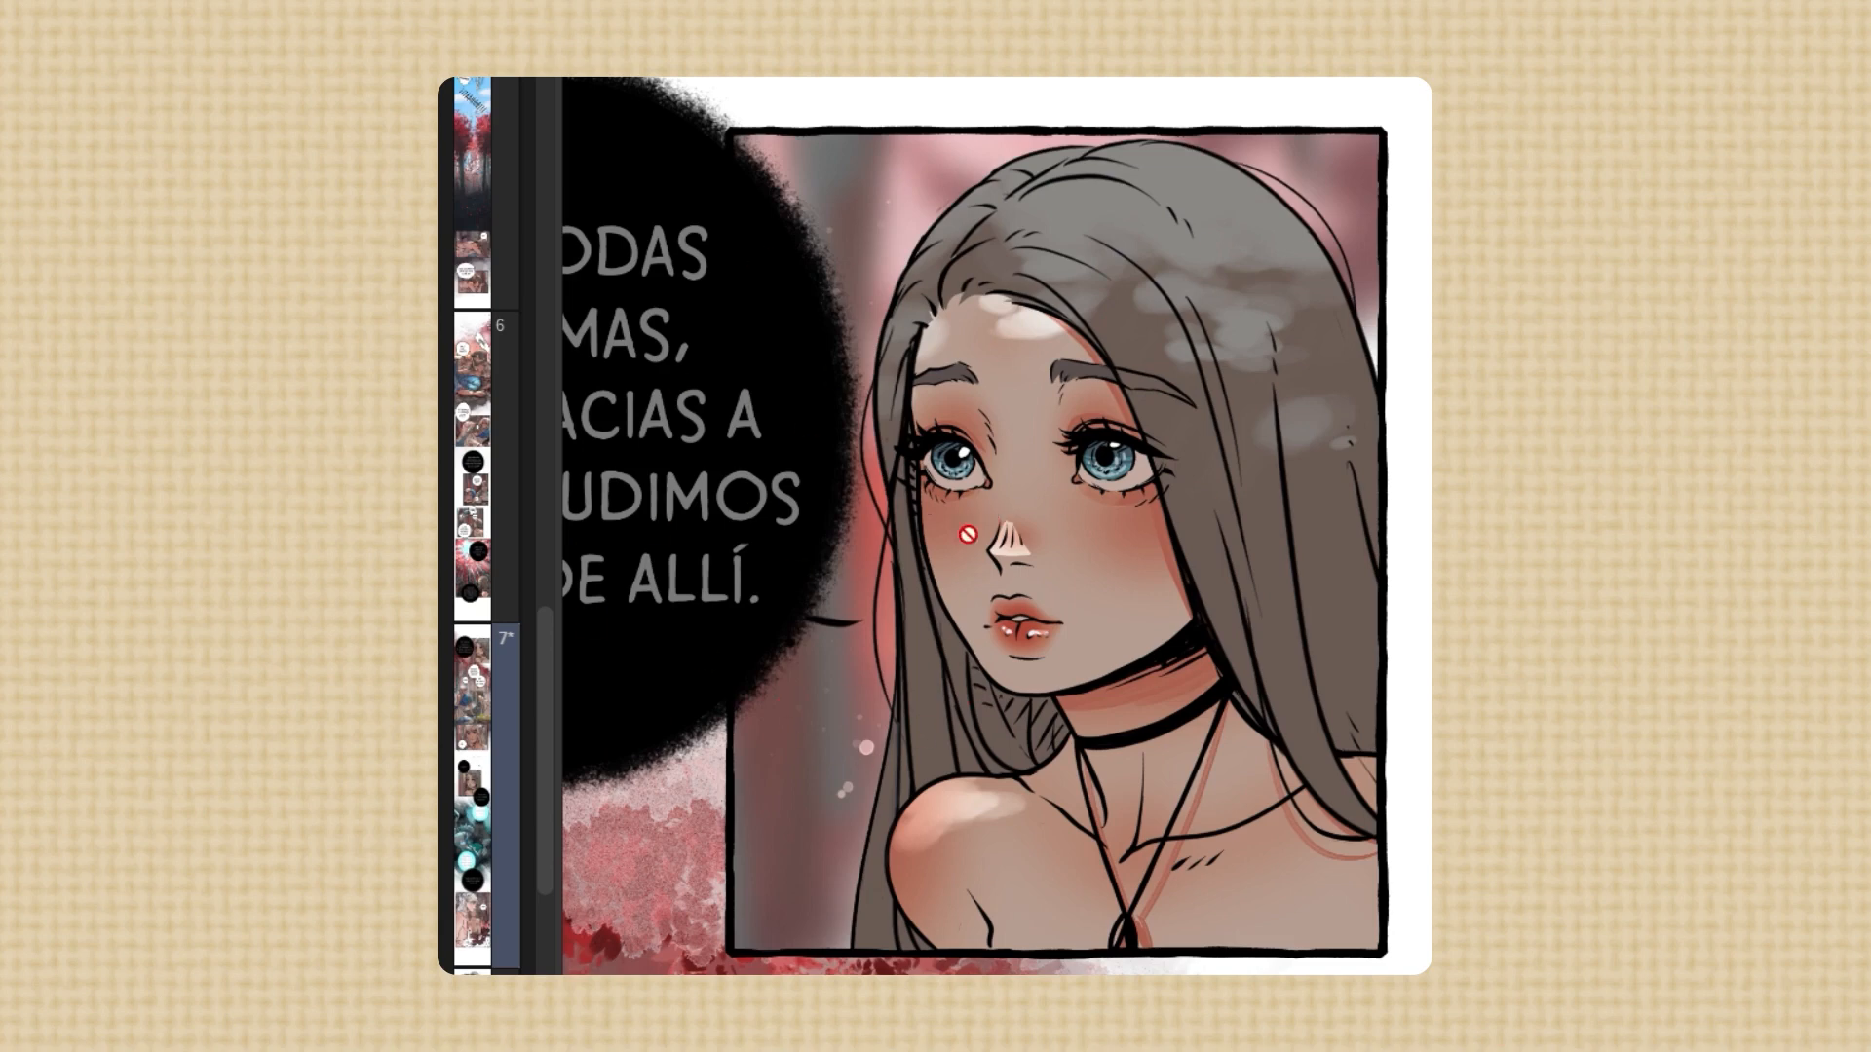
Fill a rectangular selection over the girl's face with a dark shade and stretch it to cover the whole panel
drag(809, 394, 1133, 670)
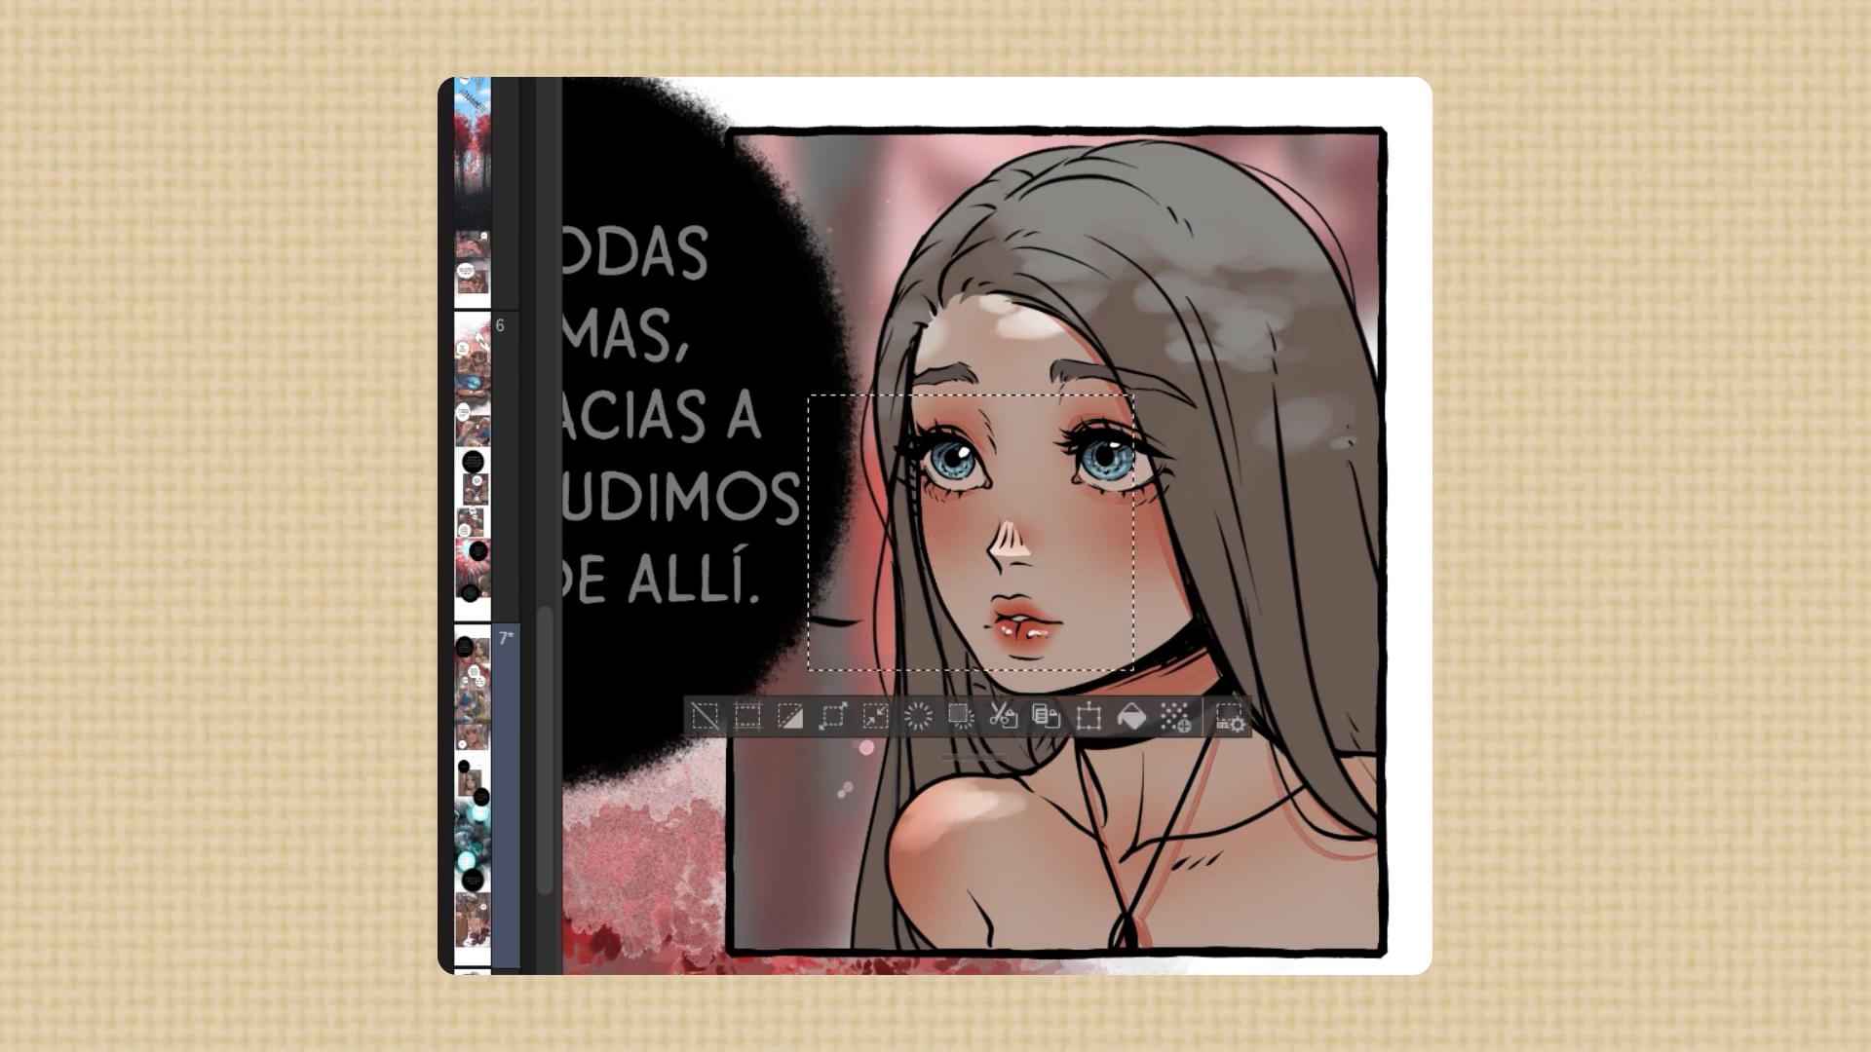
mouse_move(974, 517)
mouse_down()
mouse_move(921, 531)
mouse_move(960, 516)
mouse_up()
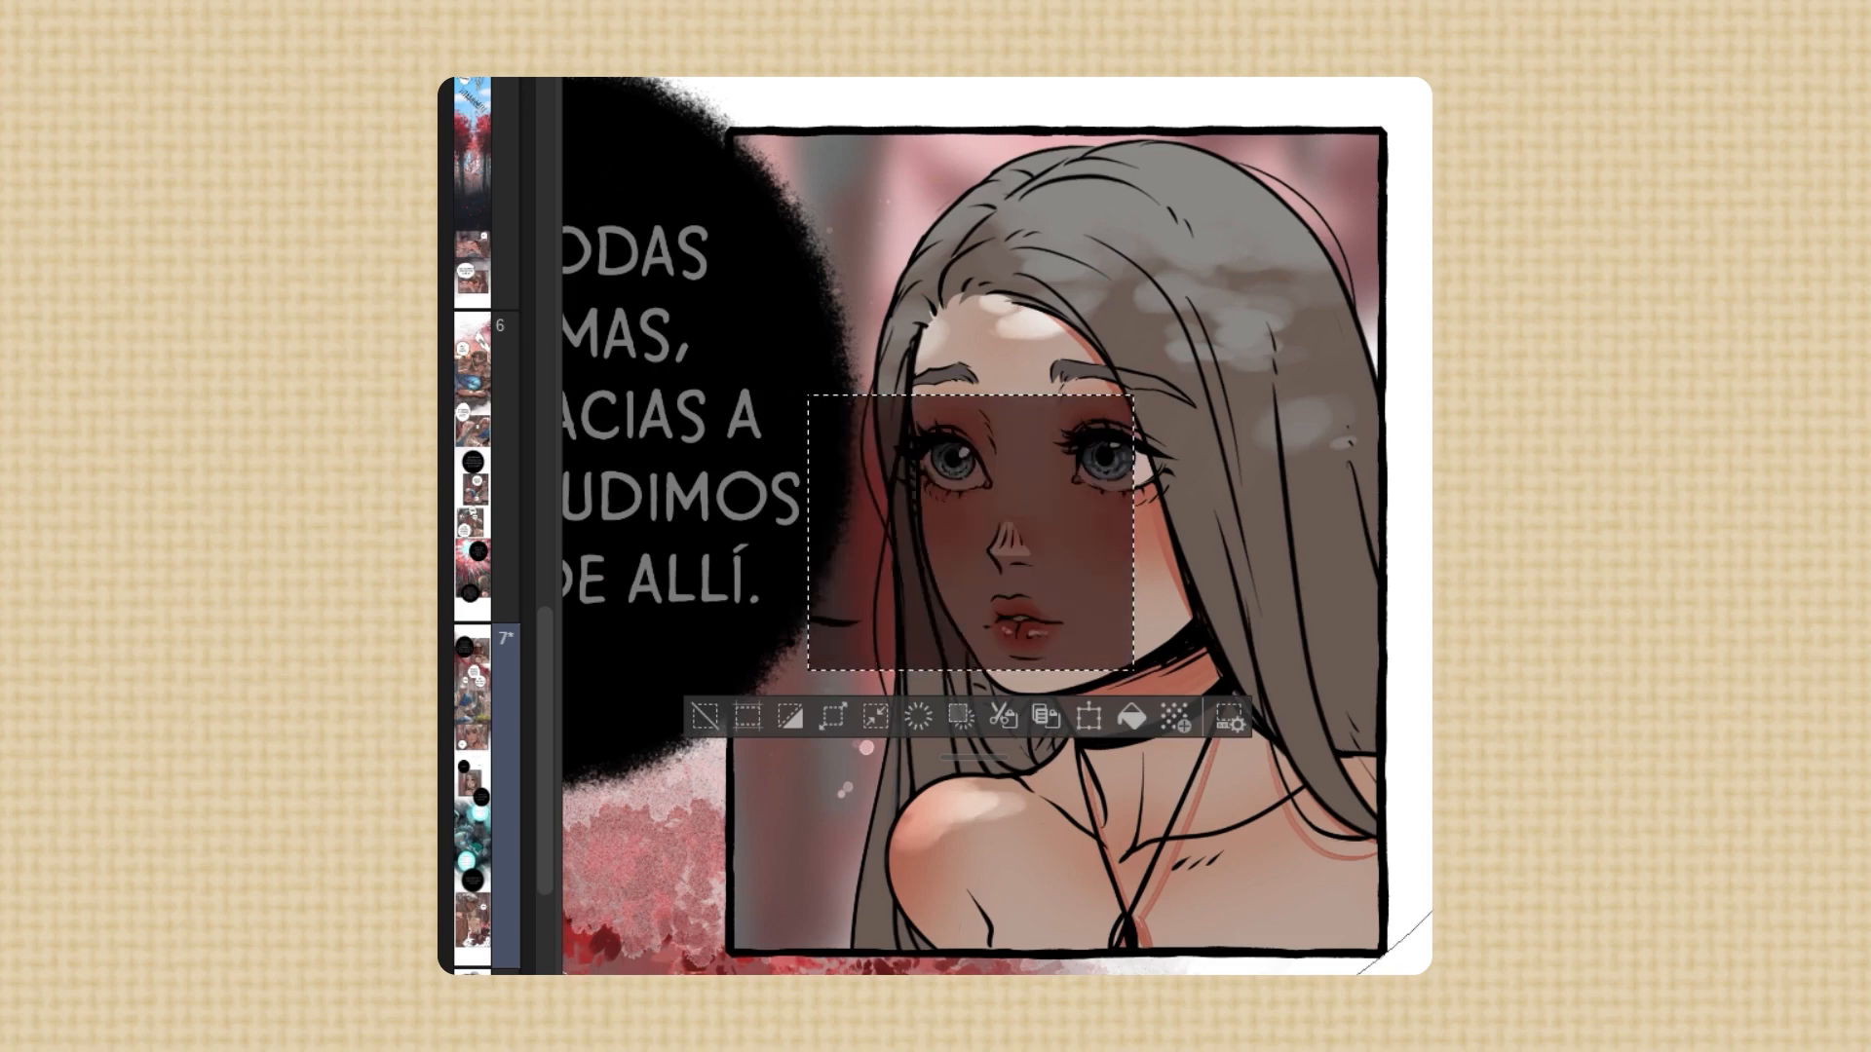
key(ctrl+t)
drag(1133, 394, 1376, 190)
drag(1091, 671, 1089, 951)
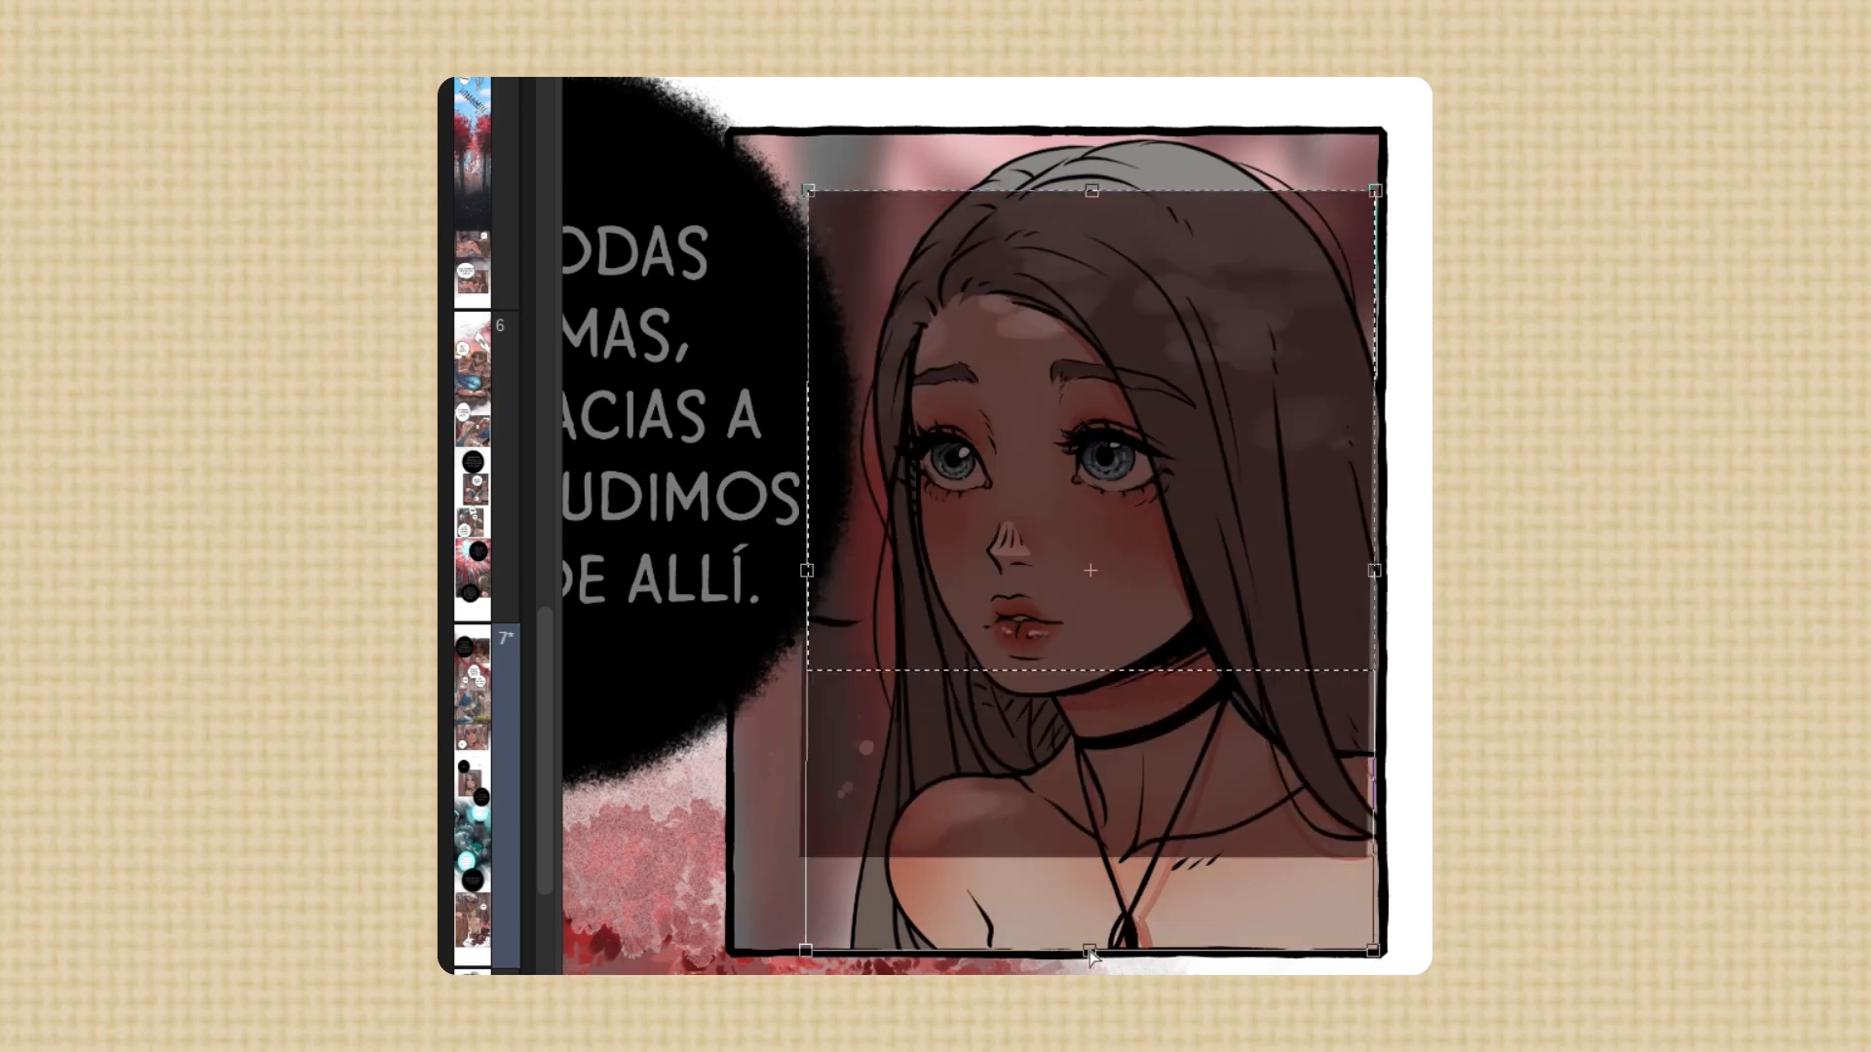
drag(808, 190, 709, 64)
drag(1373, 952, 1393, 975)
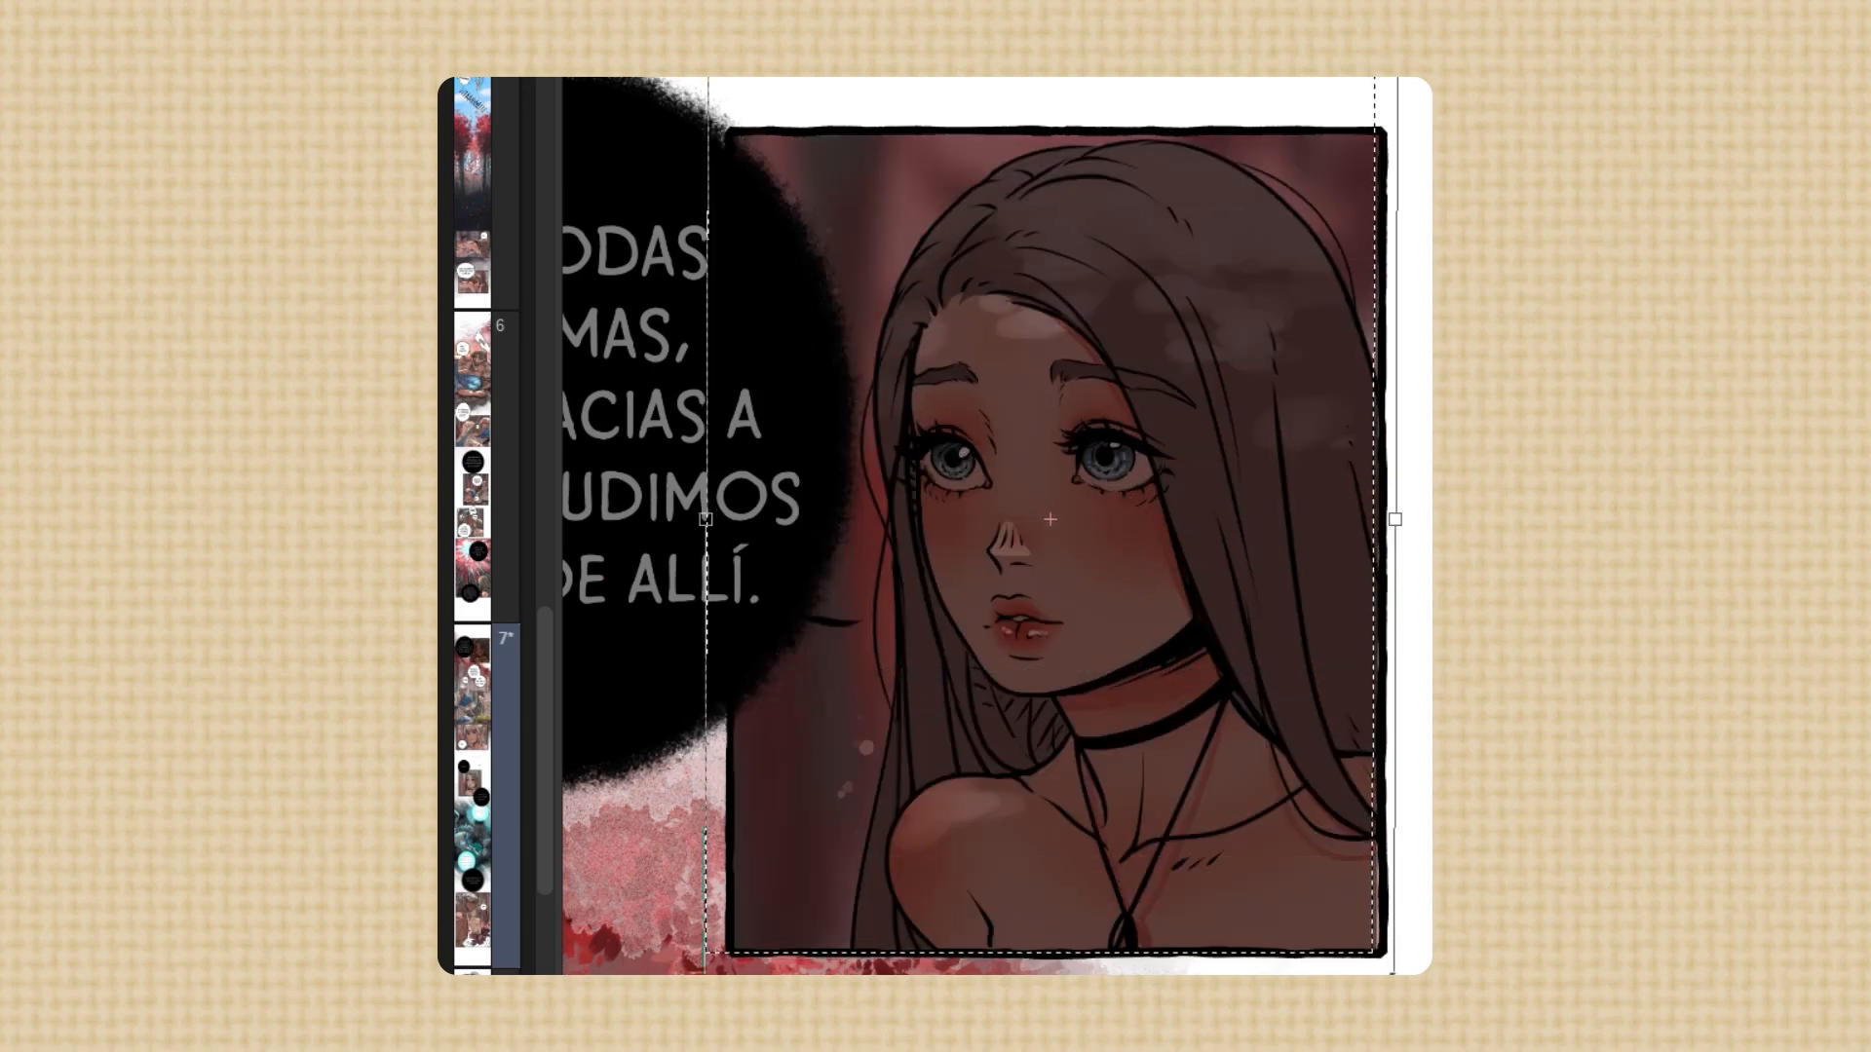
key(Return)
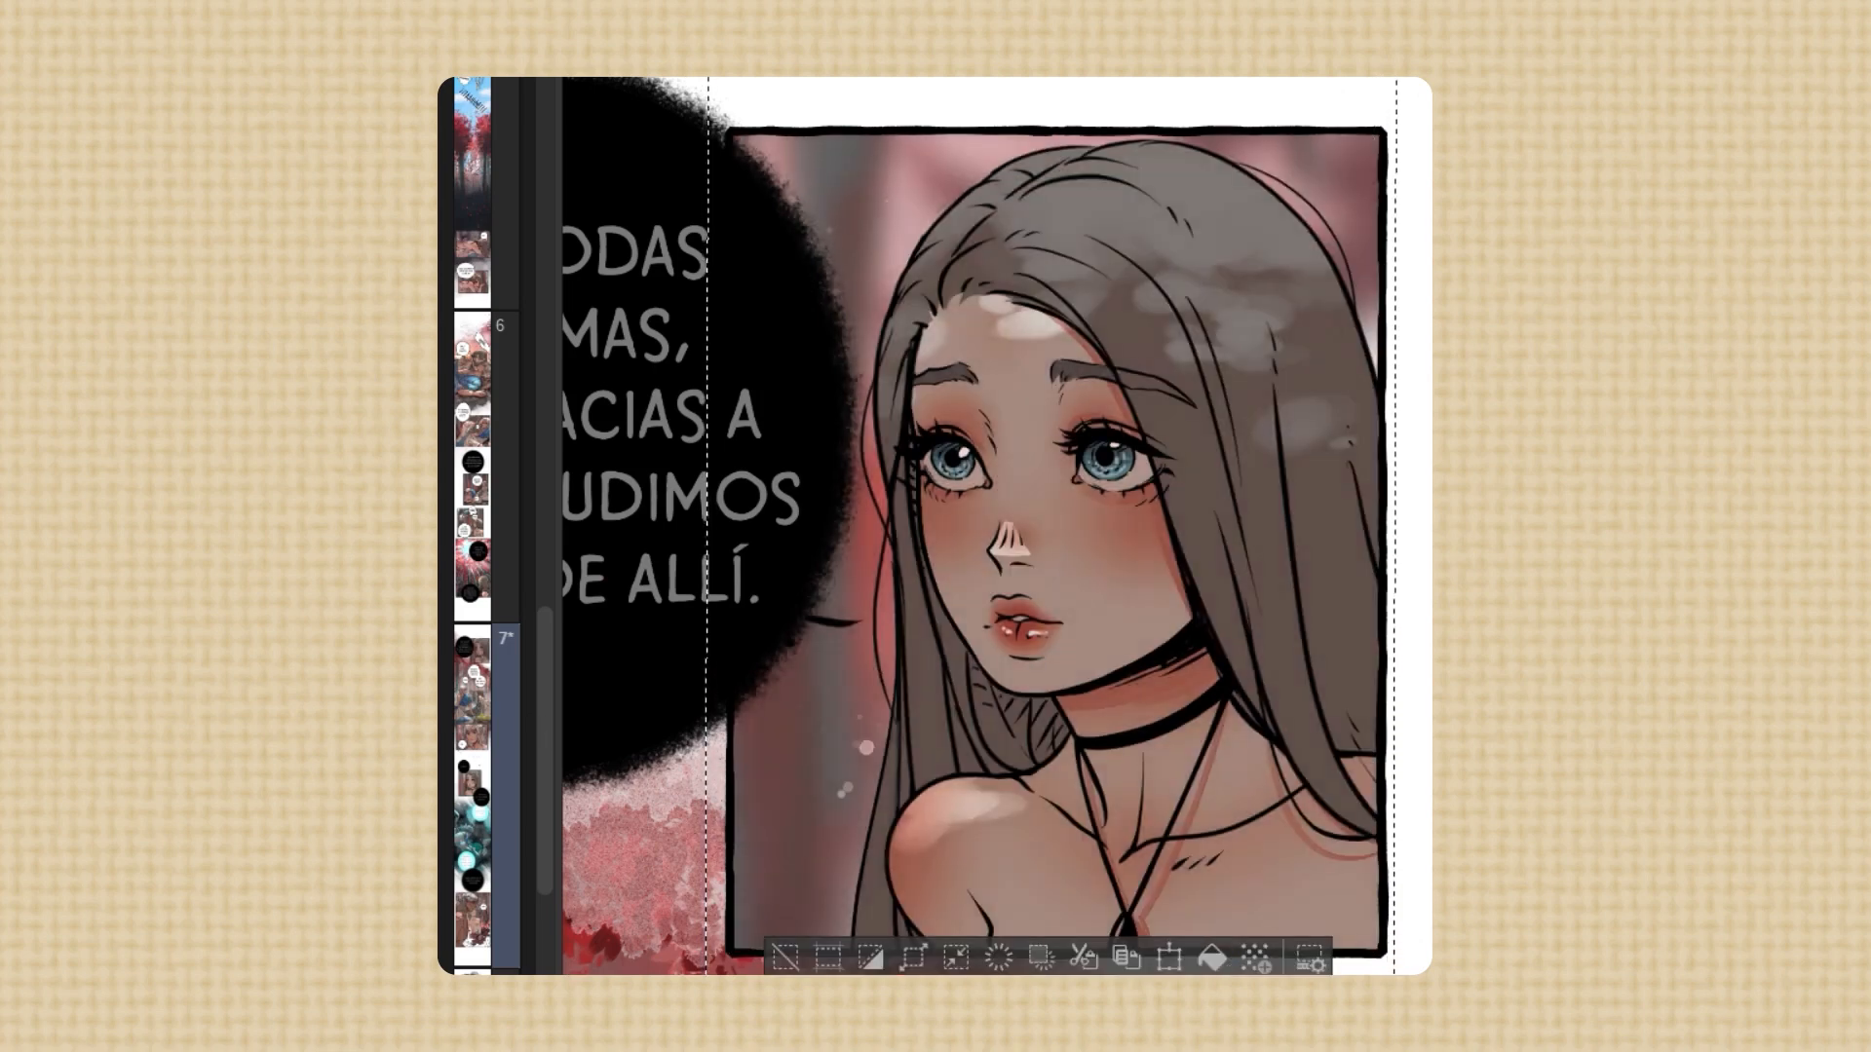
key(ctrl+d)
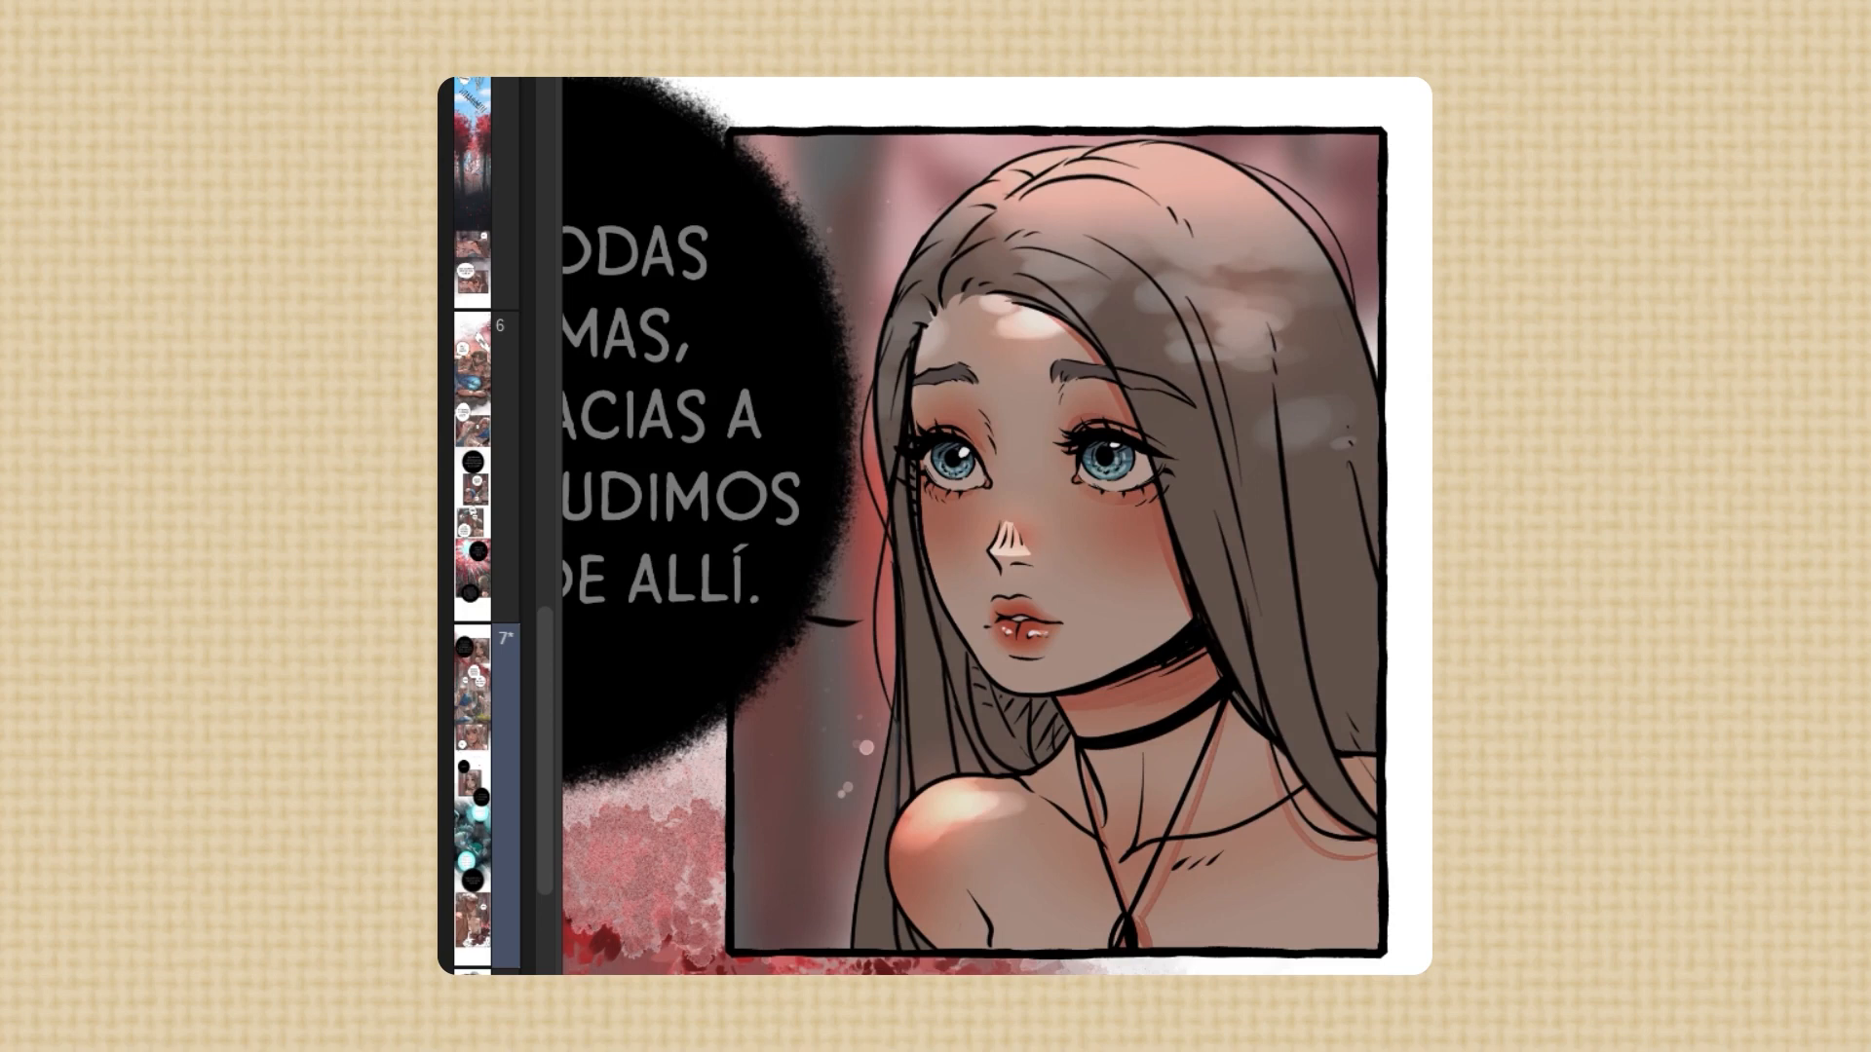
Add a warm glow to the top of the girl's hair and small light specks in the panel background
drag(884, 278, 926, 217)
drag(1301, 191, 1378, 176)
drag(864, 709, 805, 698)
click(813, 895)
mouse_move(1431, 551)
mouse_down()
mouse_move(1427, 510)
mouse_move(1403, 523)
mouse_move(1422, 527)
mouse_up()
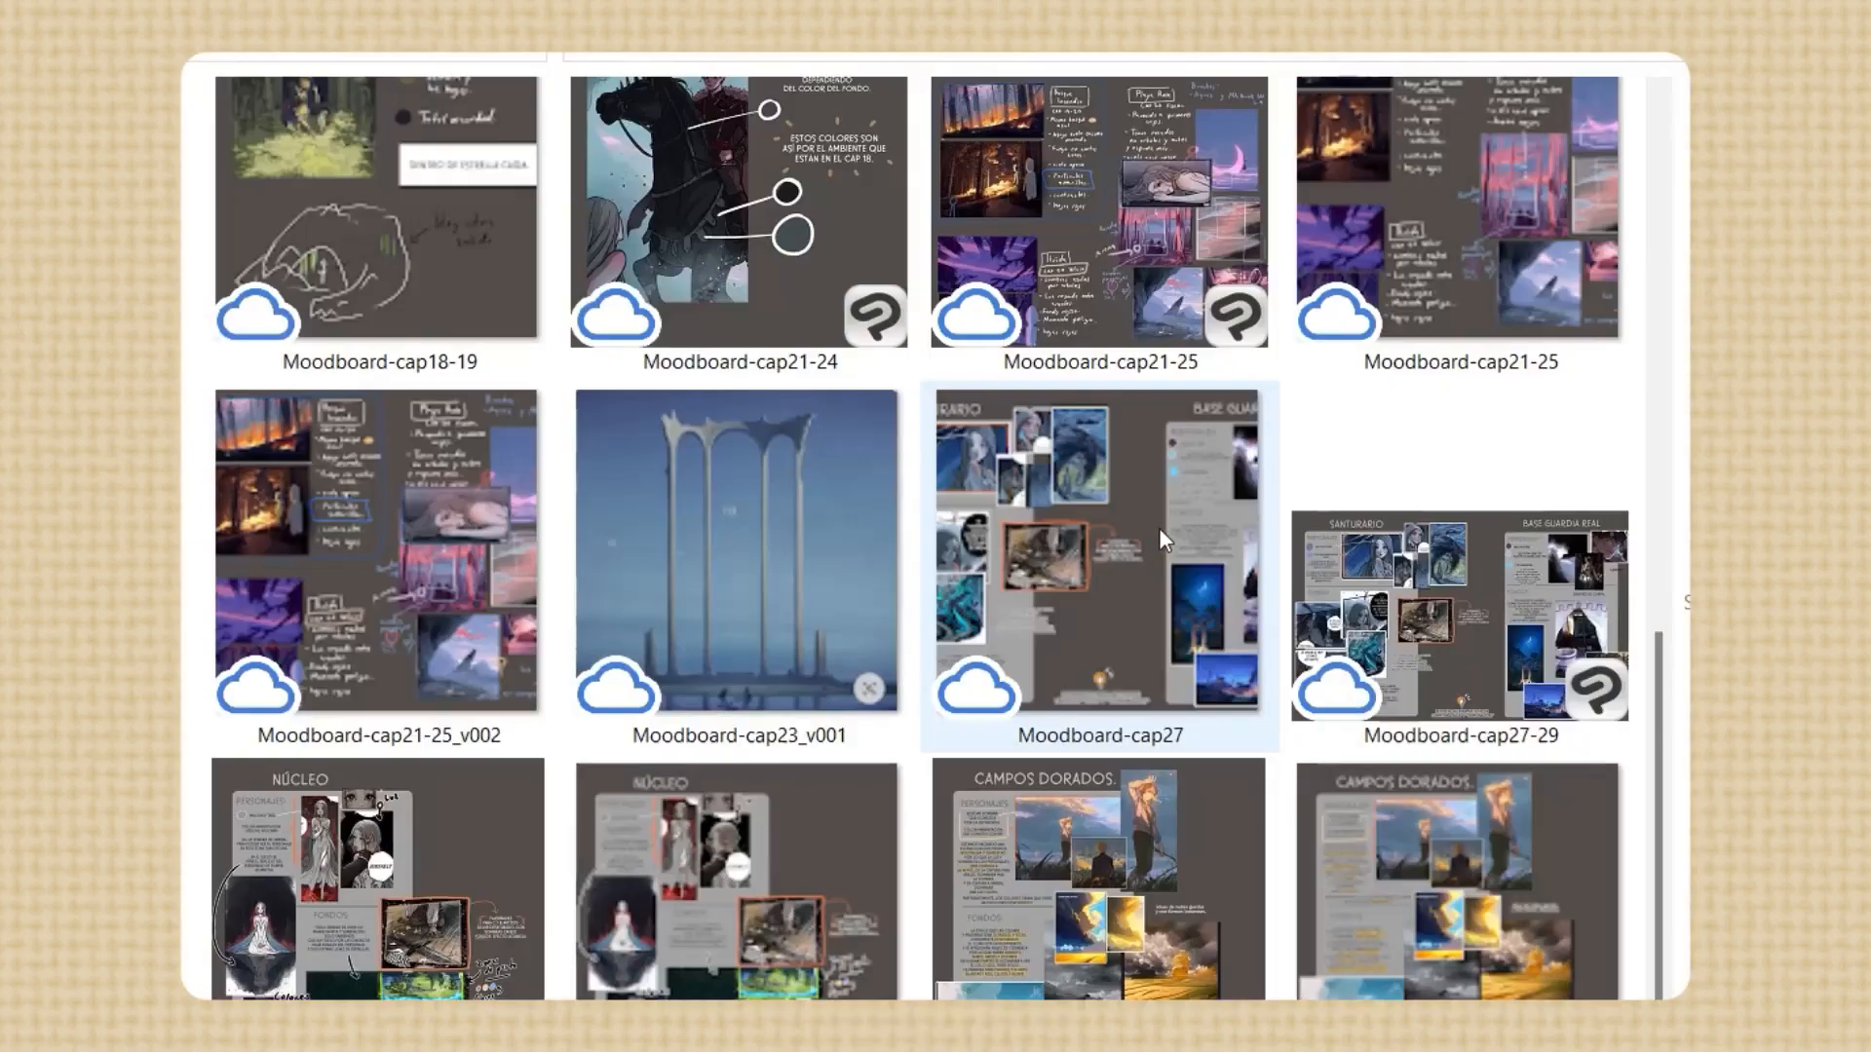
Open the Moodboard-cap21-25 reference file from the moodboard folder
scroll(1103, 577, up, 1)
scroll(1103, 577, up, 4)
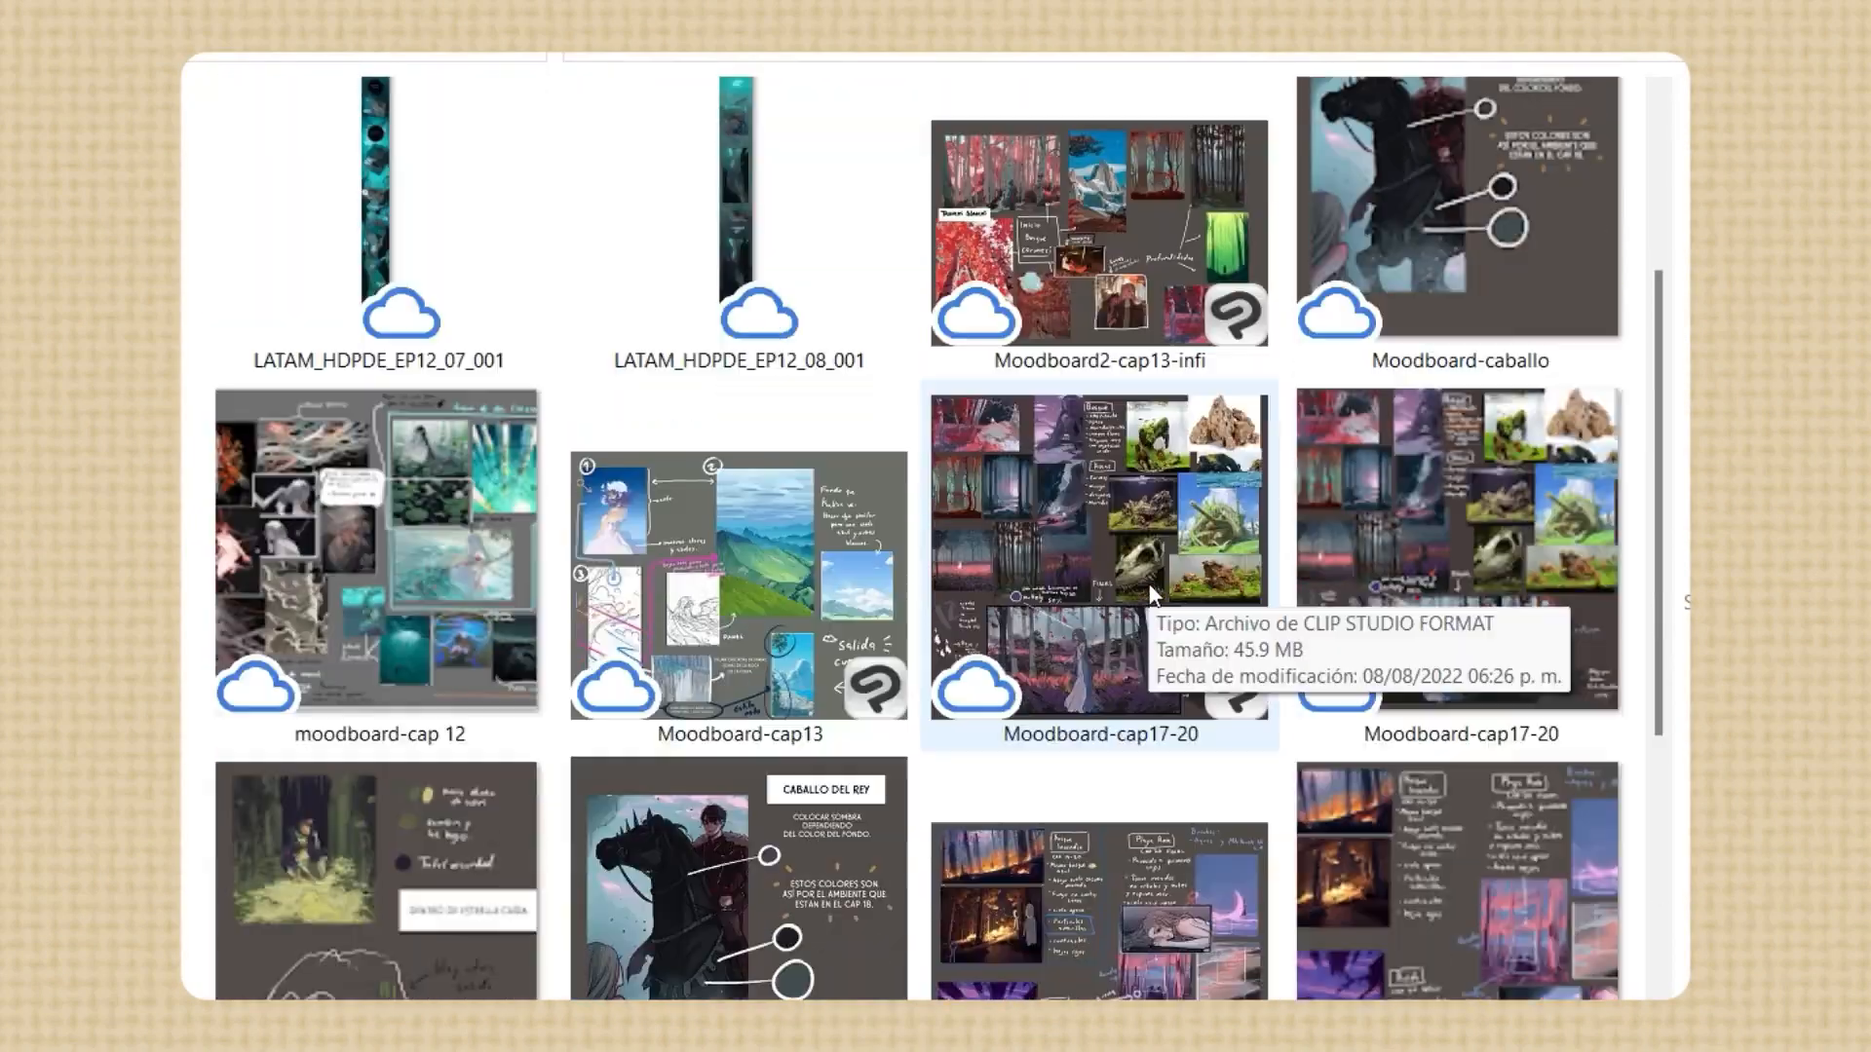
scroll(485, 574, down, 2)
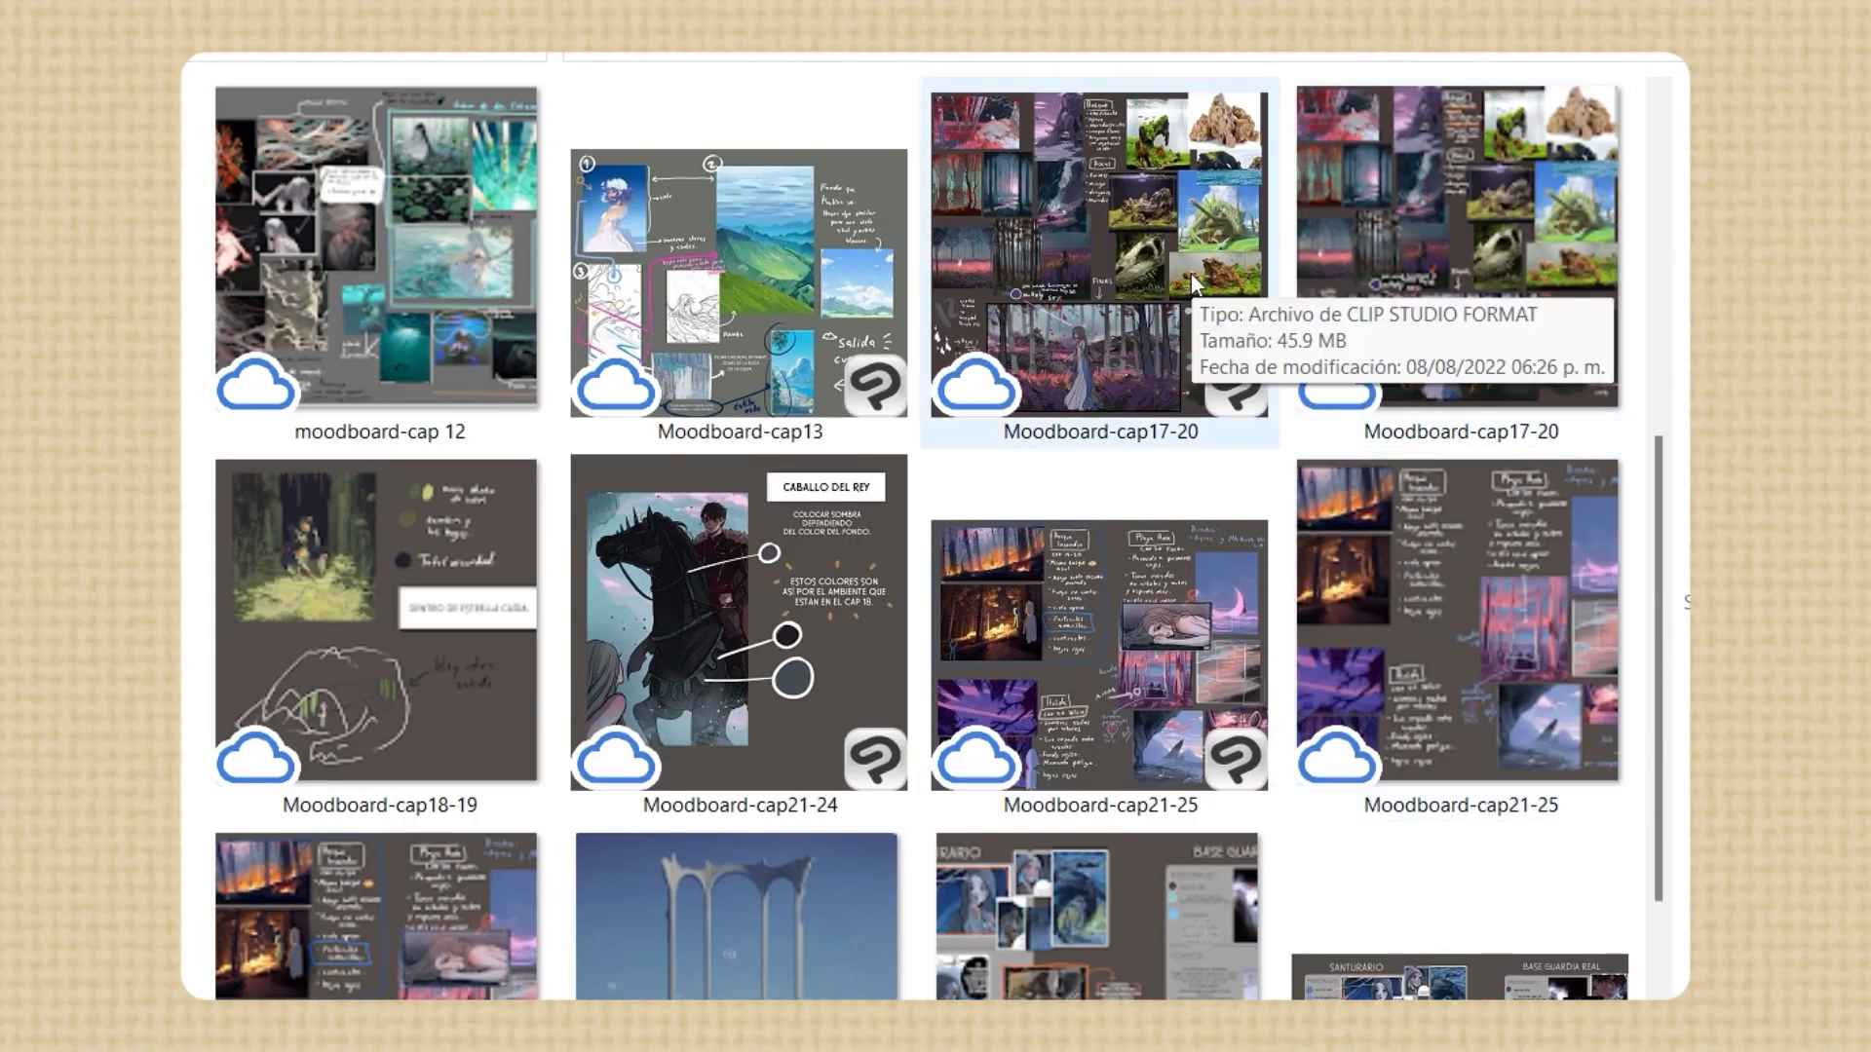
double_click(1025, 620)
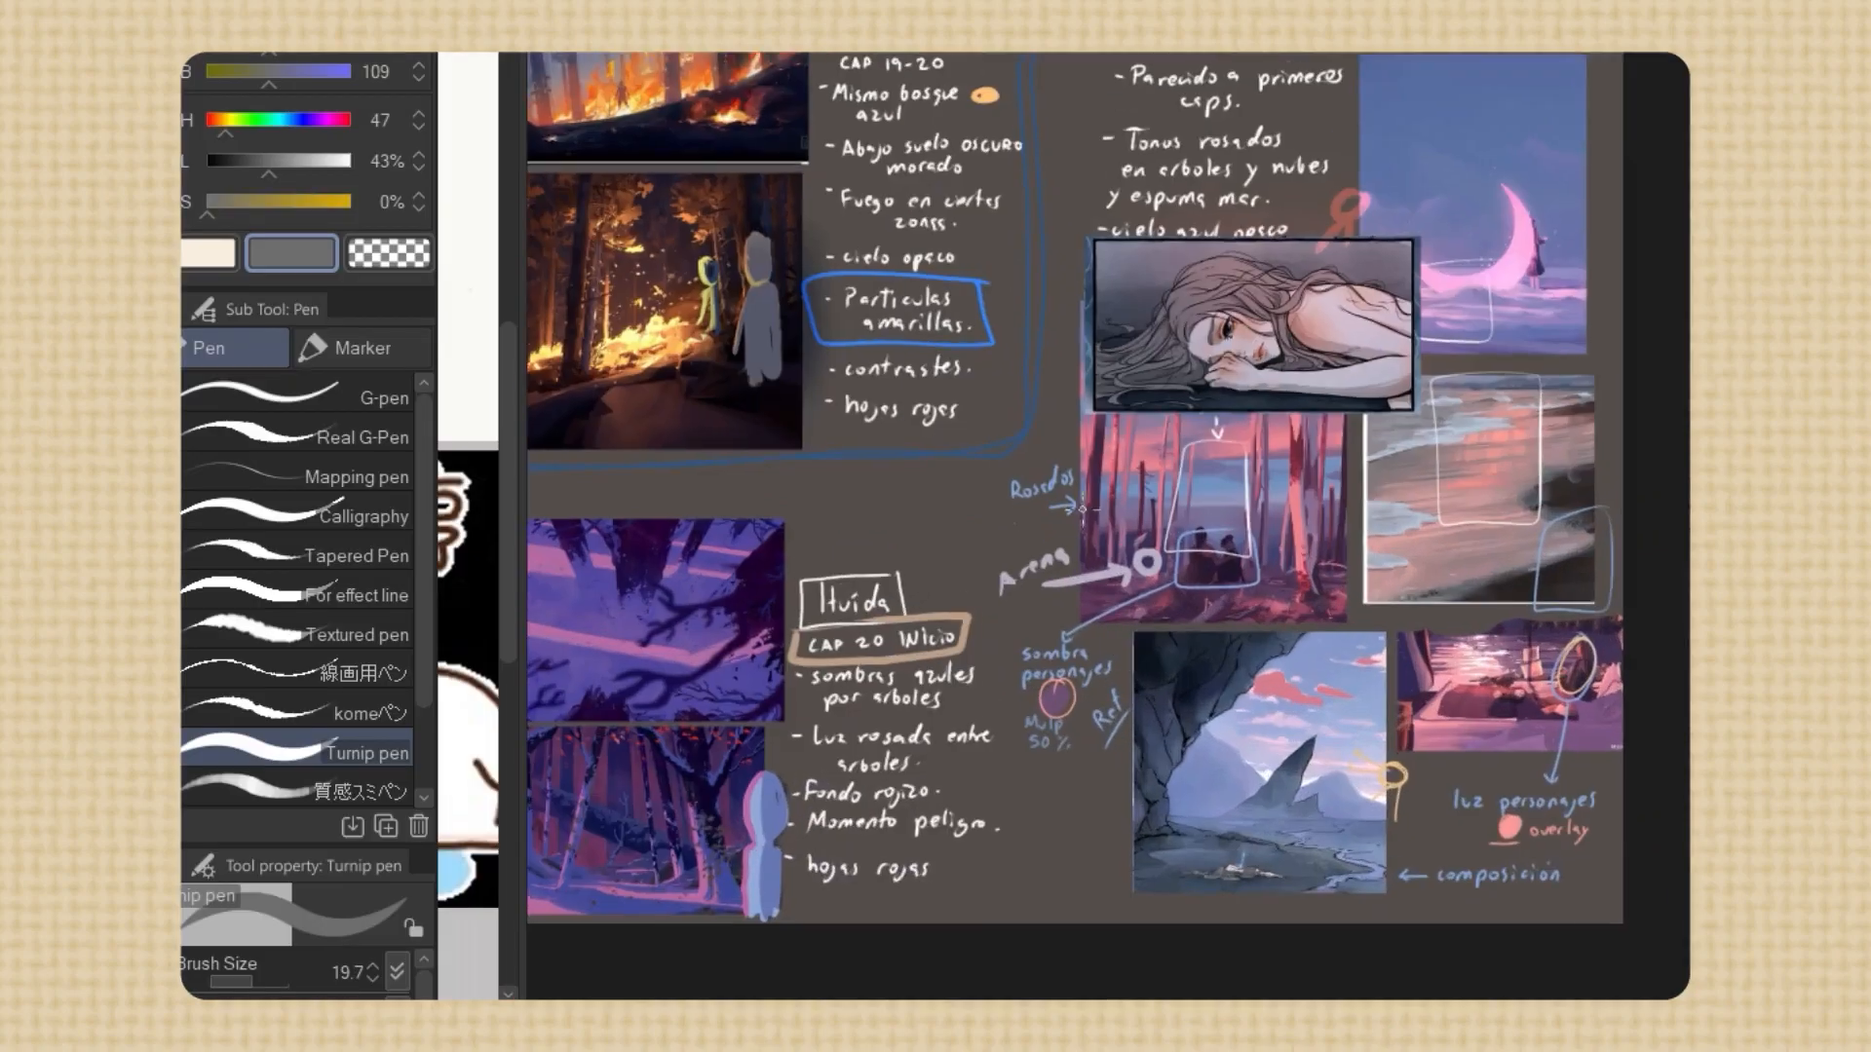
Examine the character, lighting and background notes on the Núcleo moodboard
scroll(1082, 510, up, 1)
drag(1037, 193, 1094, 185)
drag(1286, 213, 1428, 356)
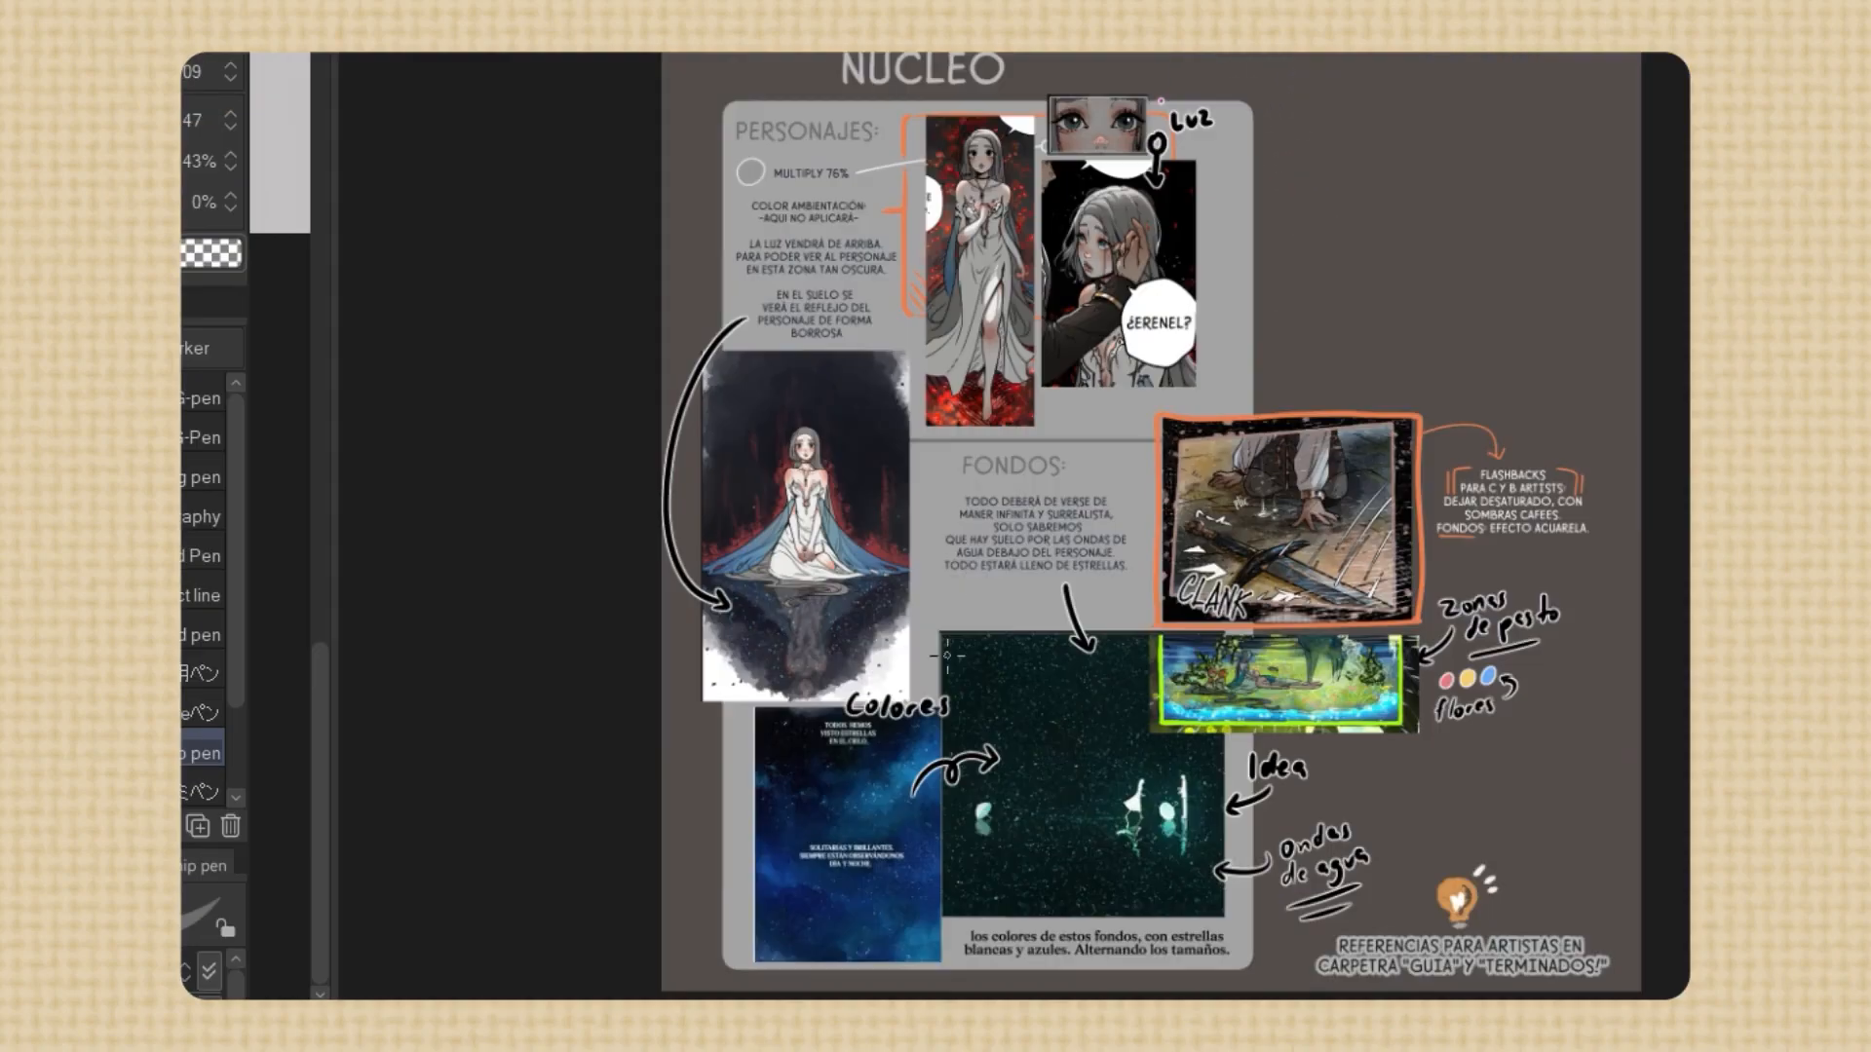
scroll(1174, 830, up, 3)
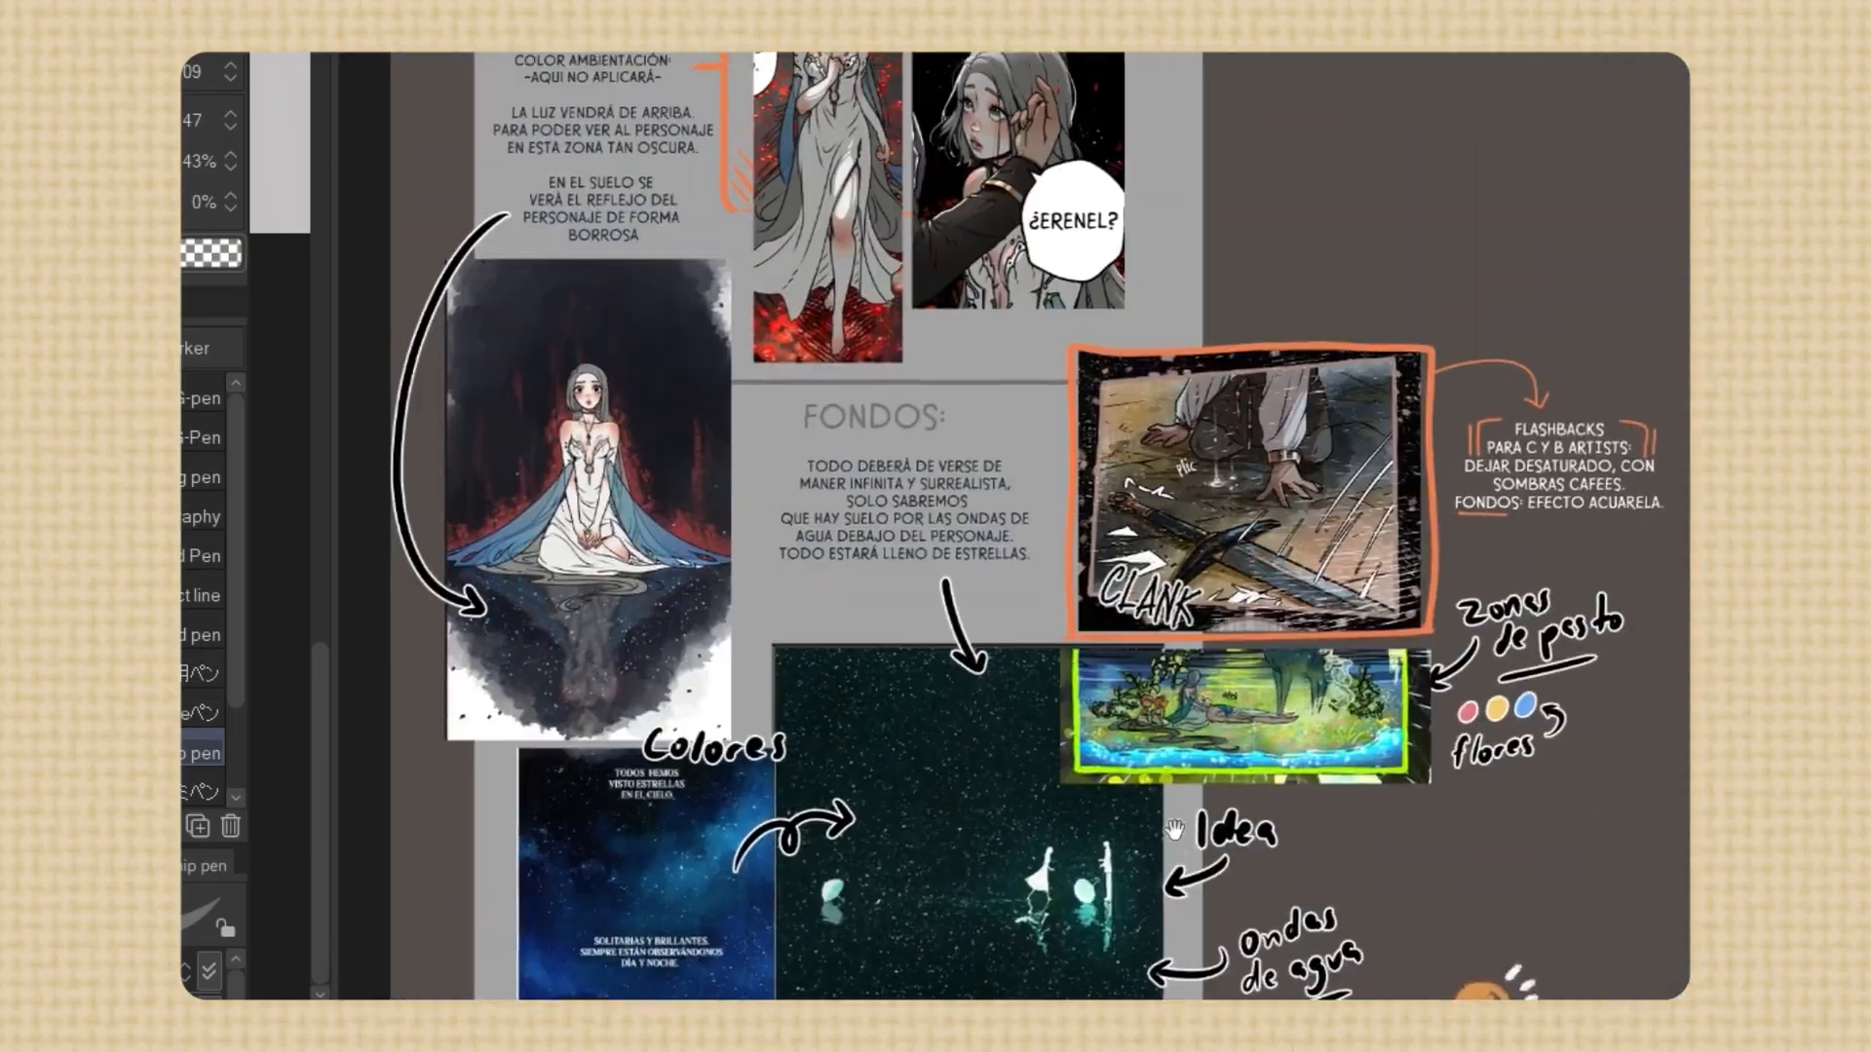
drag(1175, 831, 1165, 952)
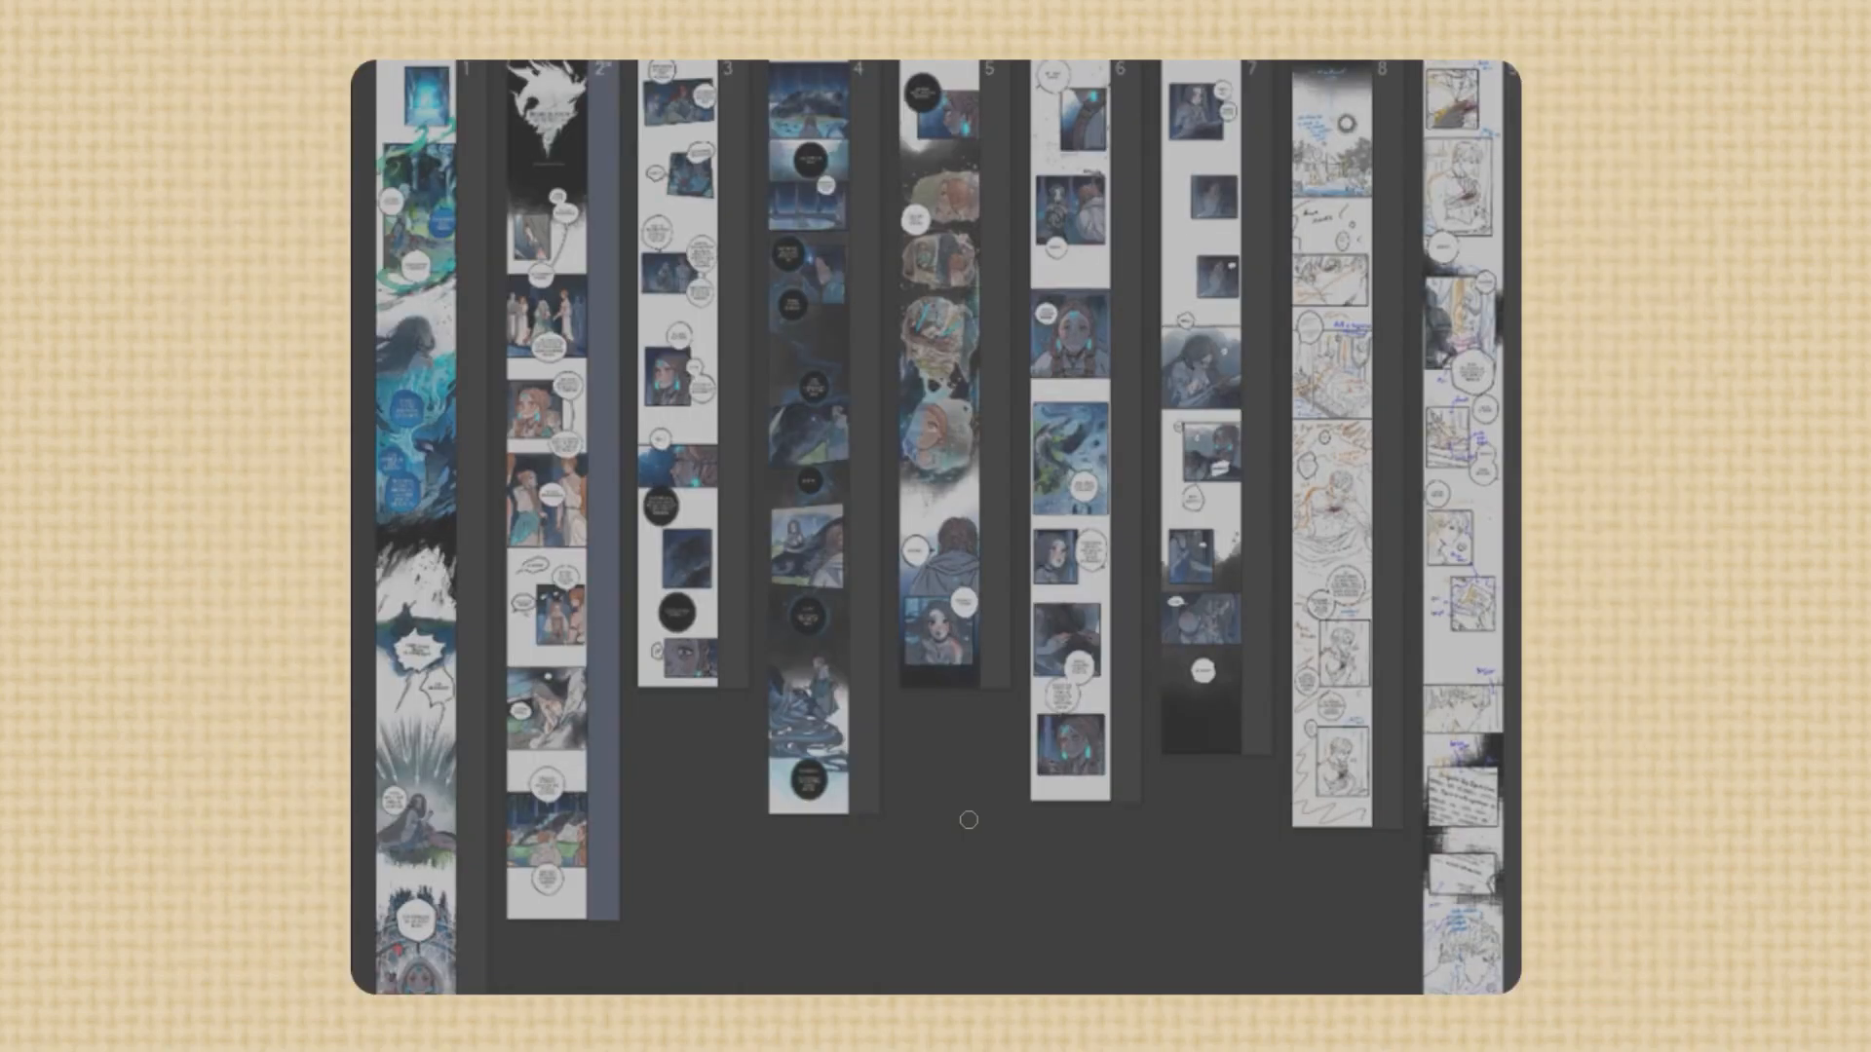
Draw a green check mark over each of pages 1 to 7 in the page overview
drag(384, 456, 502, 314)
drag(510, 479, 608, 351)
drag(633, 456, 730, 334)
drag(777, 469, 866, 336)
drag(913, 463, 990, 364)
drag(1040, 459, 1119, 350)
drag(1165, 457, 1261, 358)
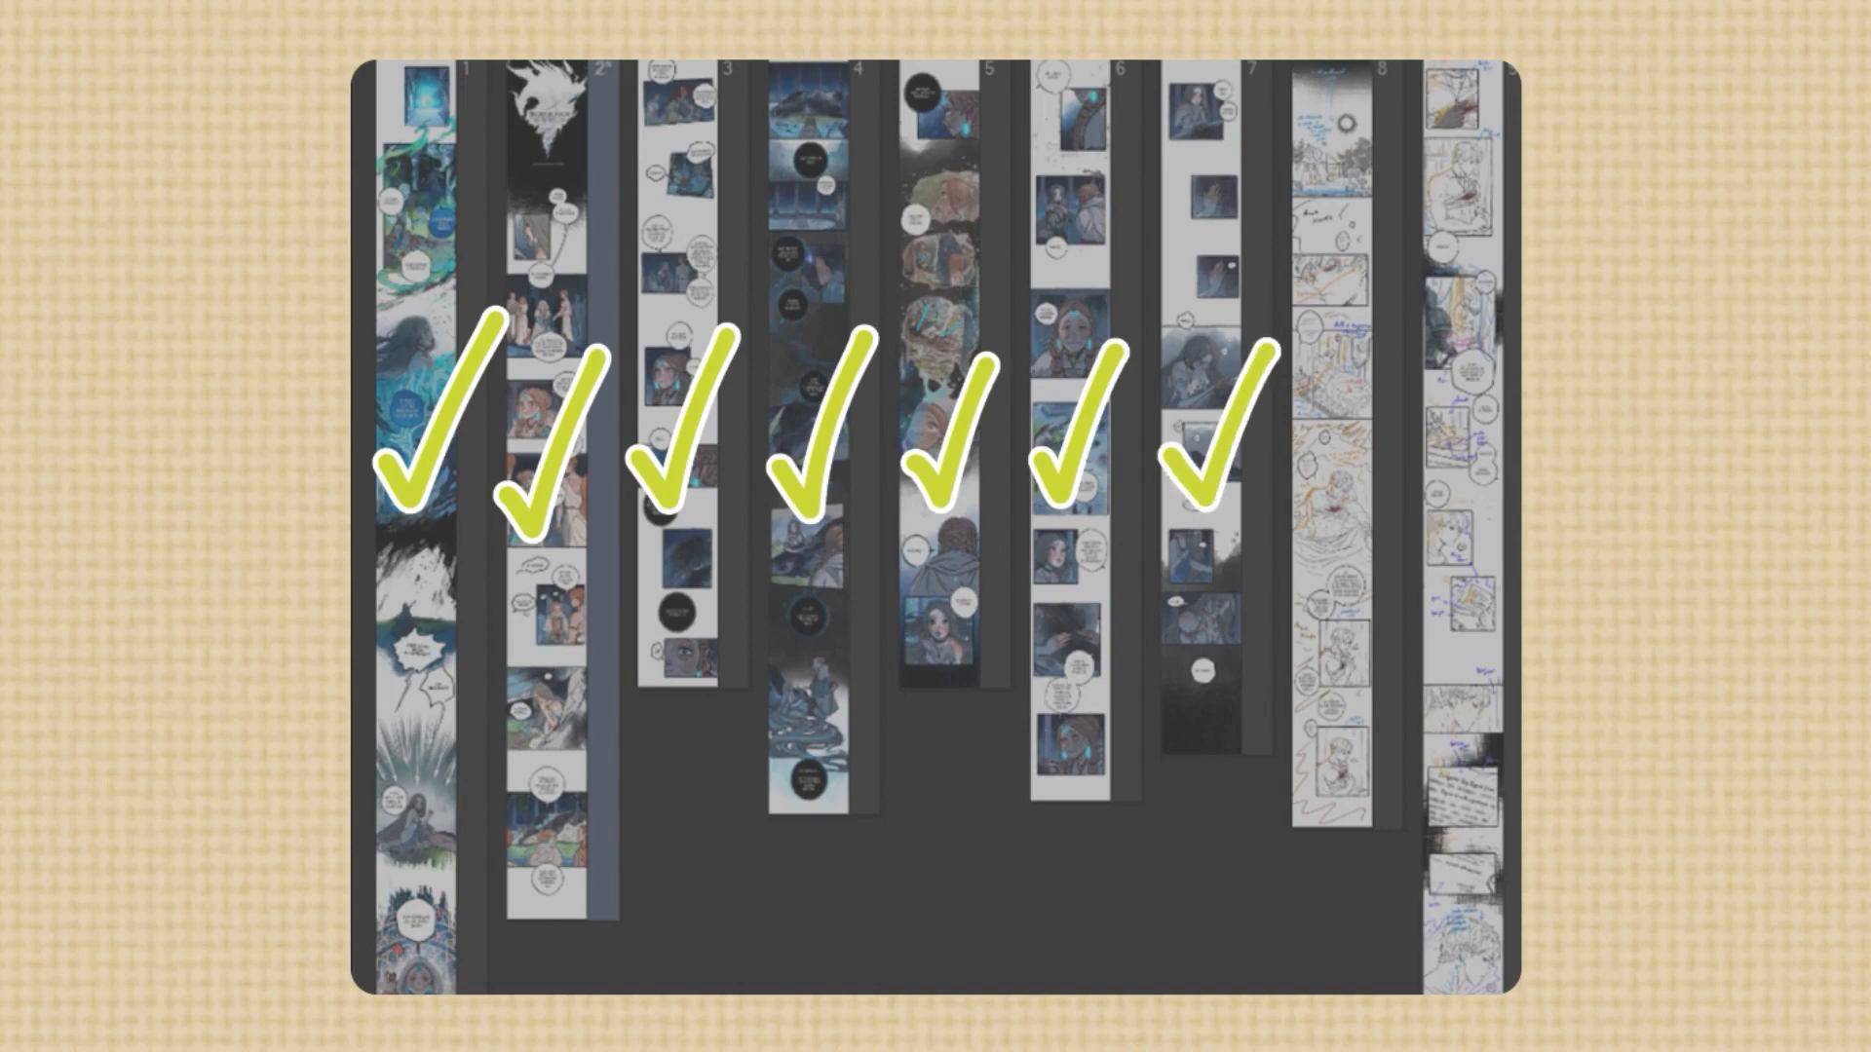
Write "wip" across the last two sketched pages in the overview and underline it
mouse_move(1316, 421)
mouse_down()
mouse_move(1378, 458)
mouse_move(1418, 395)
mouse_up()
click(1409, 373)
mouse_move(1413, 431)
mouse_down()
mouse_move(1410, 473)
mouse_move(1452, 492)
mouse_up()
drag(1450, 419, 1457, 463)
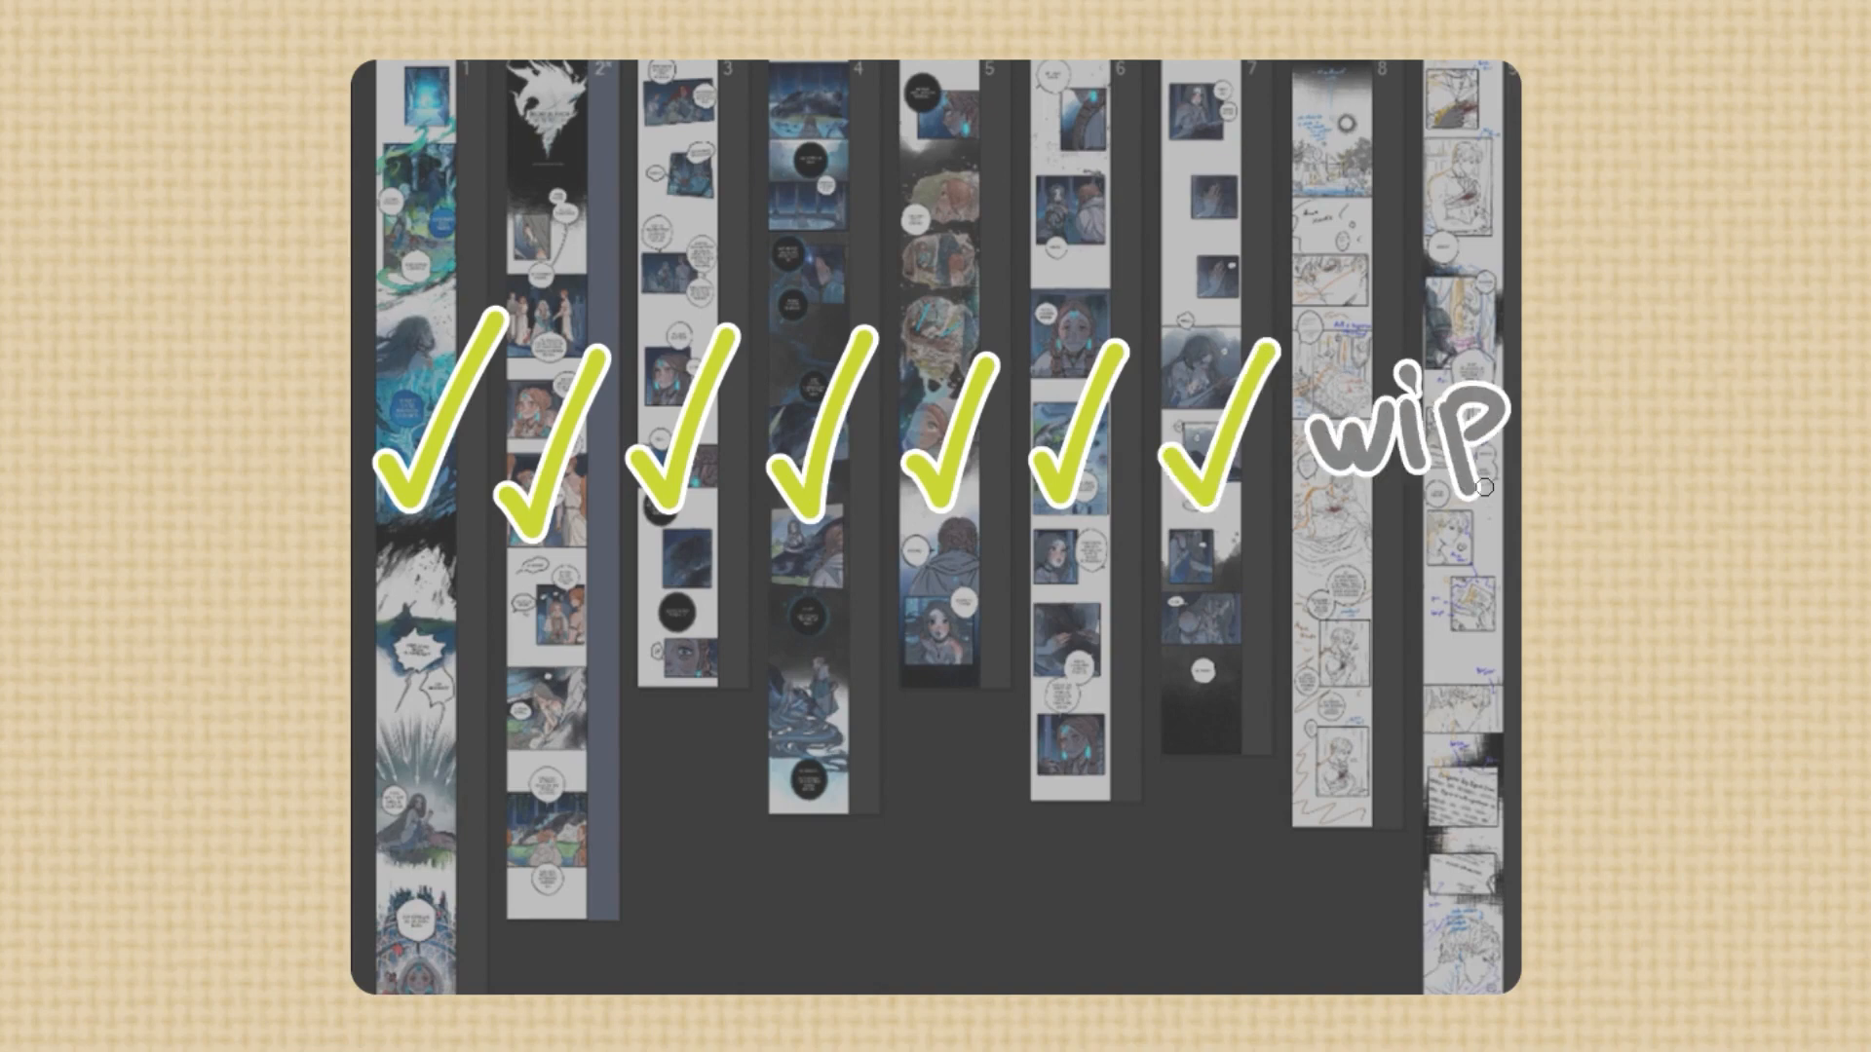
drag(1329, 529, 1516, 550)
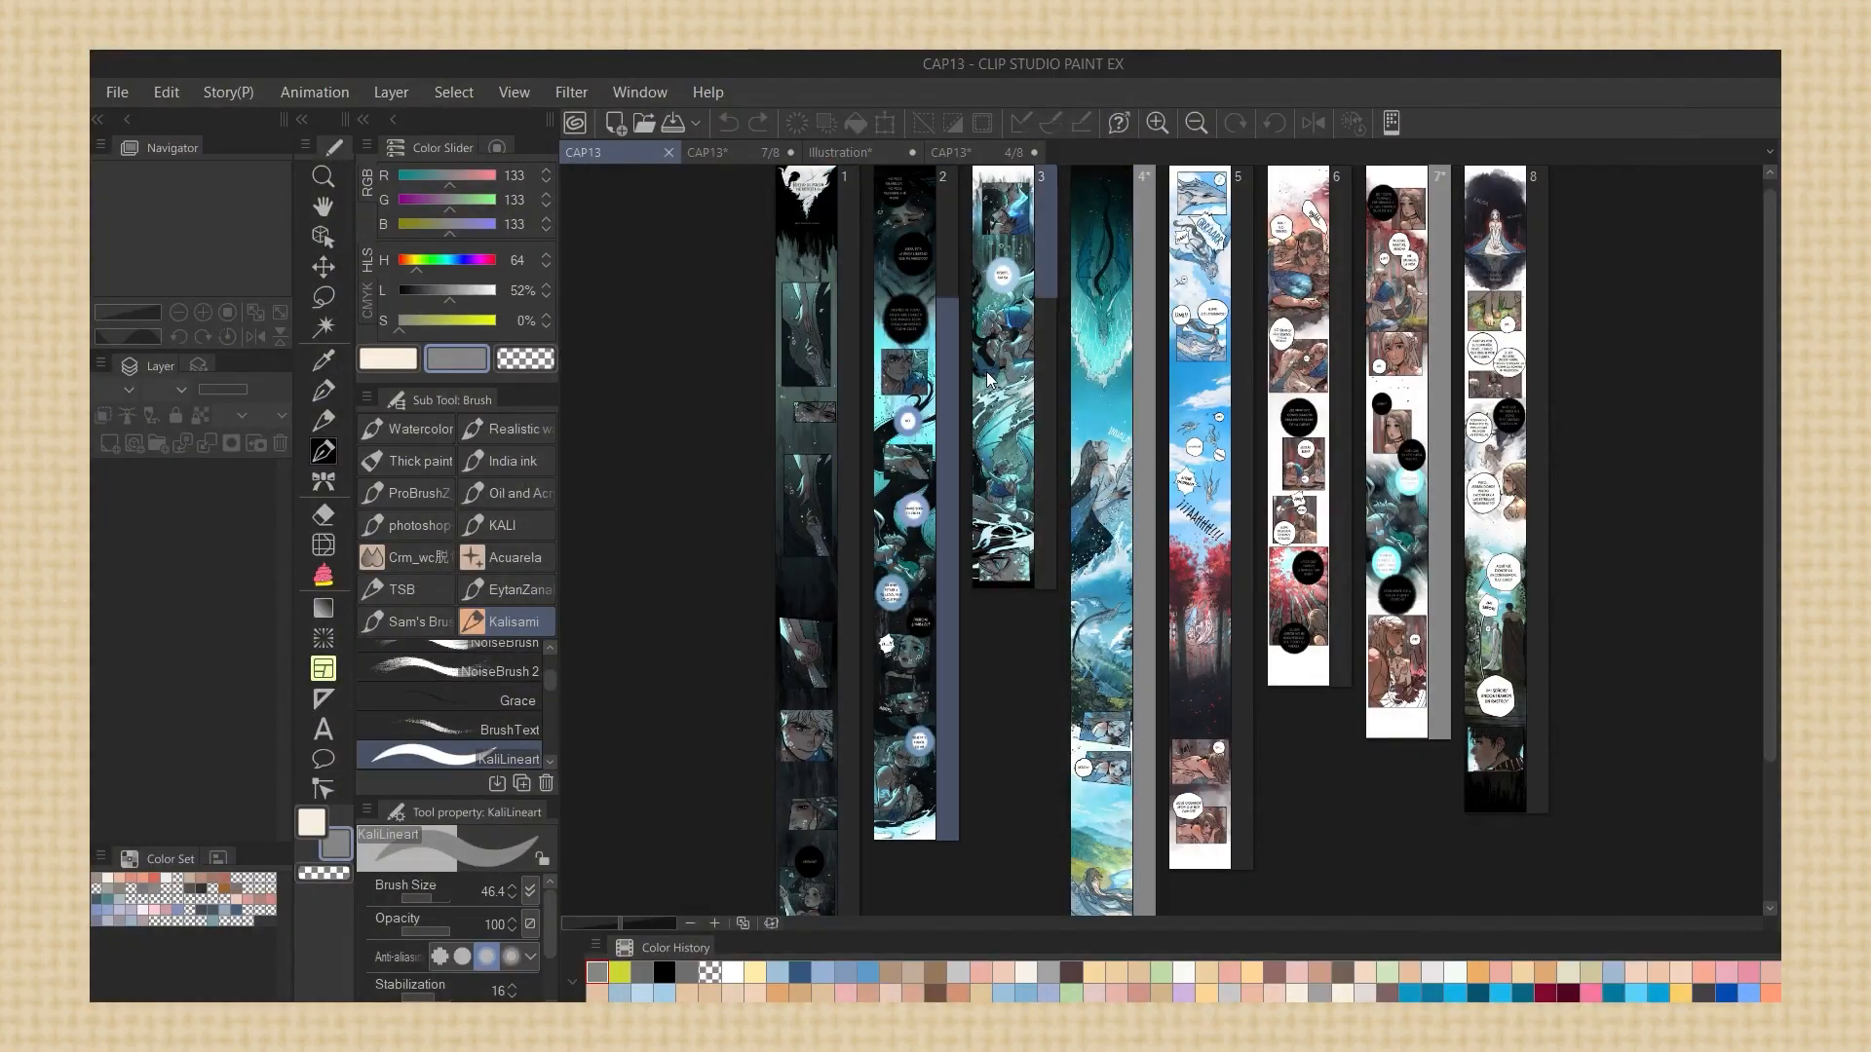
Open page 4 of CAP13 and examine its panels down to the "ESTAMOS AFUERA." balloon
click(1080, 387)
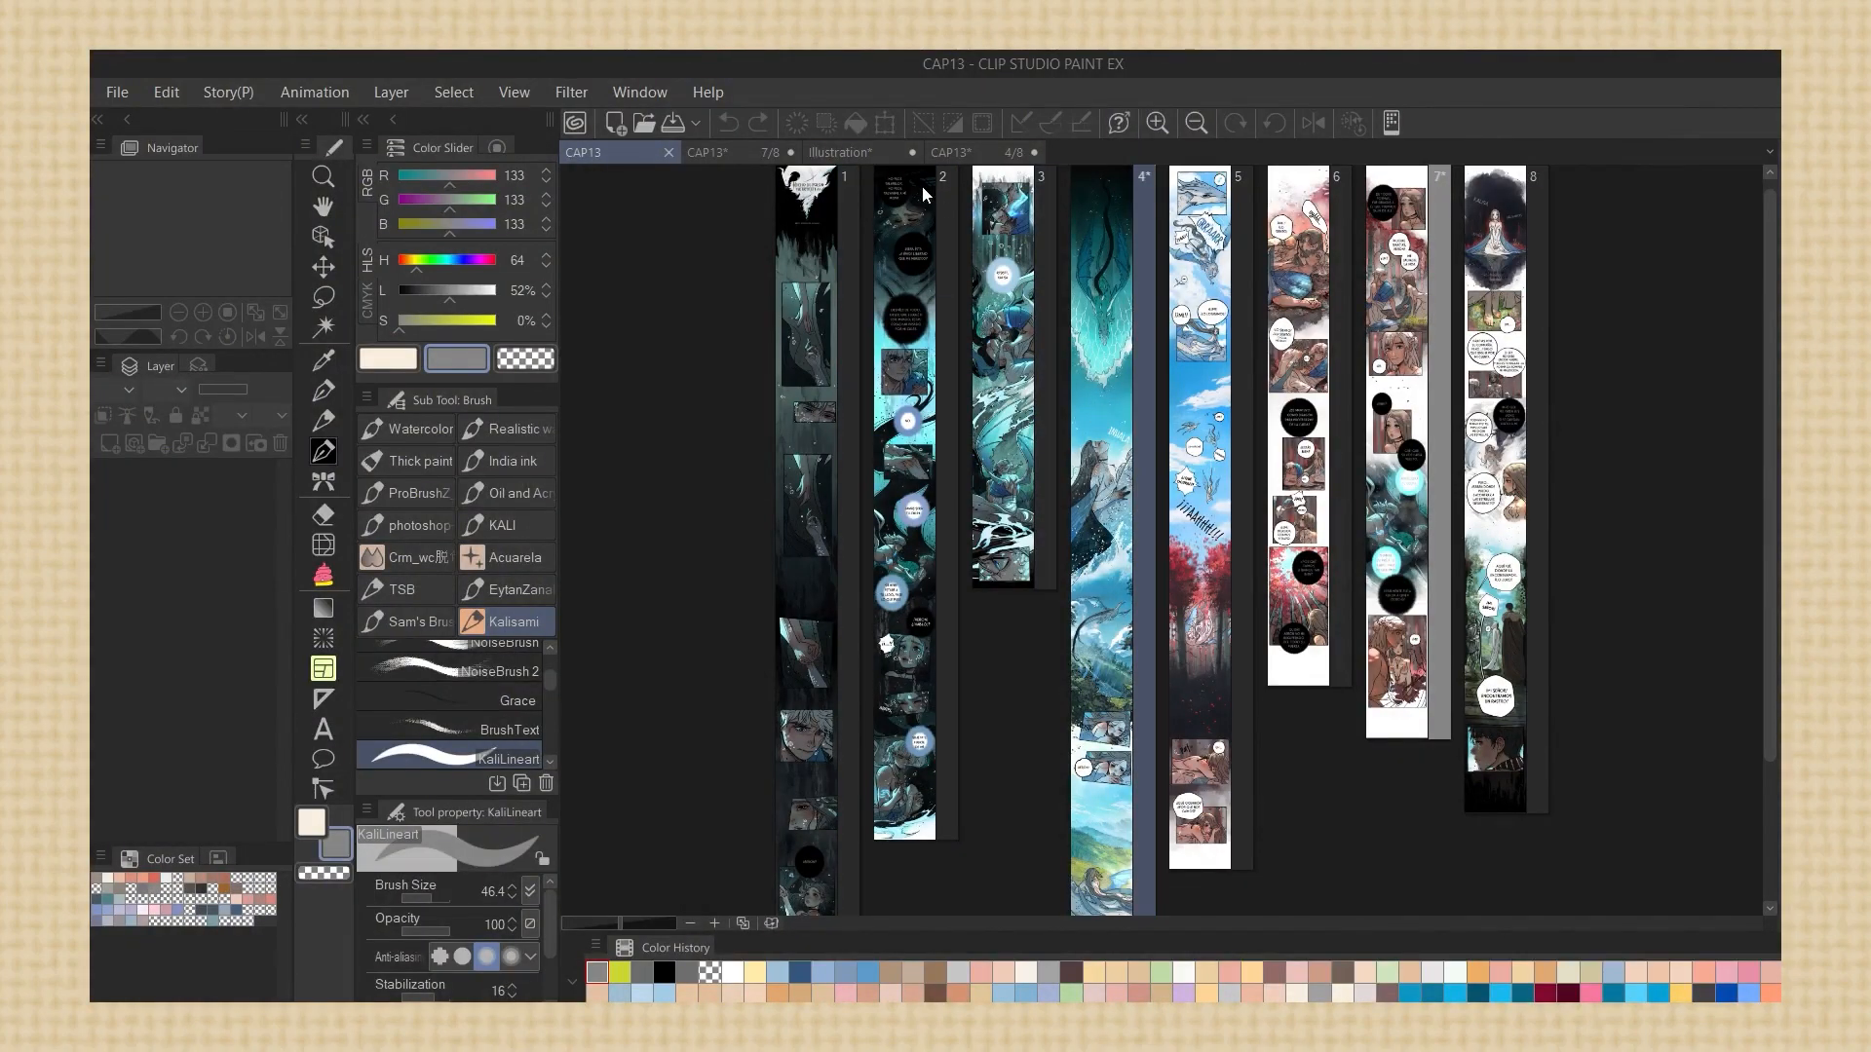
click(970, 153)
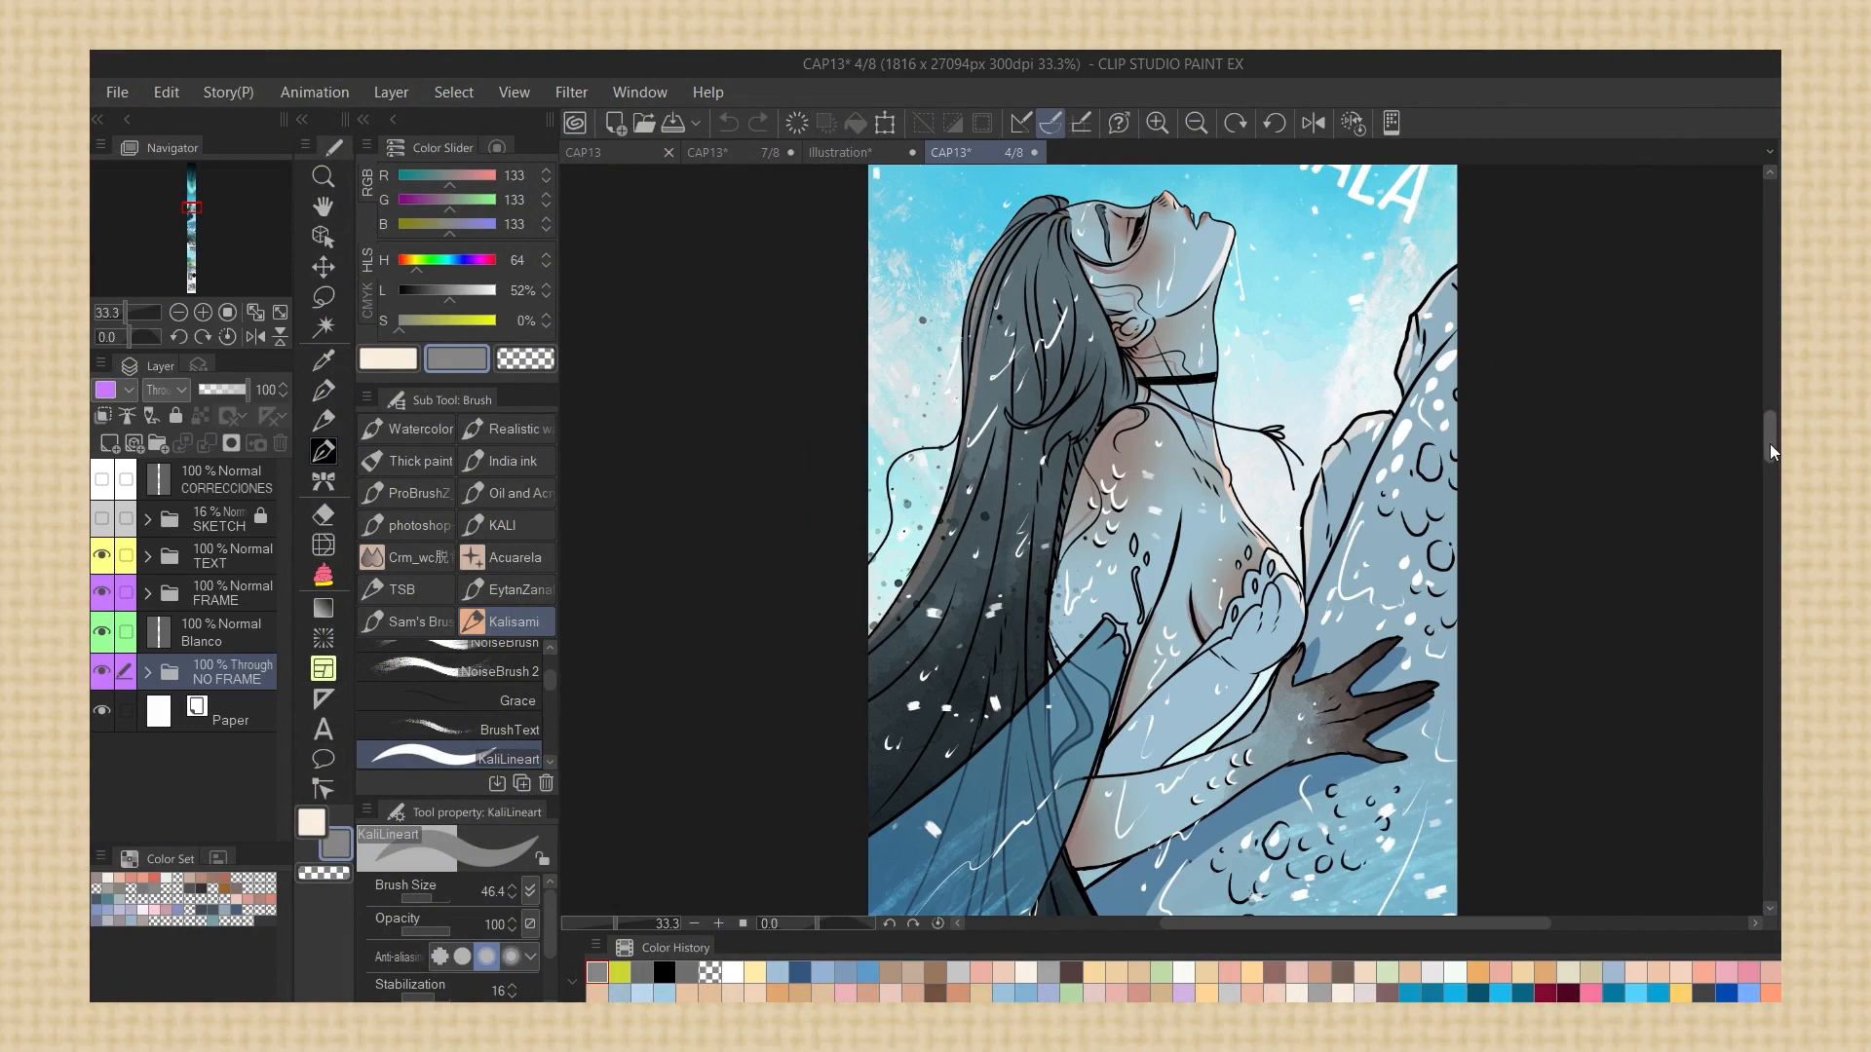
drag(1773, 451, 1773, 513)
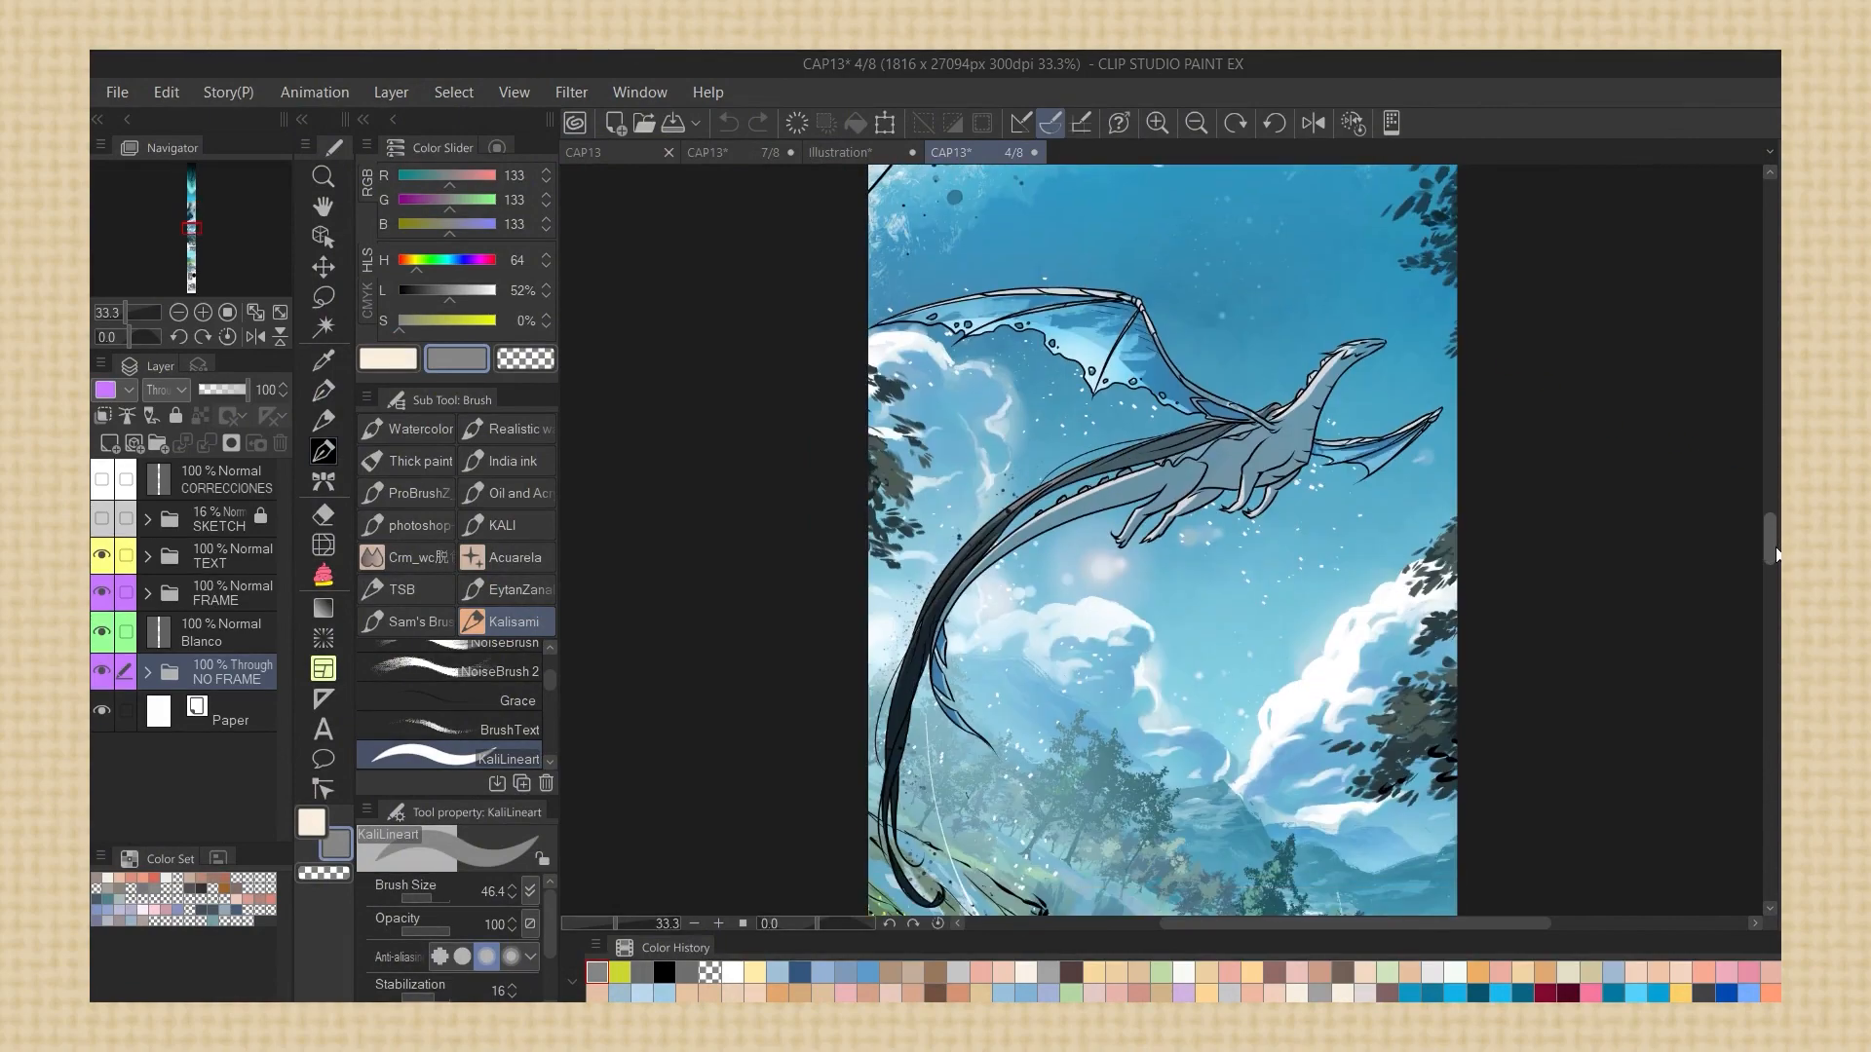
scroll(1280, 466, up, 4)
scroll(1268, 438, down, 3)
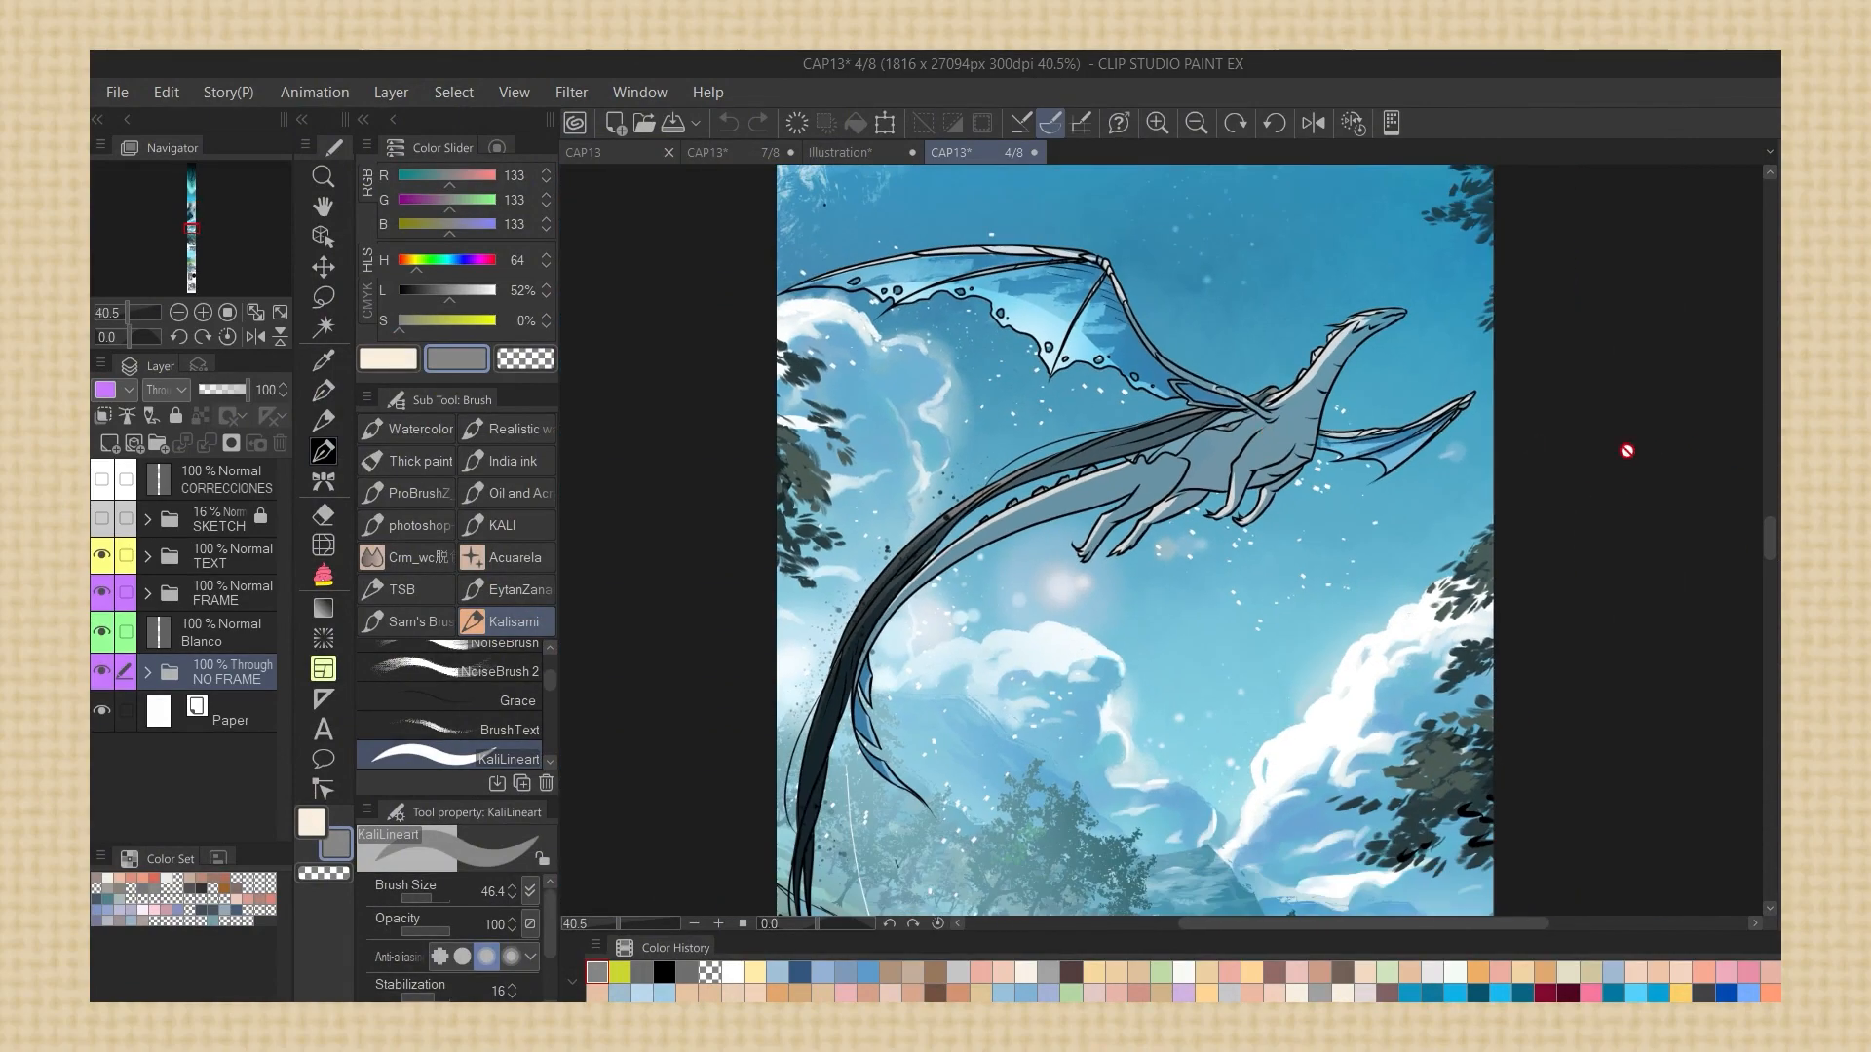
drag(1770, 536, 1780, 784)
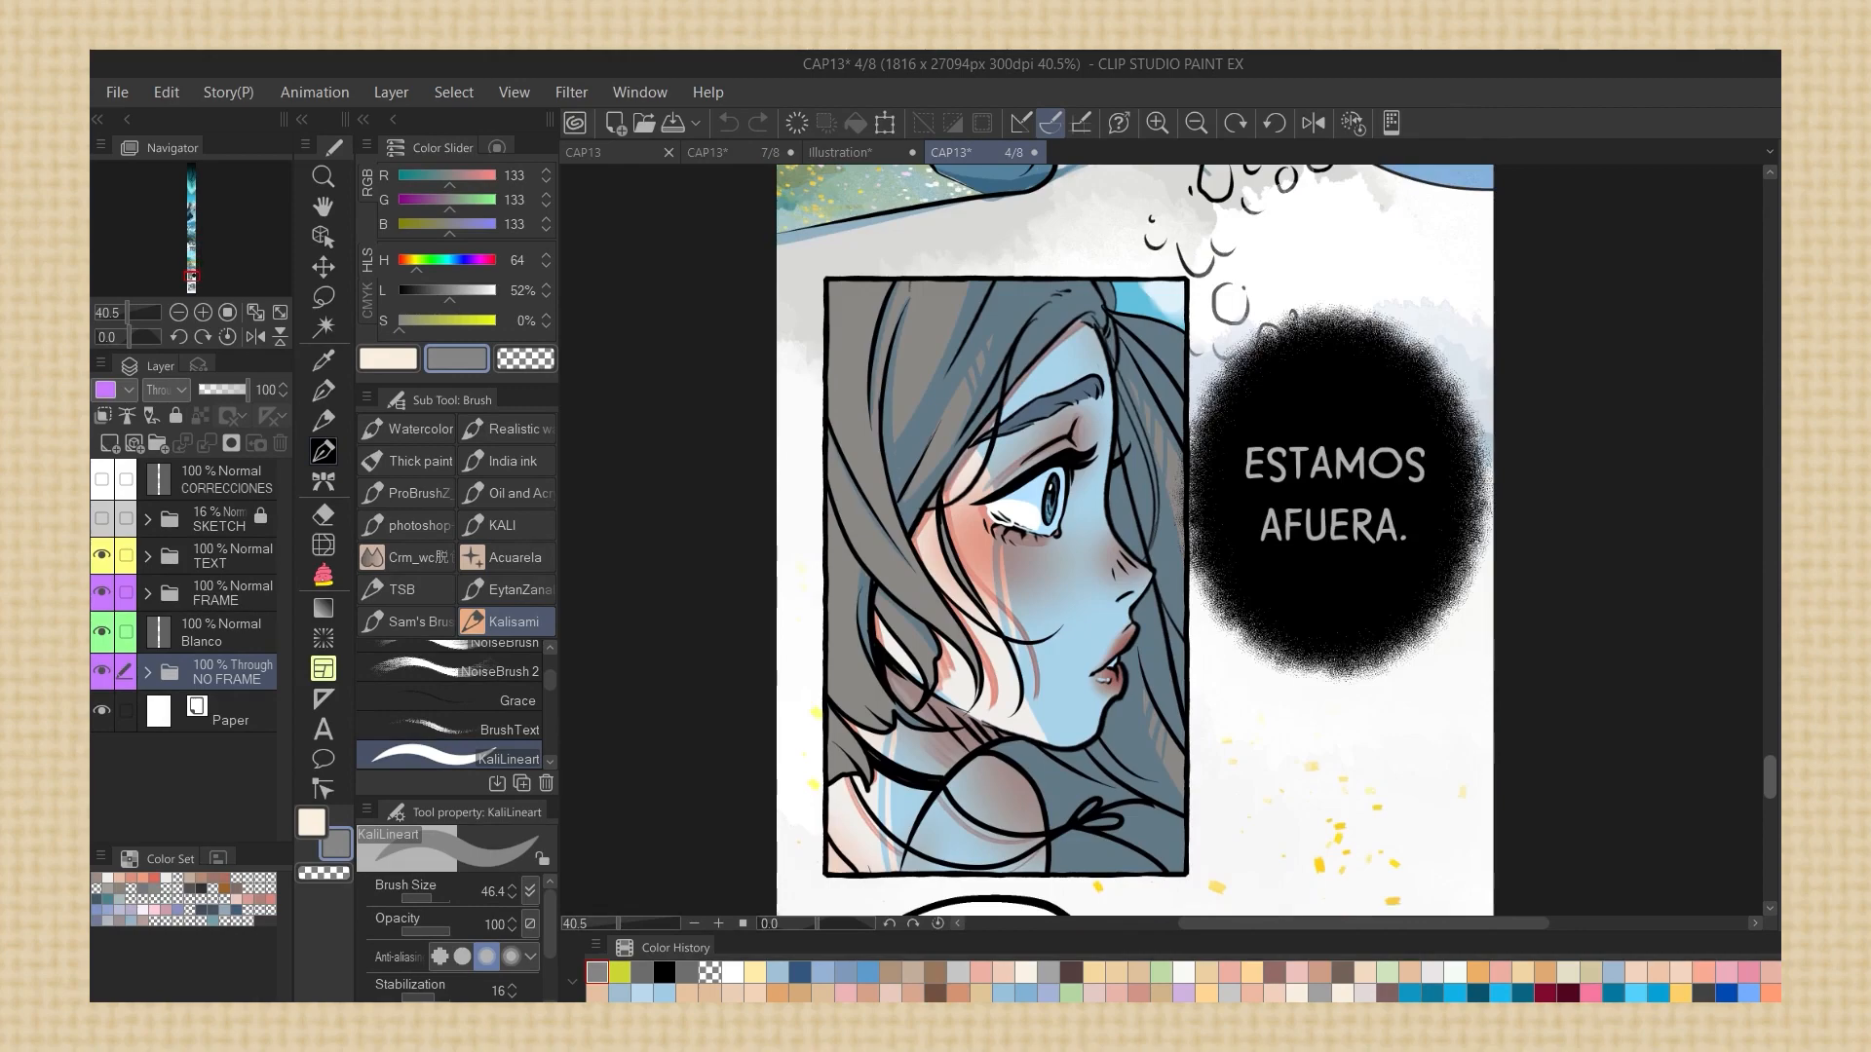
Return to the CAP13 page overview and set up a batch export of pages 1 to 8 in psb (Photoshop Big Document) format
scroll(1160, 616, up, 4)
scroll(1077, 653, down, 4)
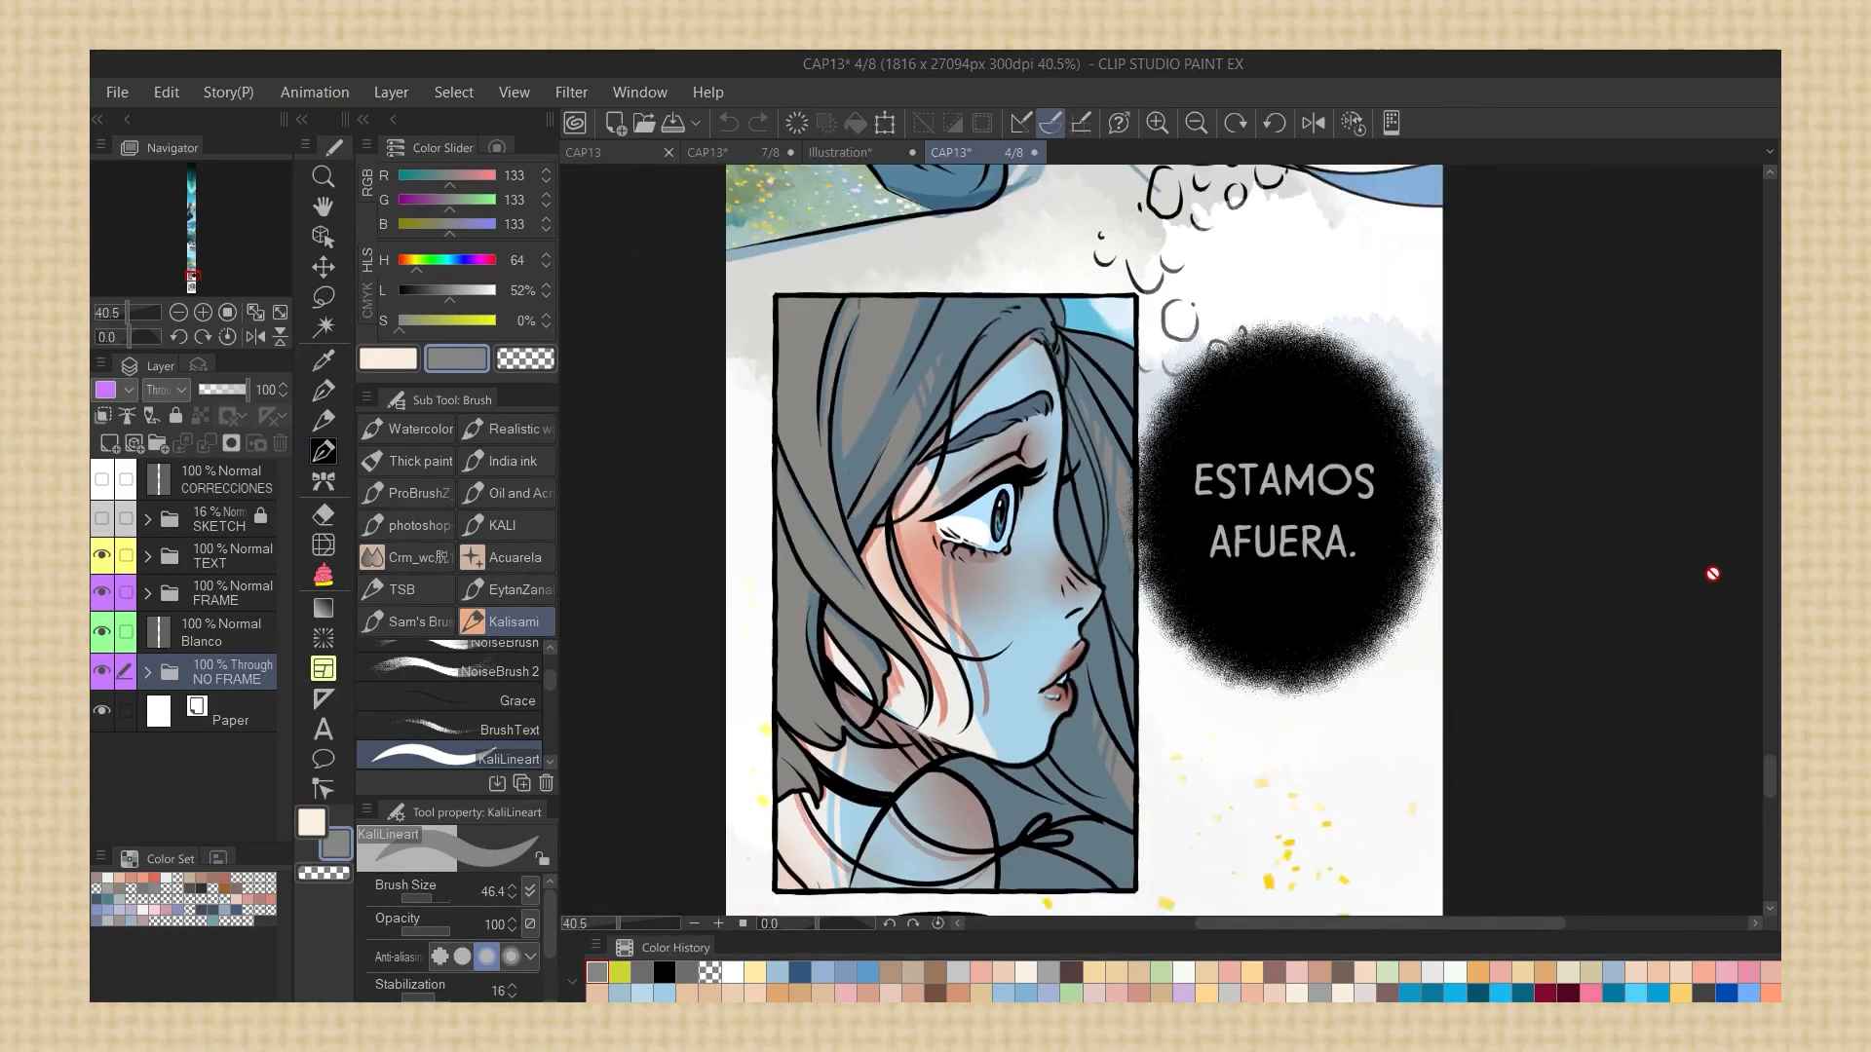
click(605, 152)
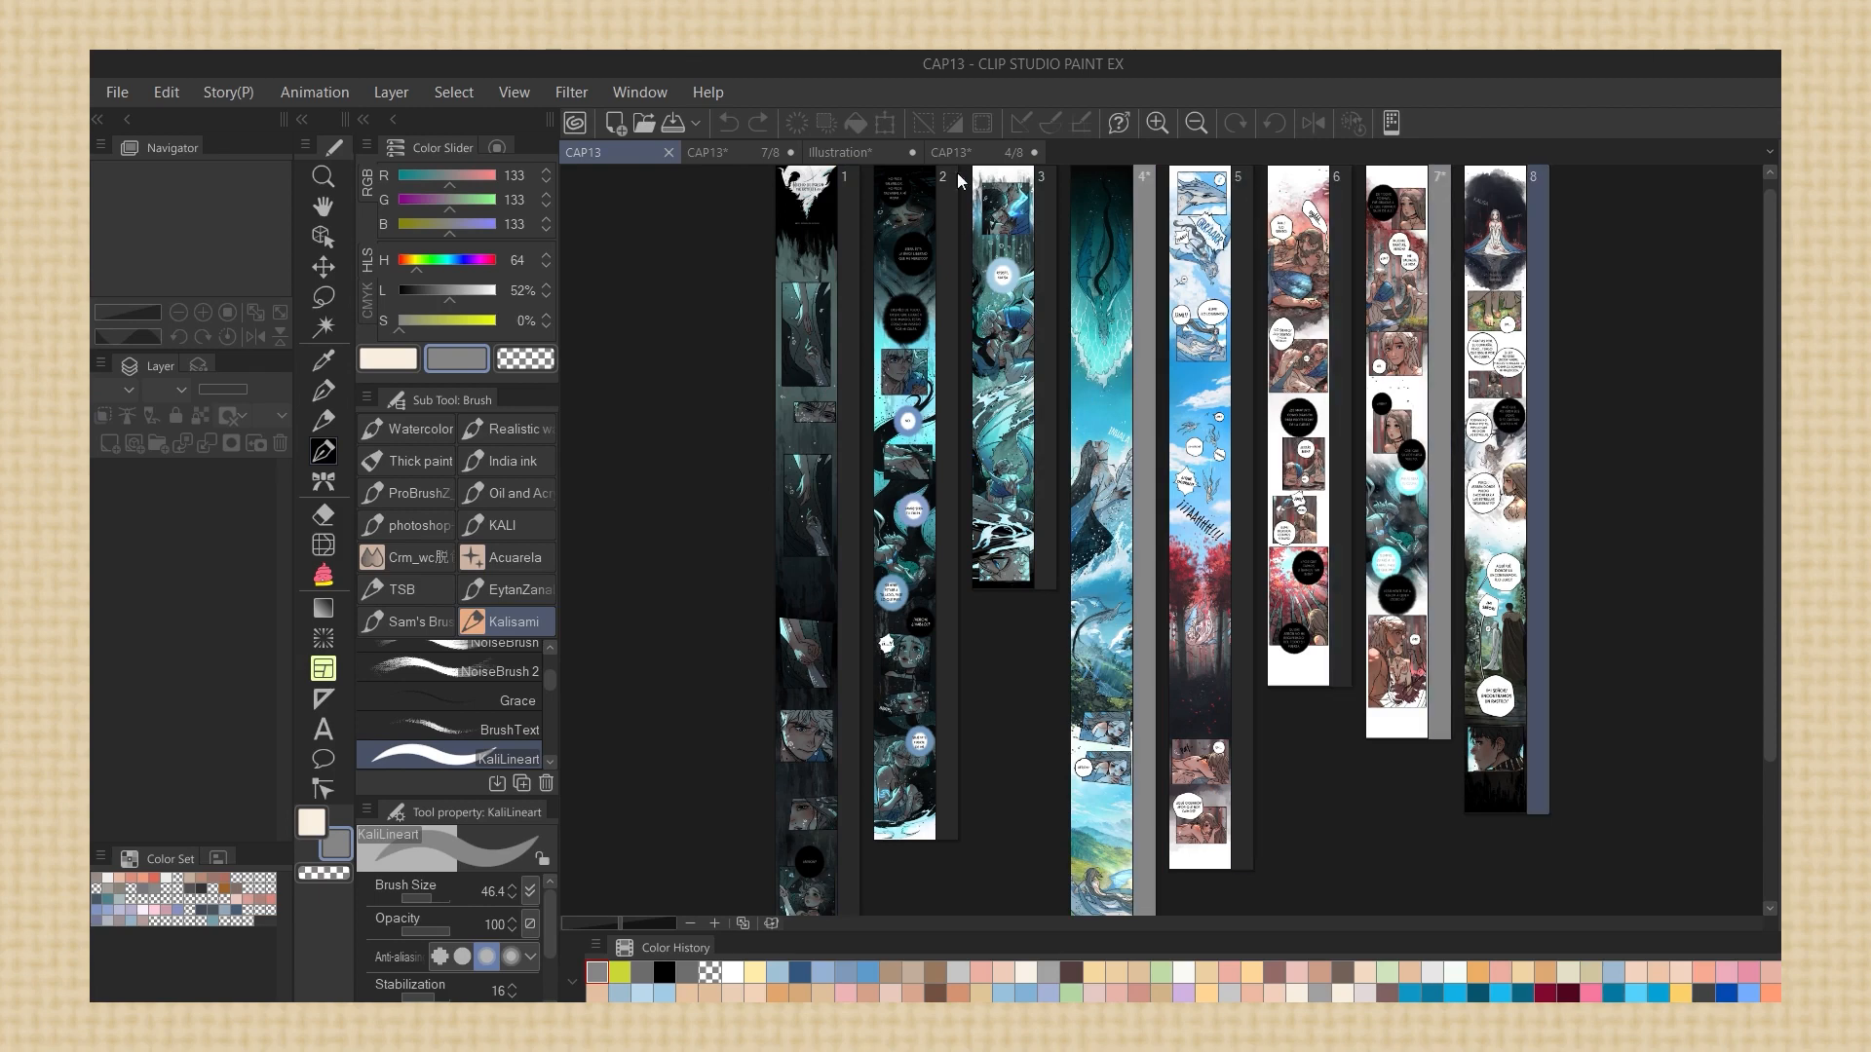
click(117, 92)
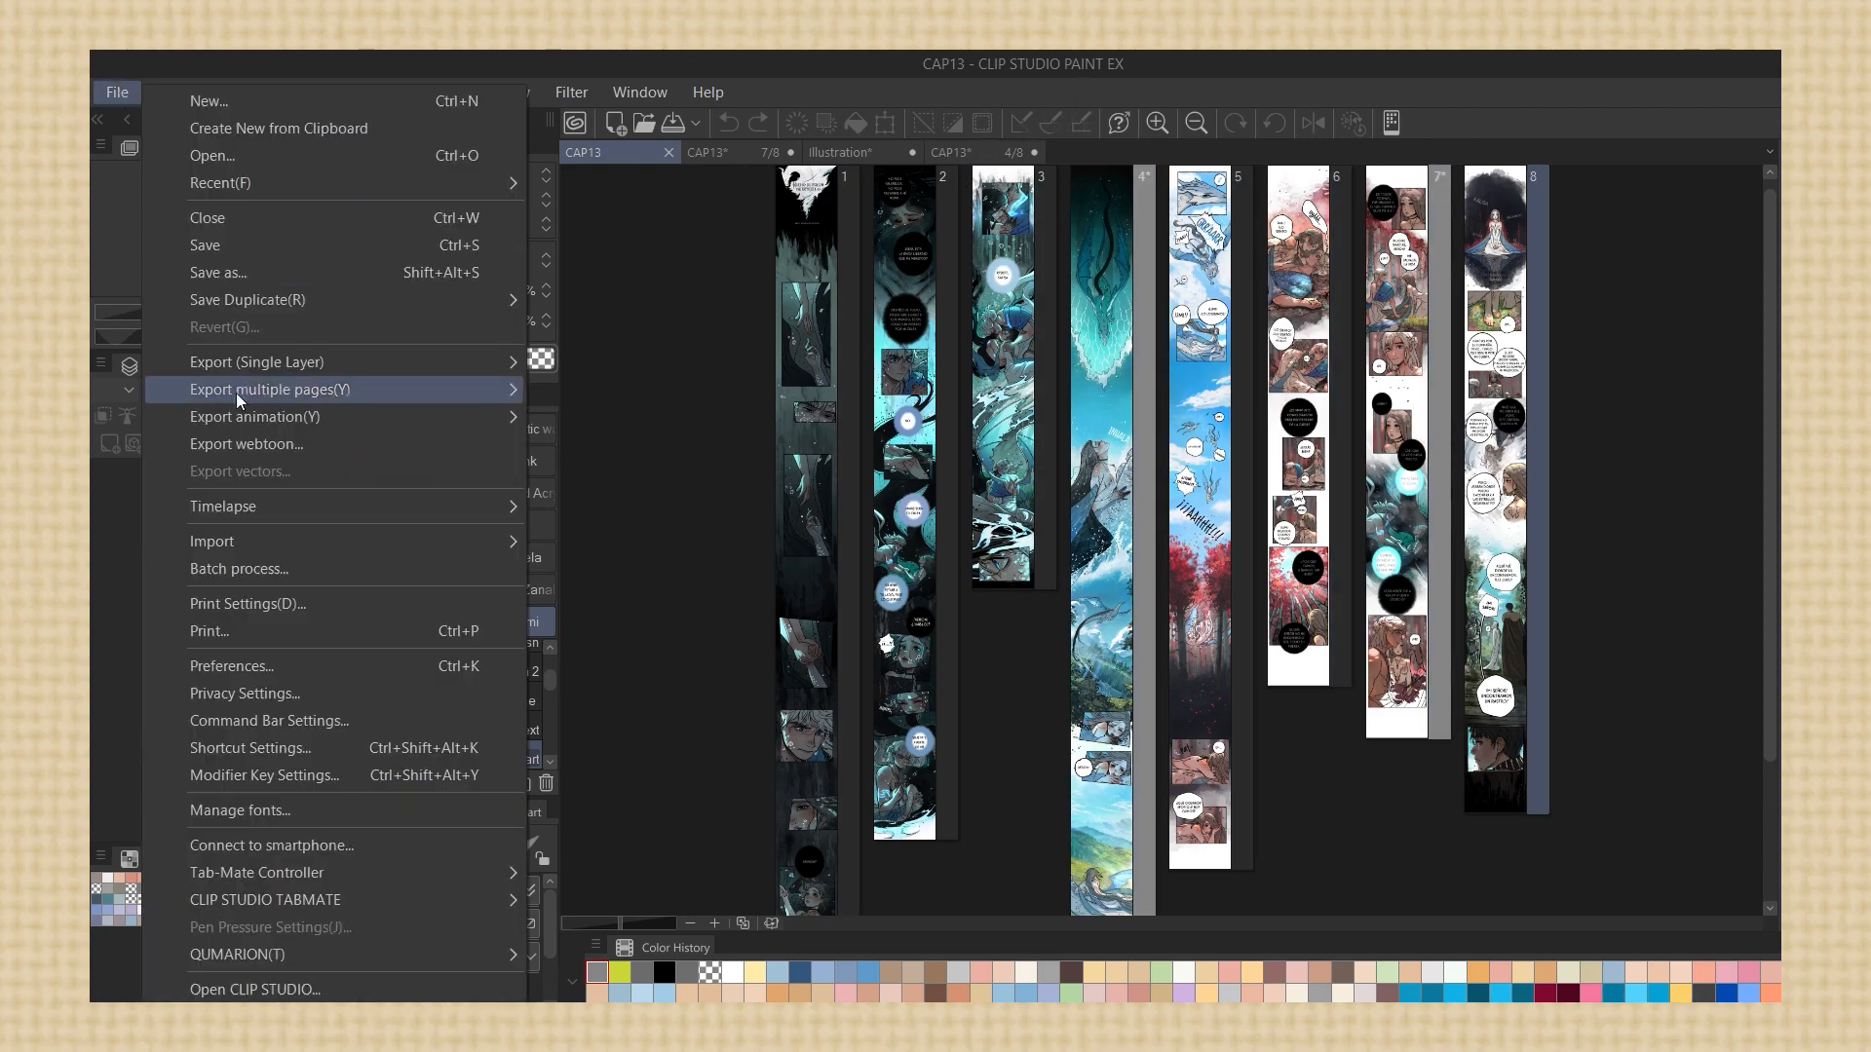
mouse_move(244, 391)
click(617, 420)
click(786, 385)
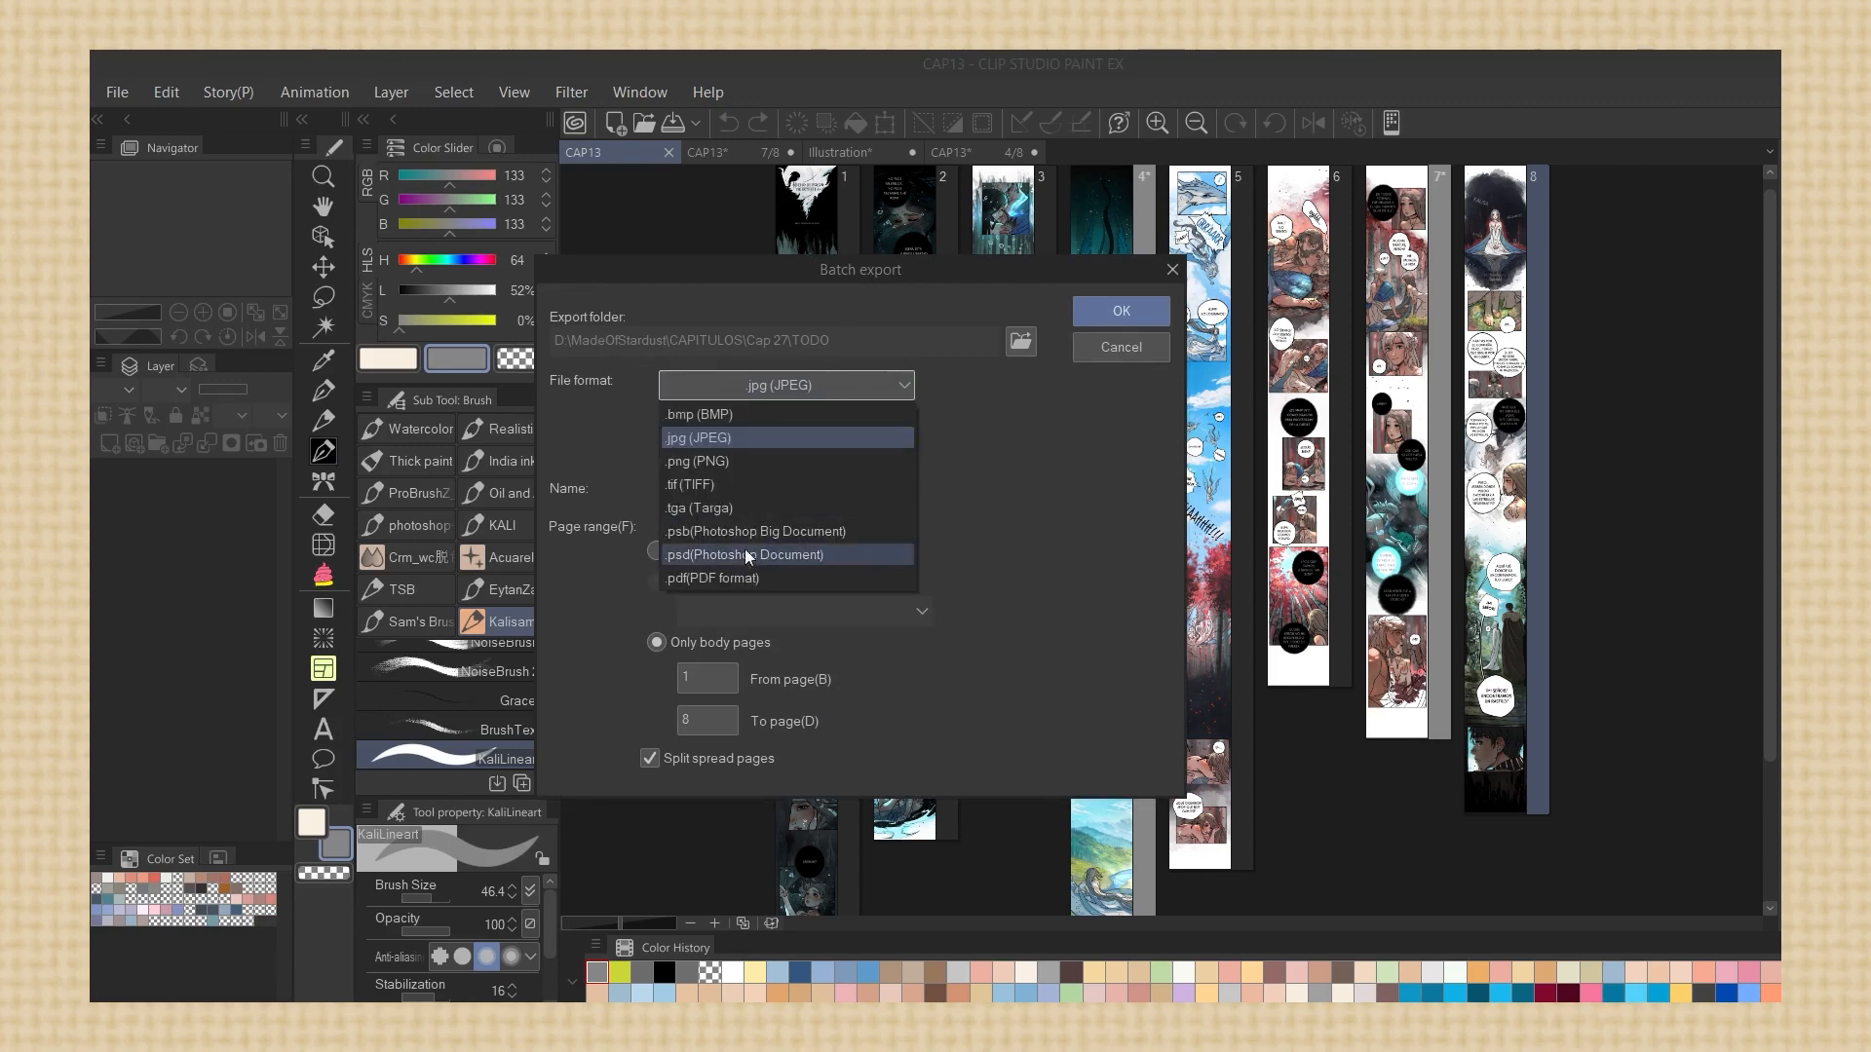
click(805, 542)
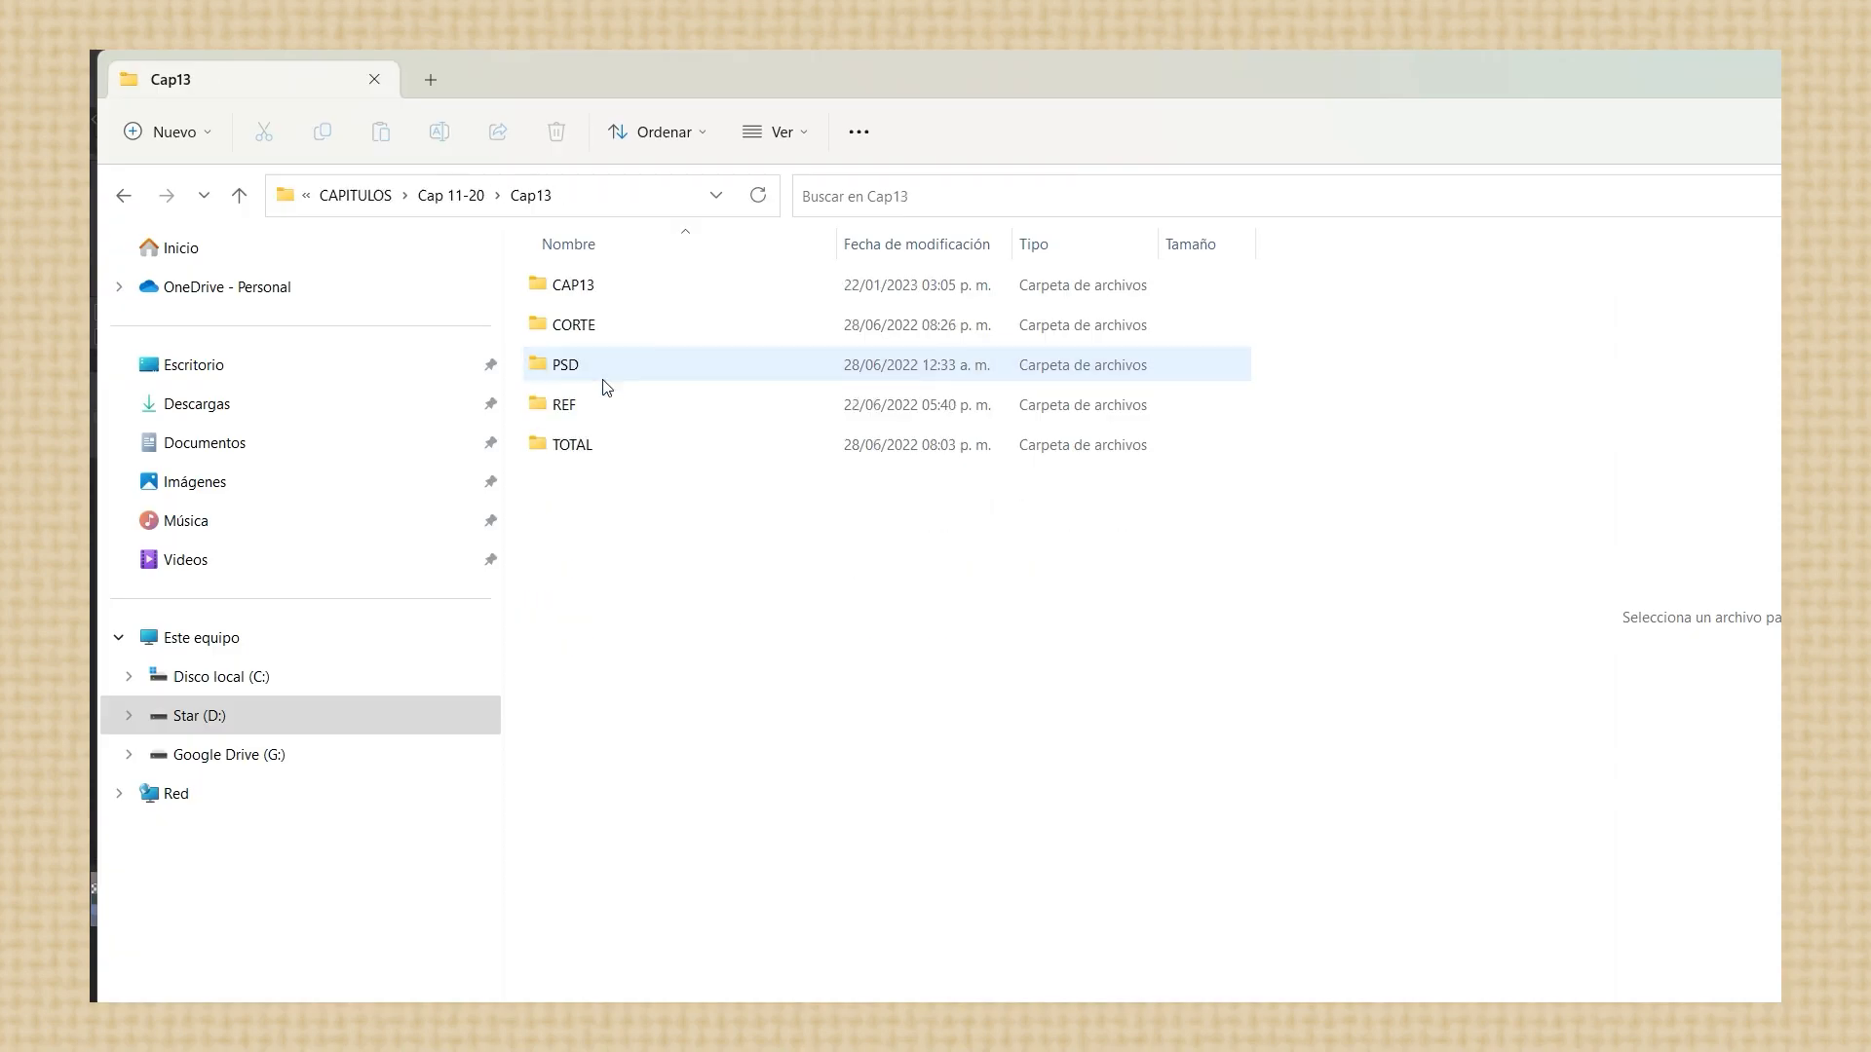
Switch to File Explorer and open the PSD folder inside Cap13
double_click(606, 368)
drag(523, 398, 838, 341)
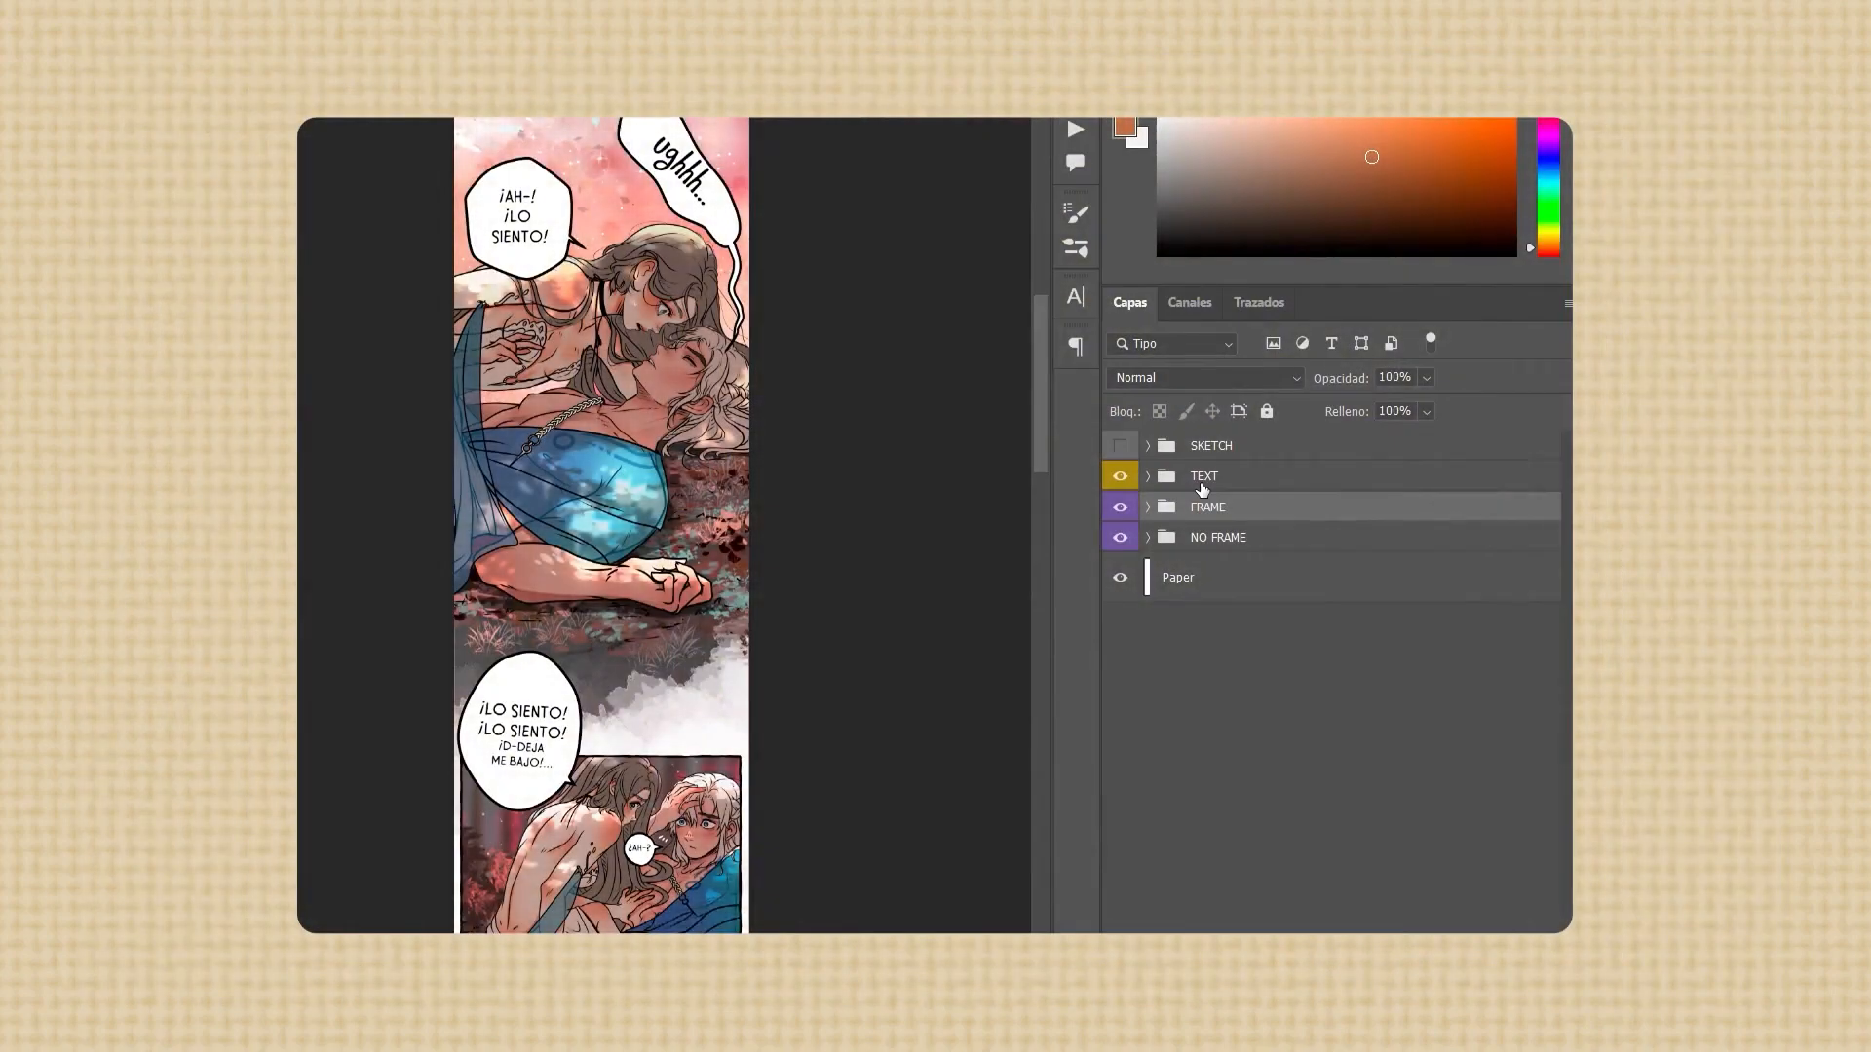
Switch to the page in Photoshop and inspect its layer groups, toggling the visibility of FRAME and NO FRAME off and on
scroll(1202, 488, down, 1)
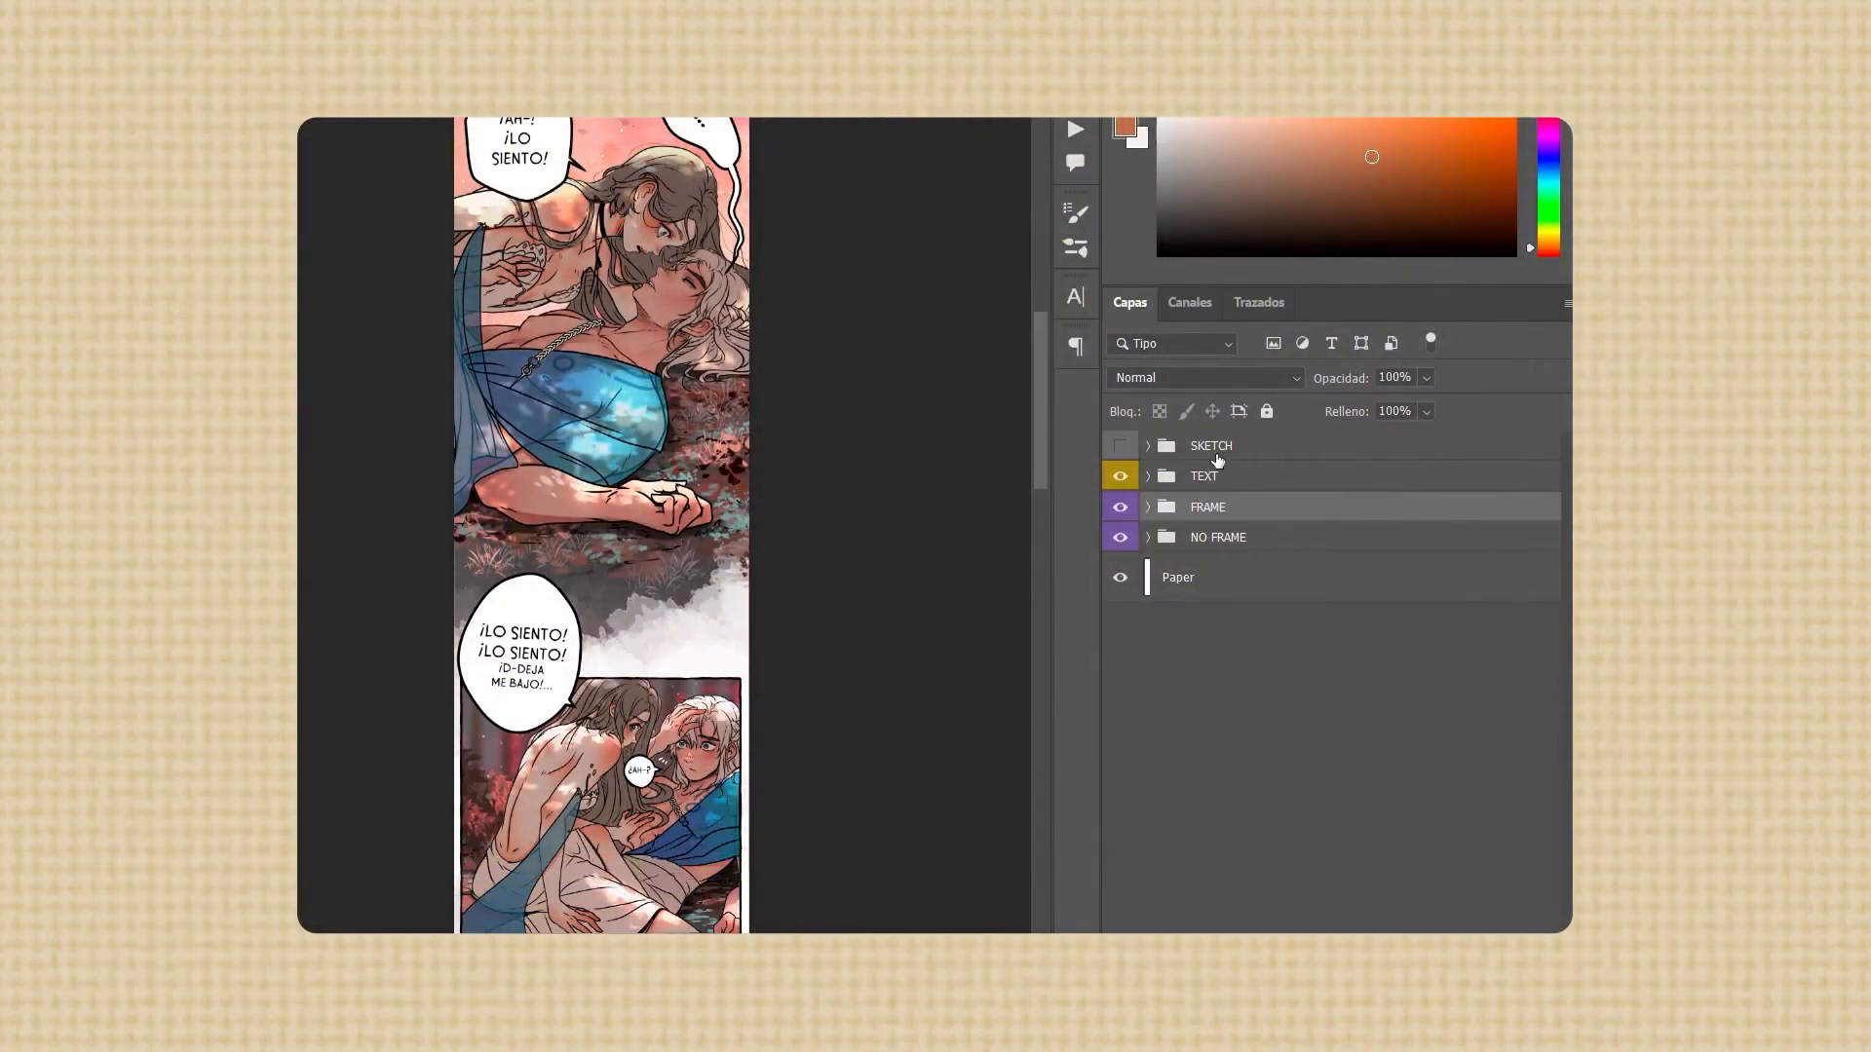
click(1216, 455)
click(1223, 485)
click(1230, 517)
click(1226, 546)
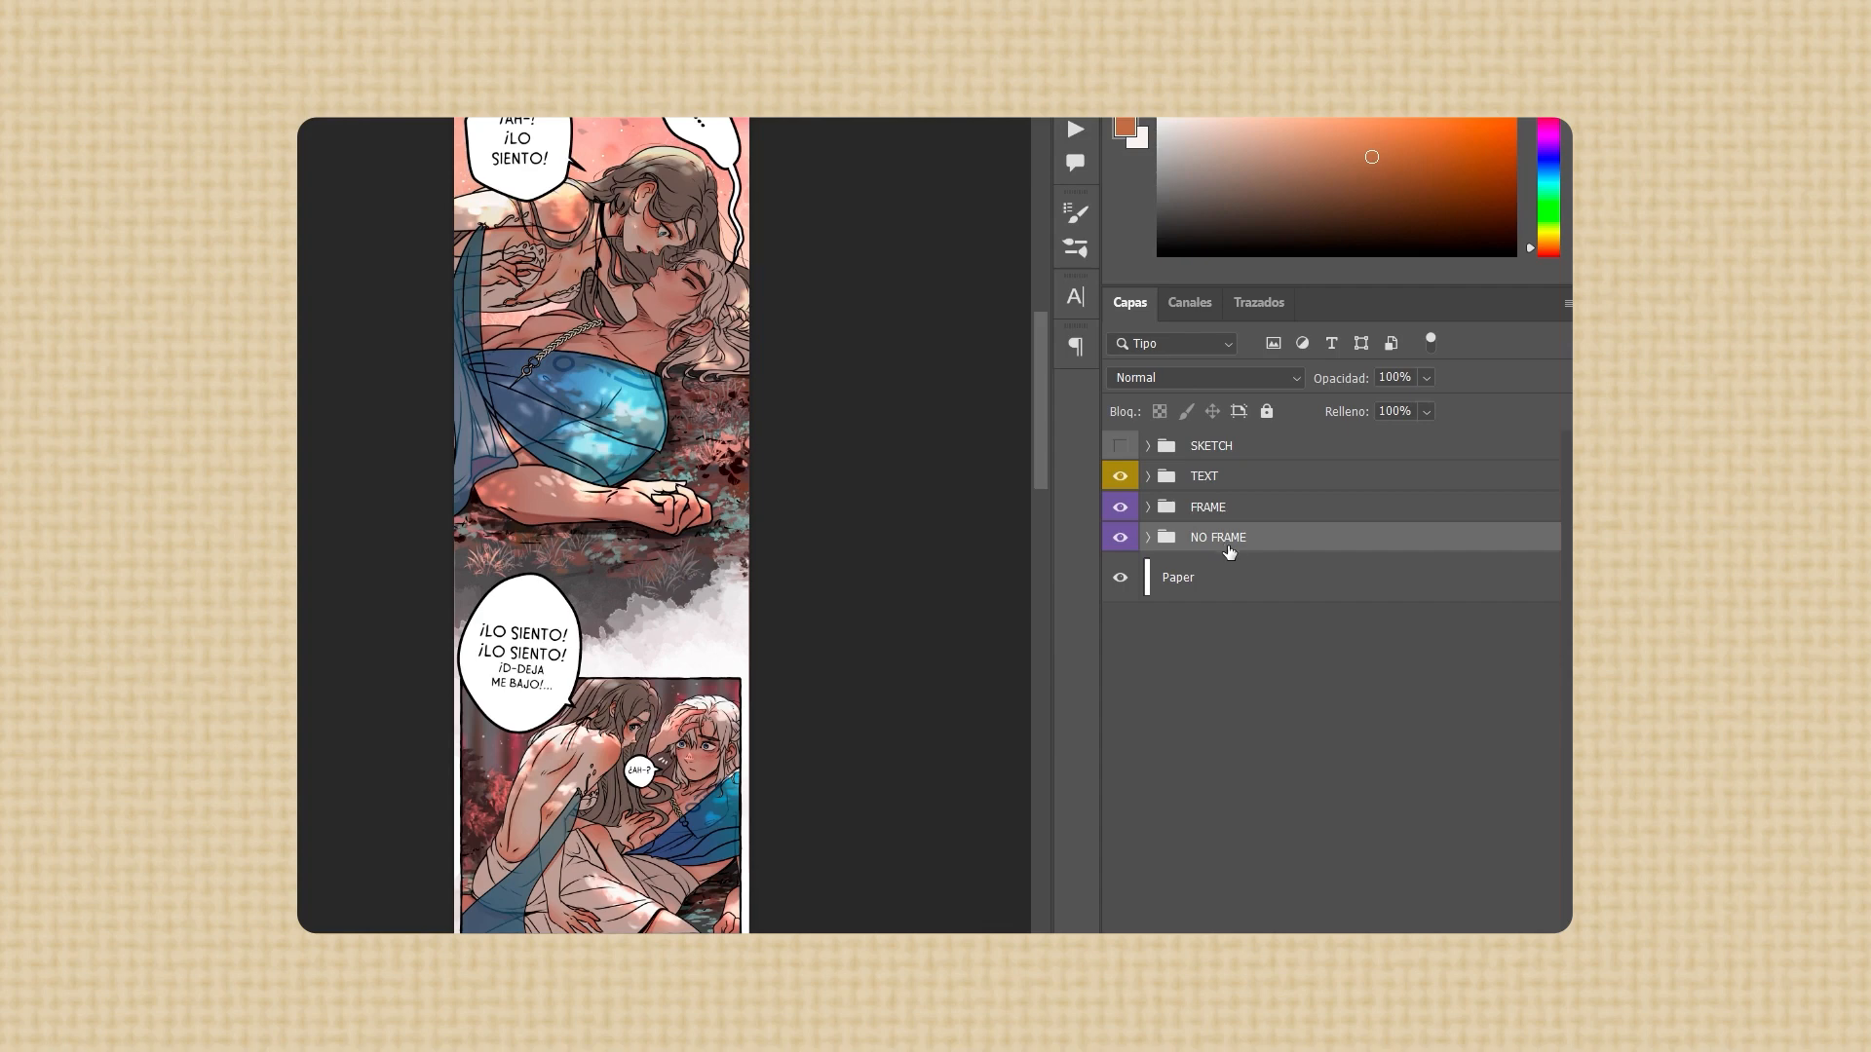
click(1121, 507)
click(1121, 507)
click(1119, 537)
click(1120, 539)
Duplicate the FRAME and NO FRAME groups by pasting them in context, and merge the copies into one layer
shift+click(1229, 517)
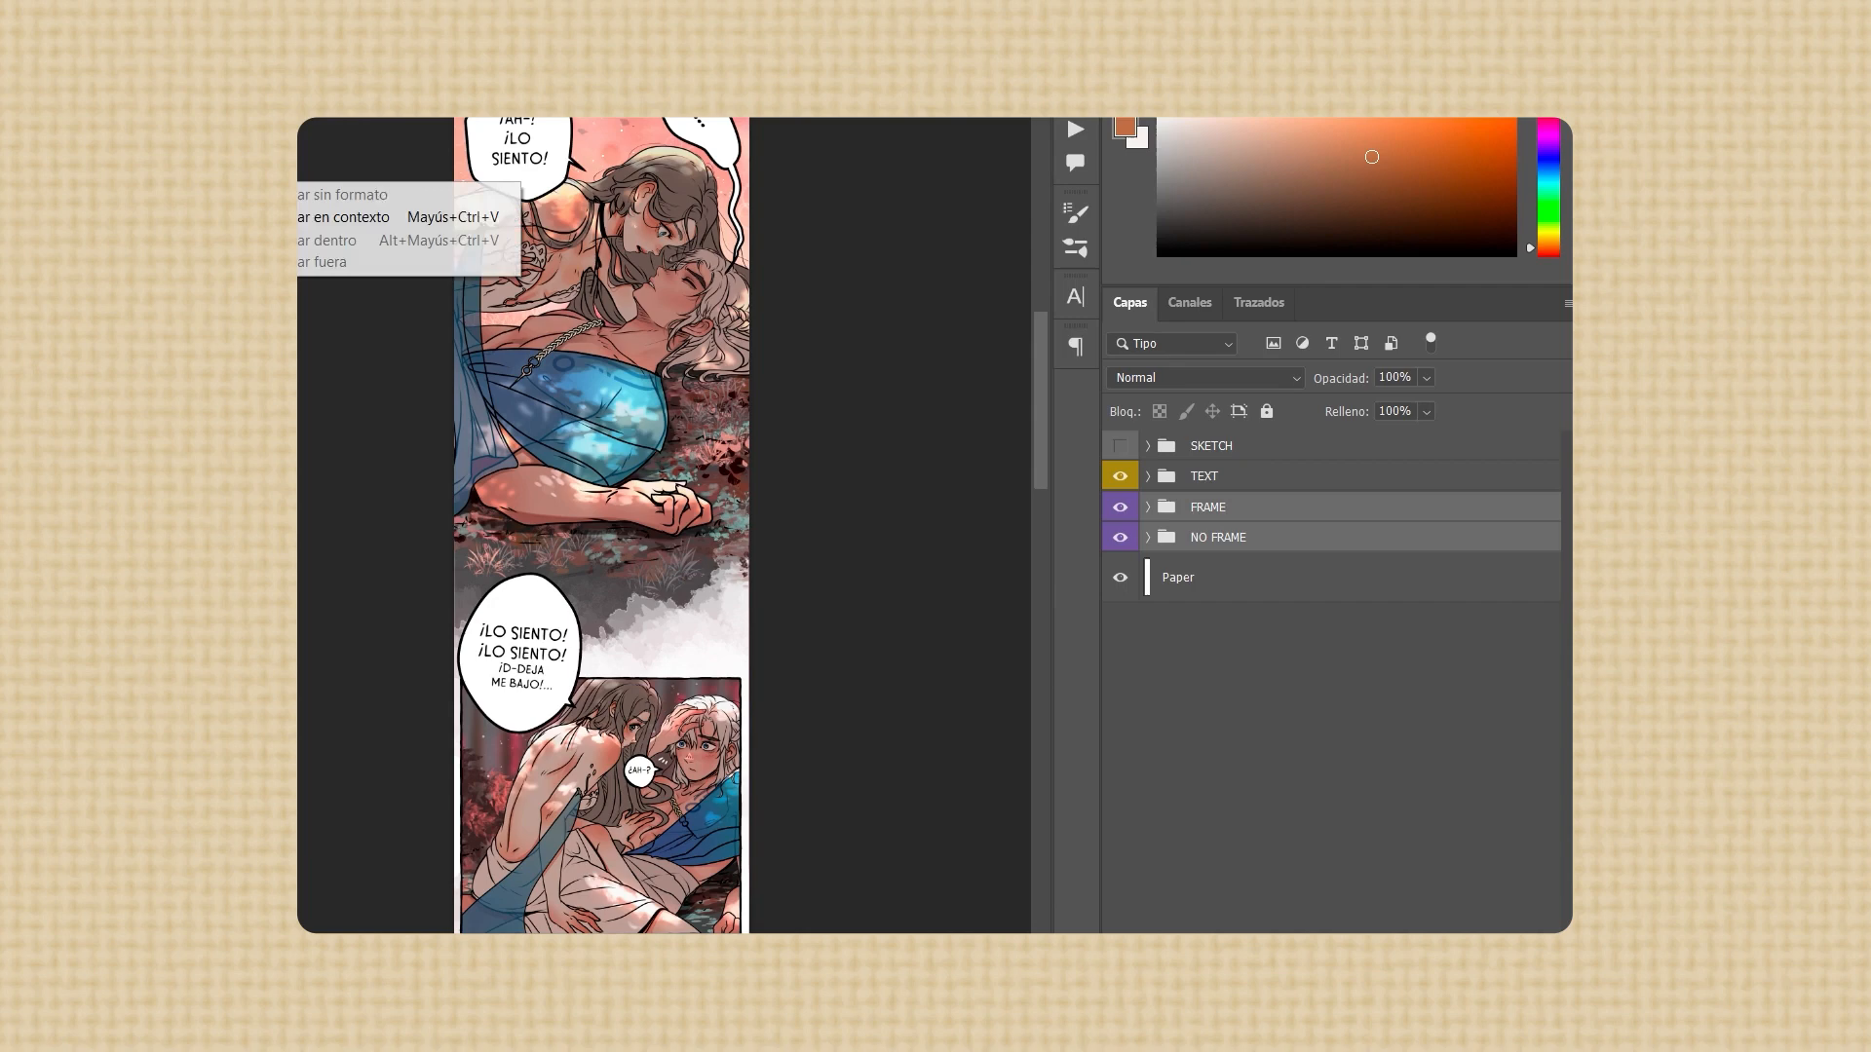
click(318, 226)
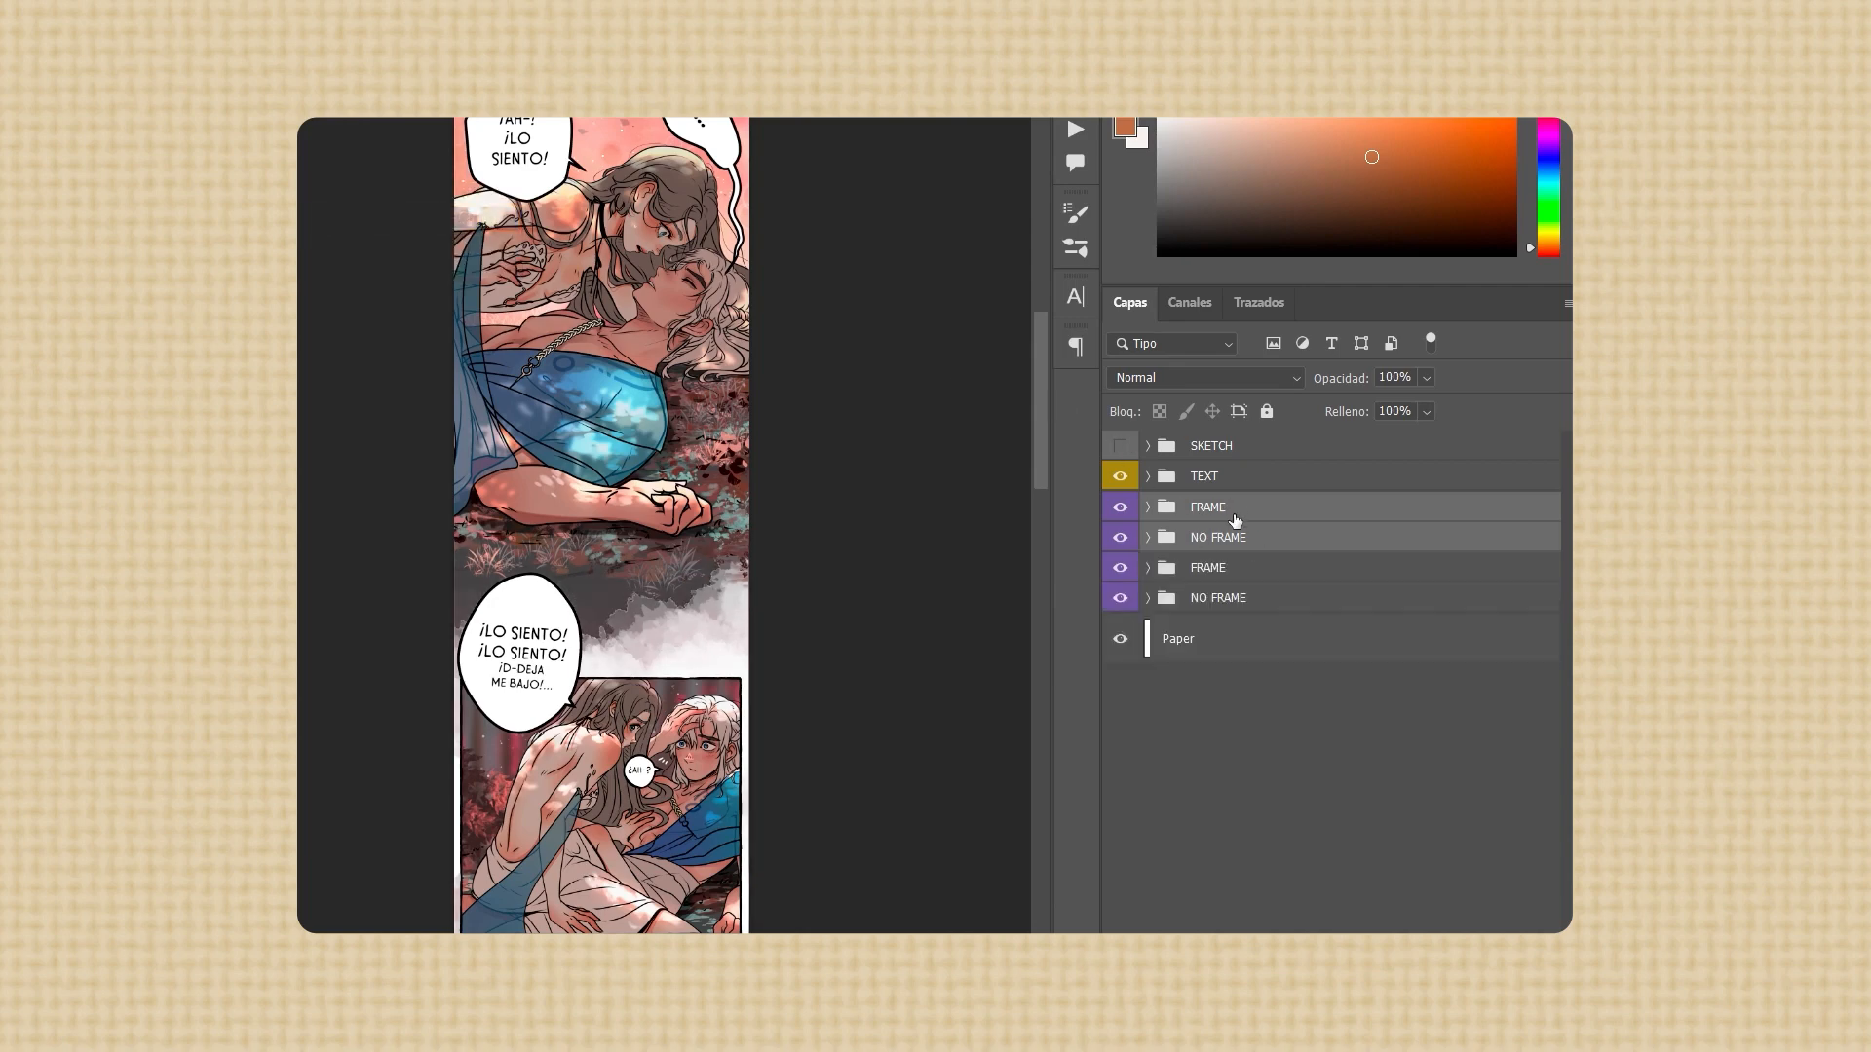
right_click(1237, 514)
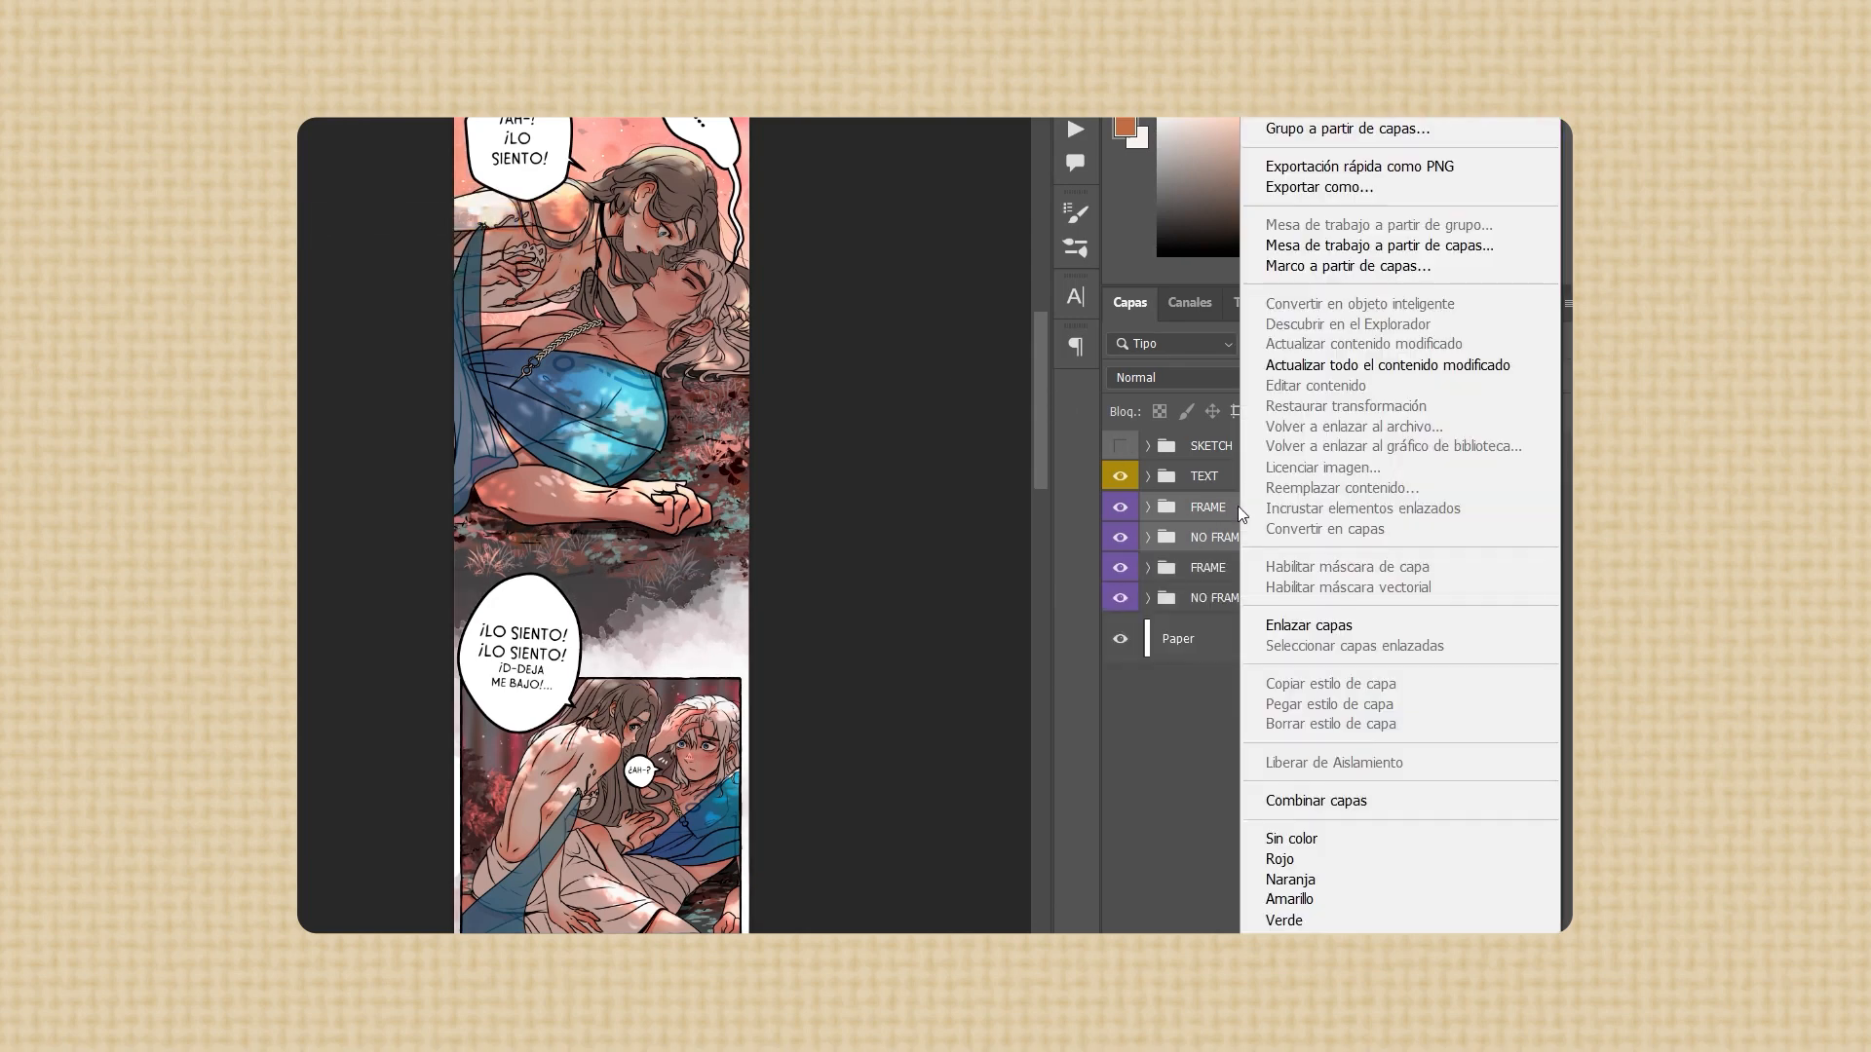
click(1317, 801)
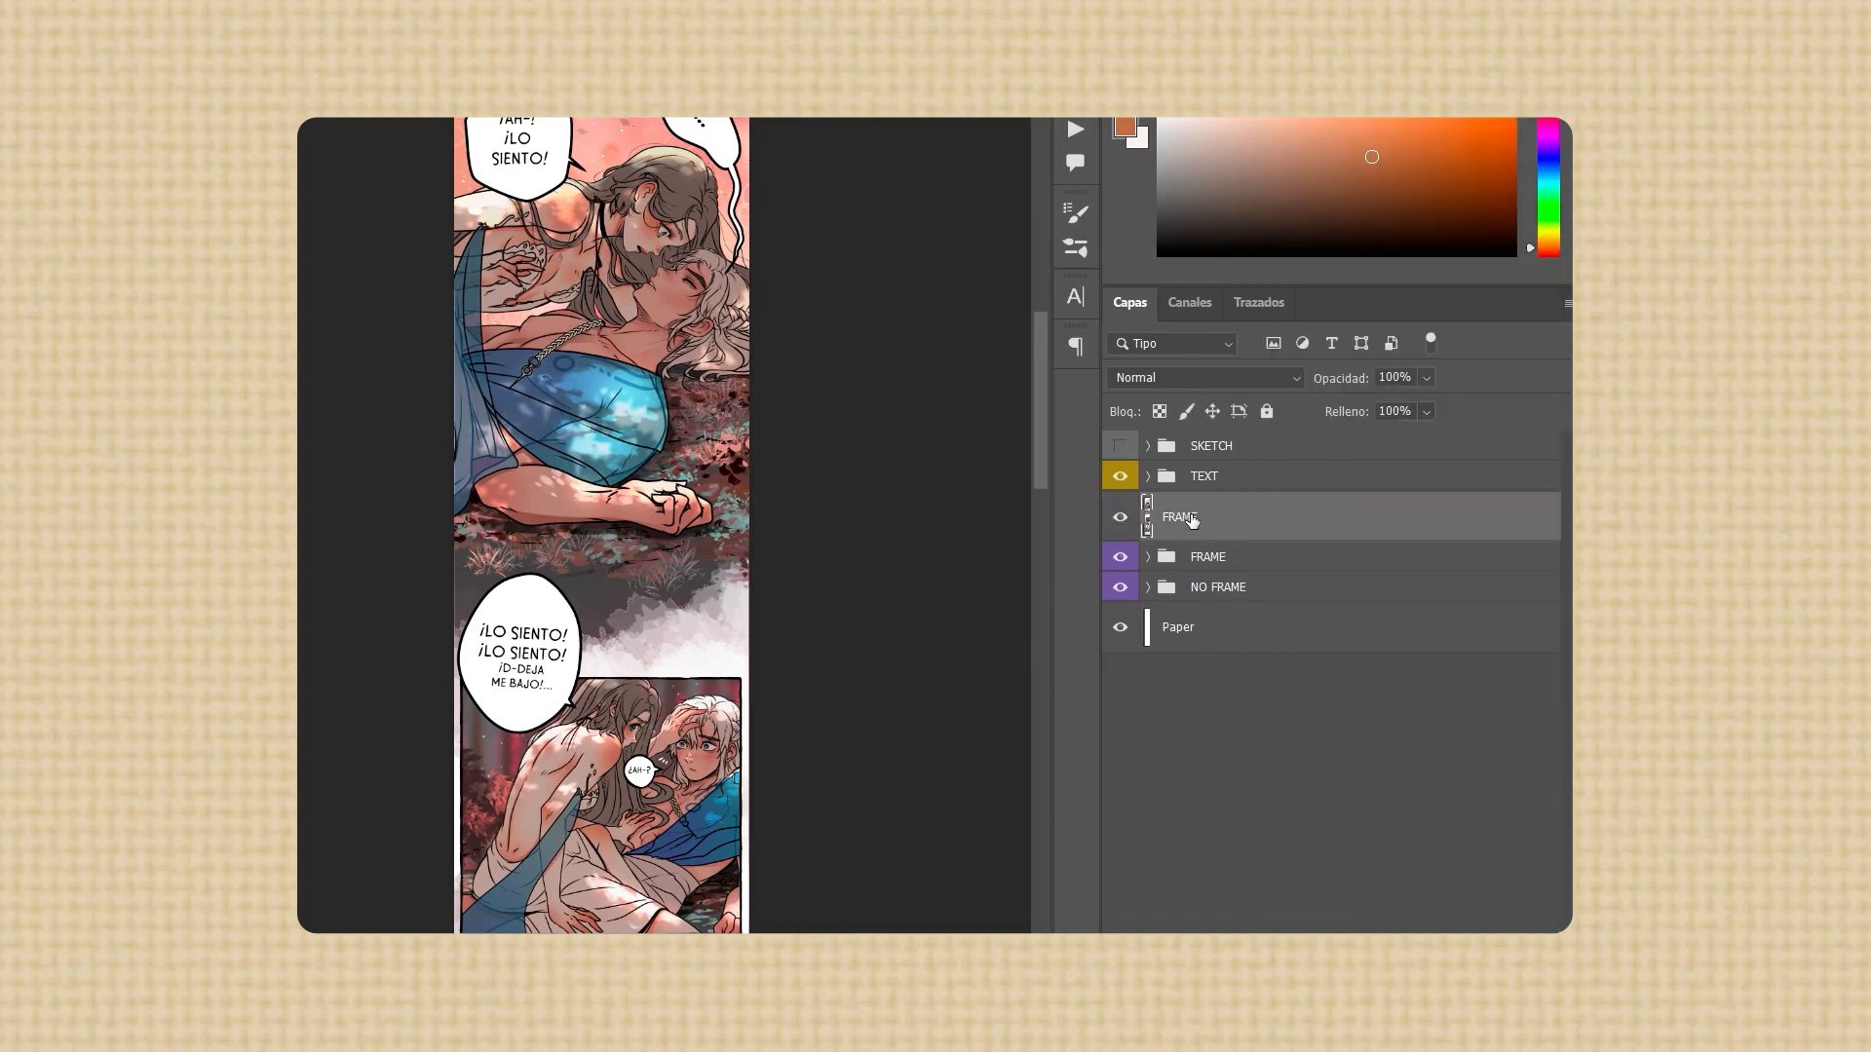
Label the merged layer red, hide the original FRAME and NO FRAME groups, and toggle the merged layer's visibility to check it
right_click(1191, 520)
click(1232, 867)
click(1120, 583)
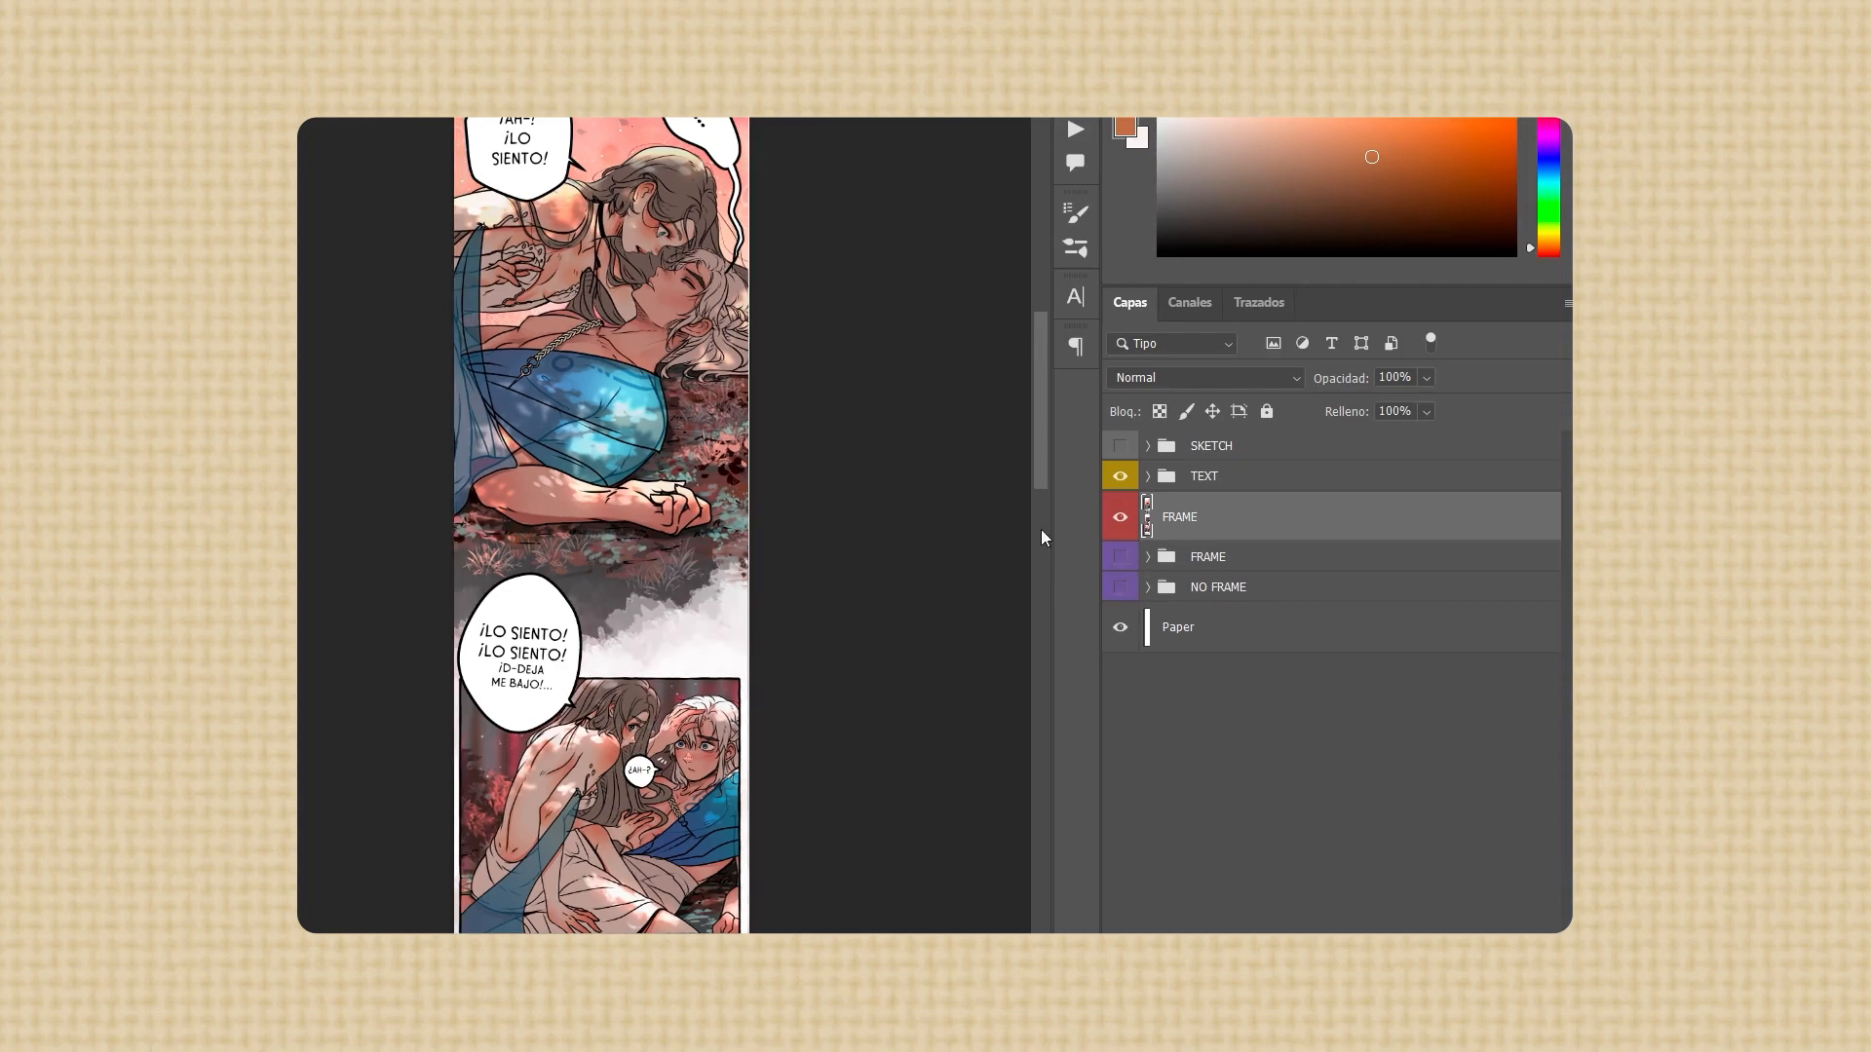
click(1118, 520)
click(1119, 519)
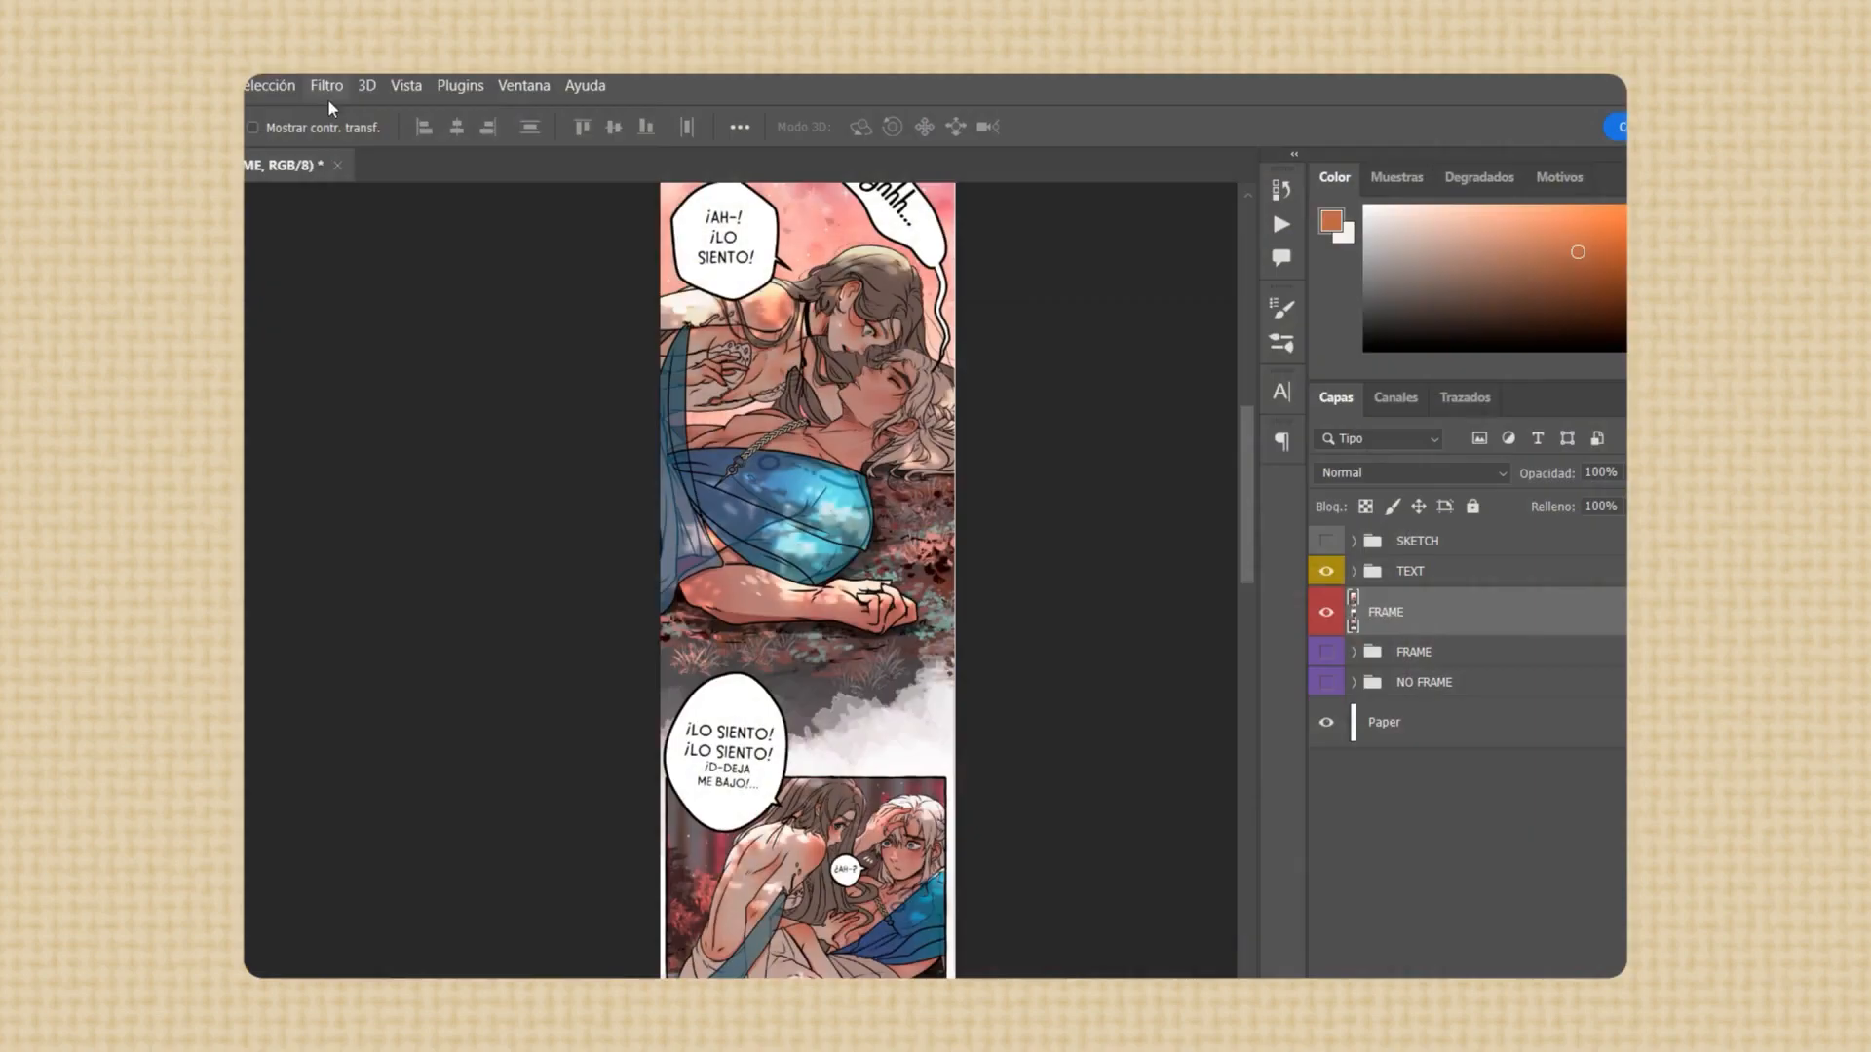
Apply the Add Noise filter to the merged FRAME layer with uniform, monochromatic noise
click(326, 85)
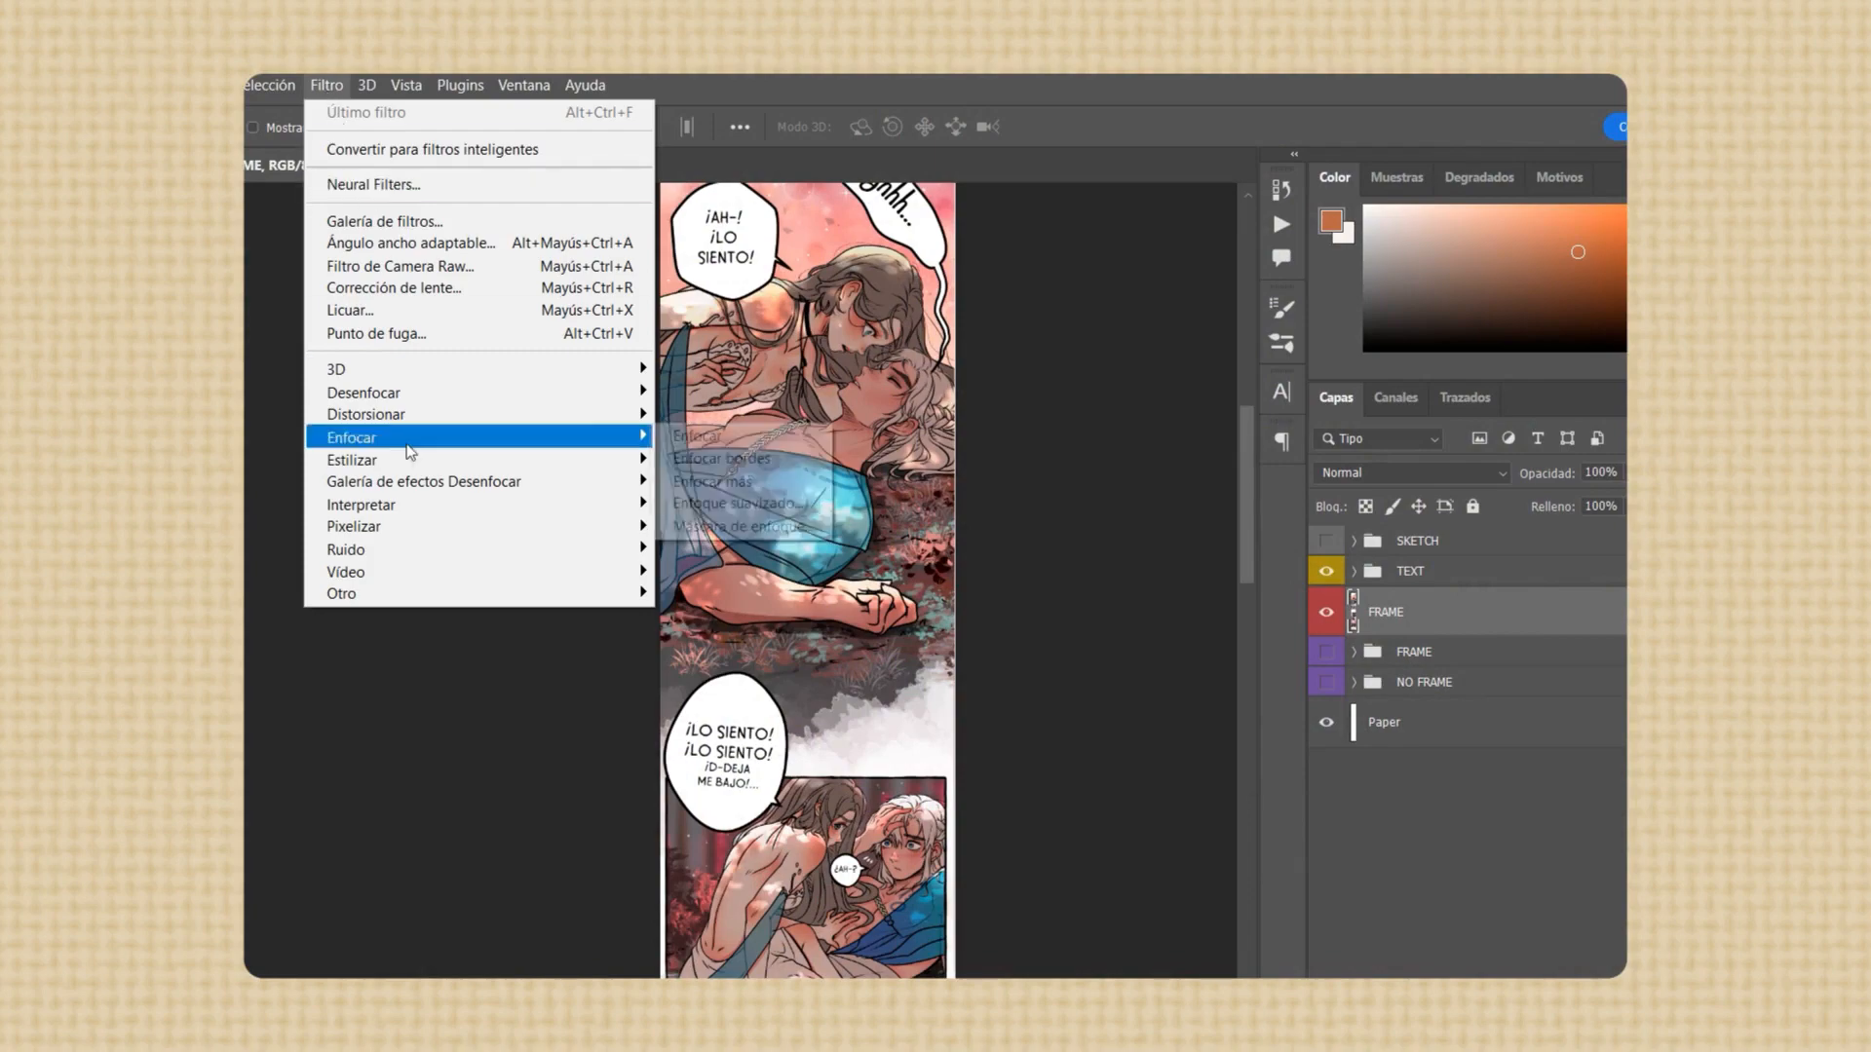
mouse_move(426, 560)
click(717, 548)
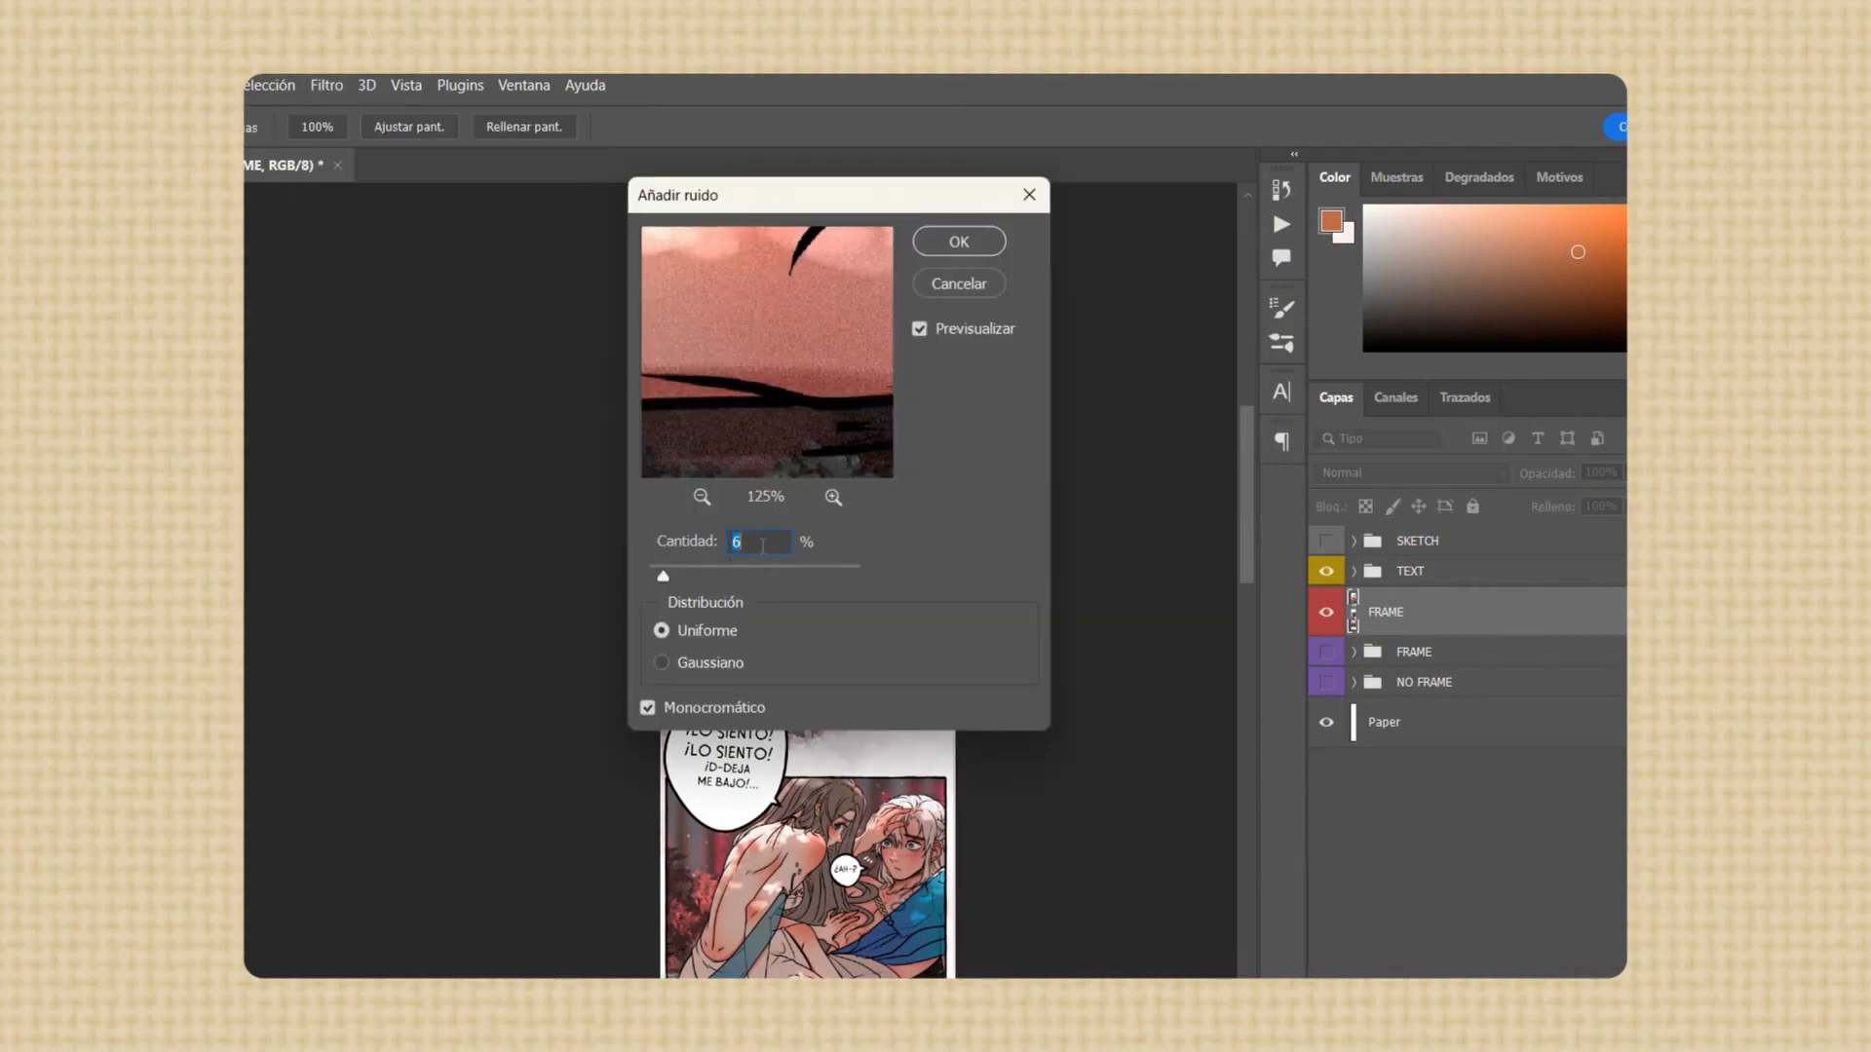
click(959, 240)
click(327, 85)
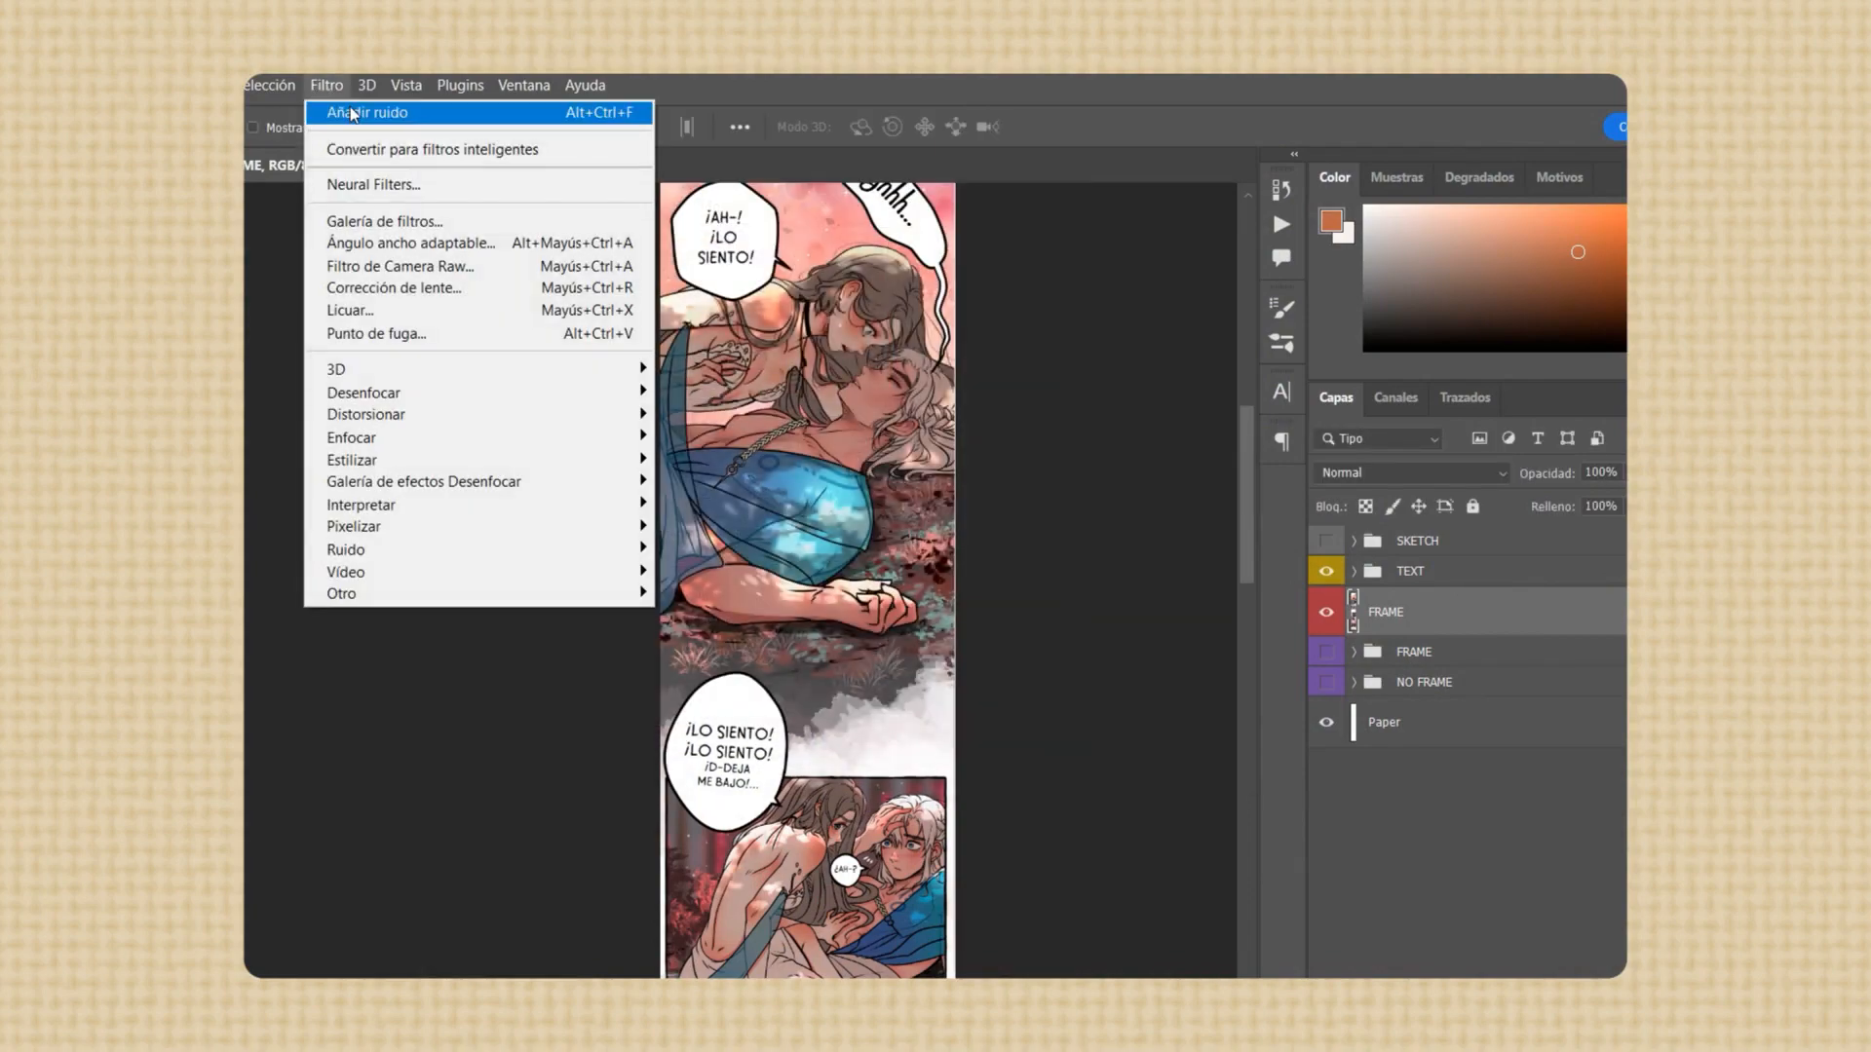
click(399, 112)
Apply 3% monochromatic noise to the merged layer, comparing the uniform and Gaussian distributions on the characters' faces
key(ctrl+plus)
key(ctrl+plus)
key(ctrl+plus)
drag(856, 529, 517, 935)
drag(954, 439, 987, 331)
click(327, 85)
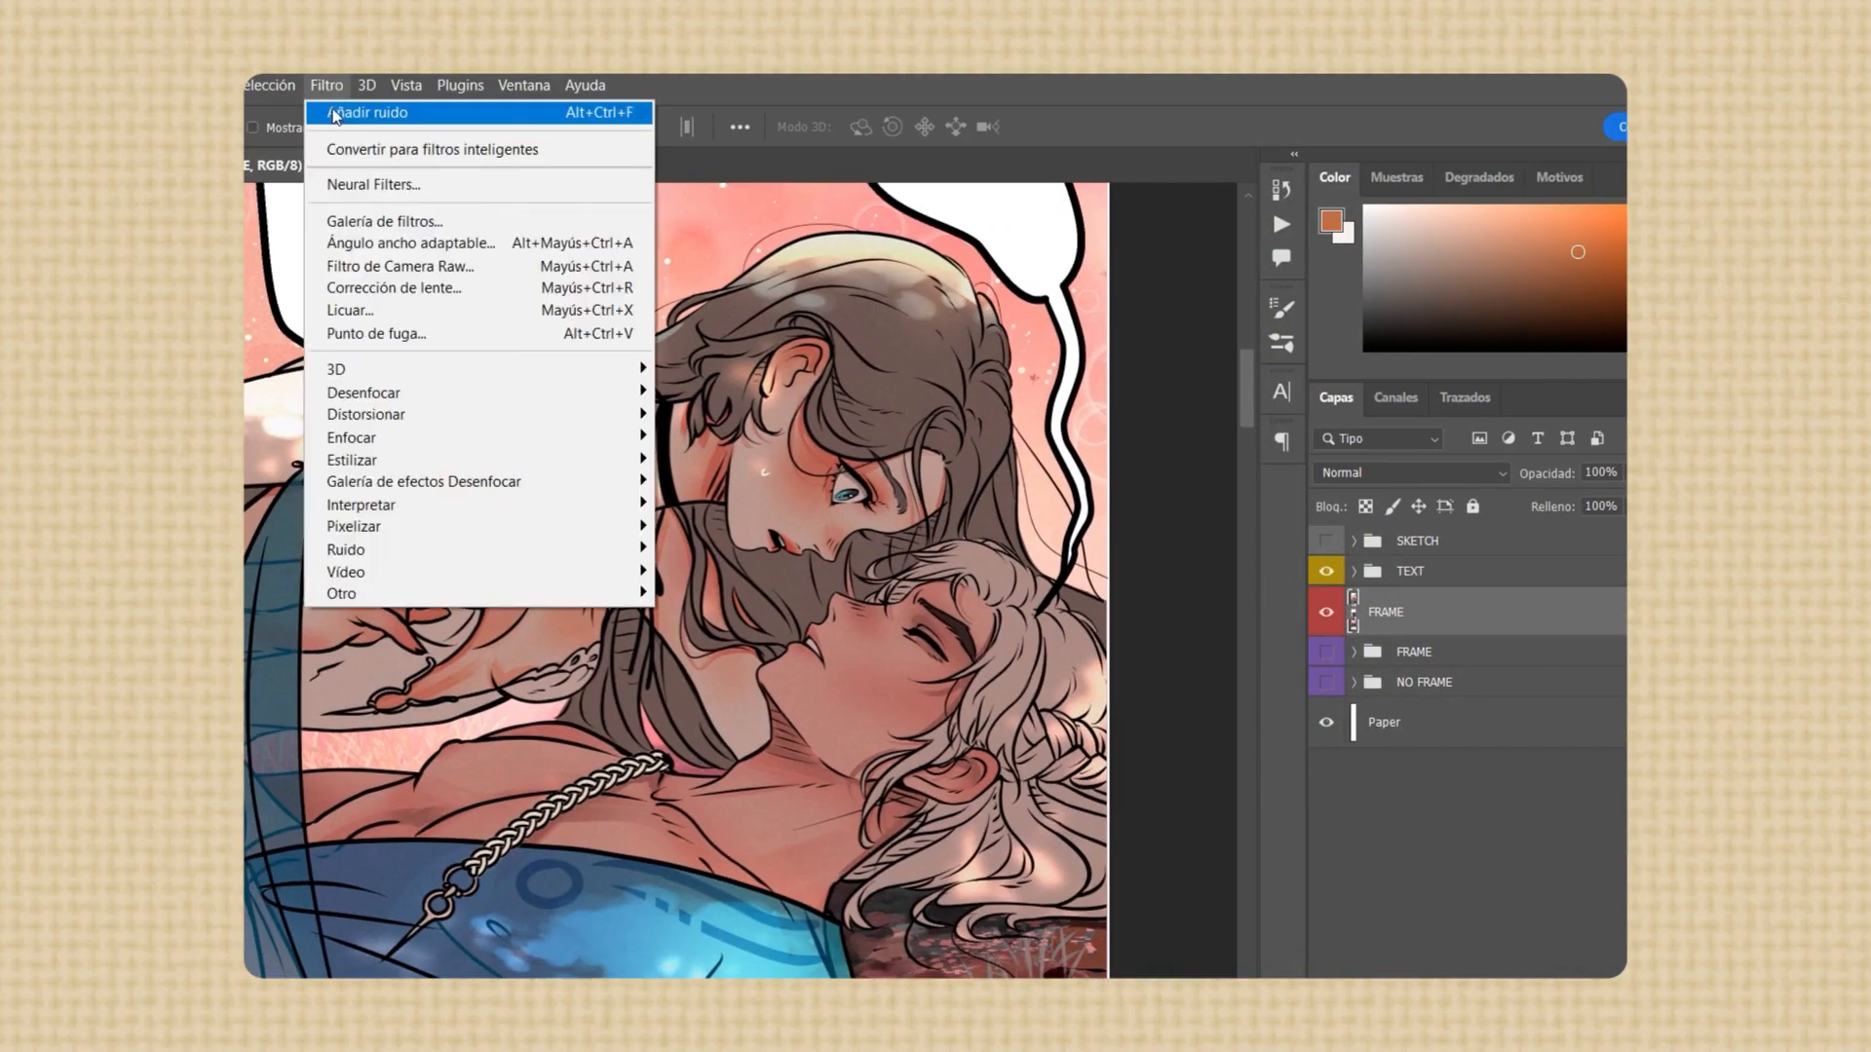
mouse_move(380, 535)
click(730, 539)
click(700, 663)
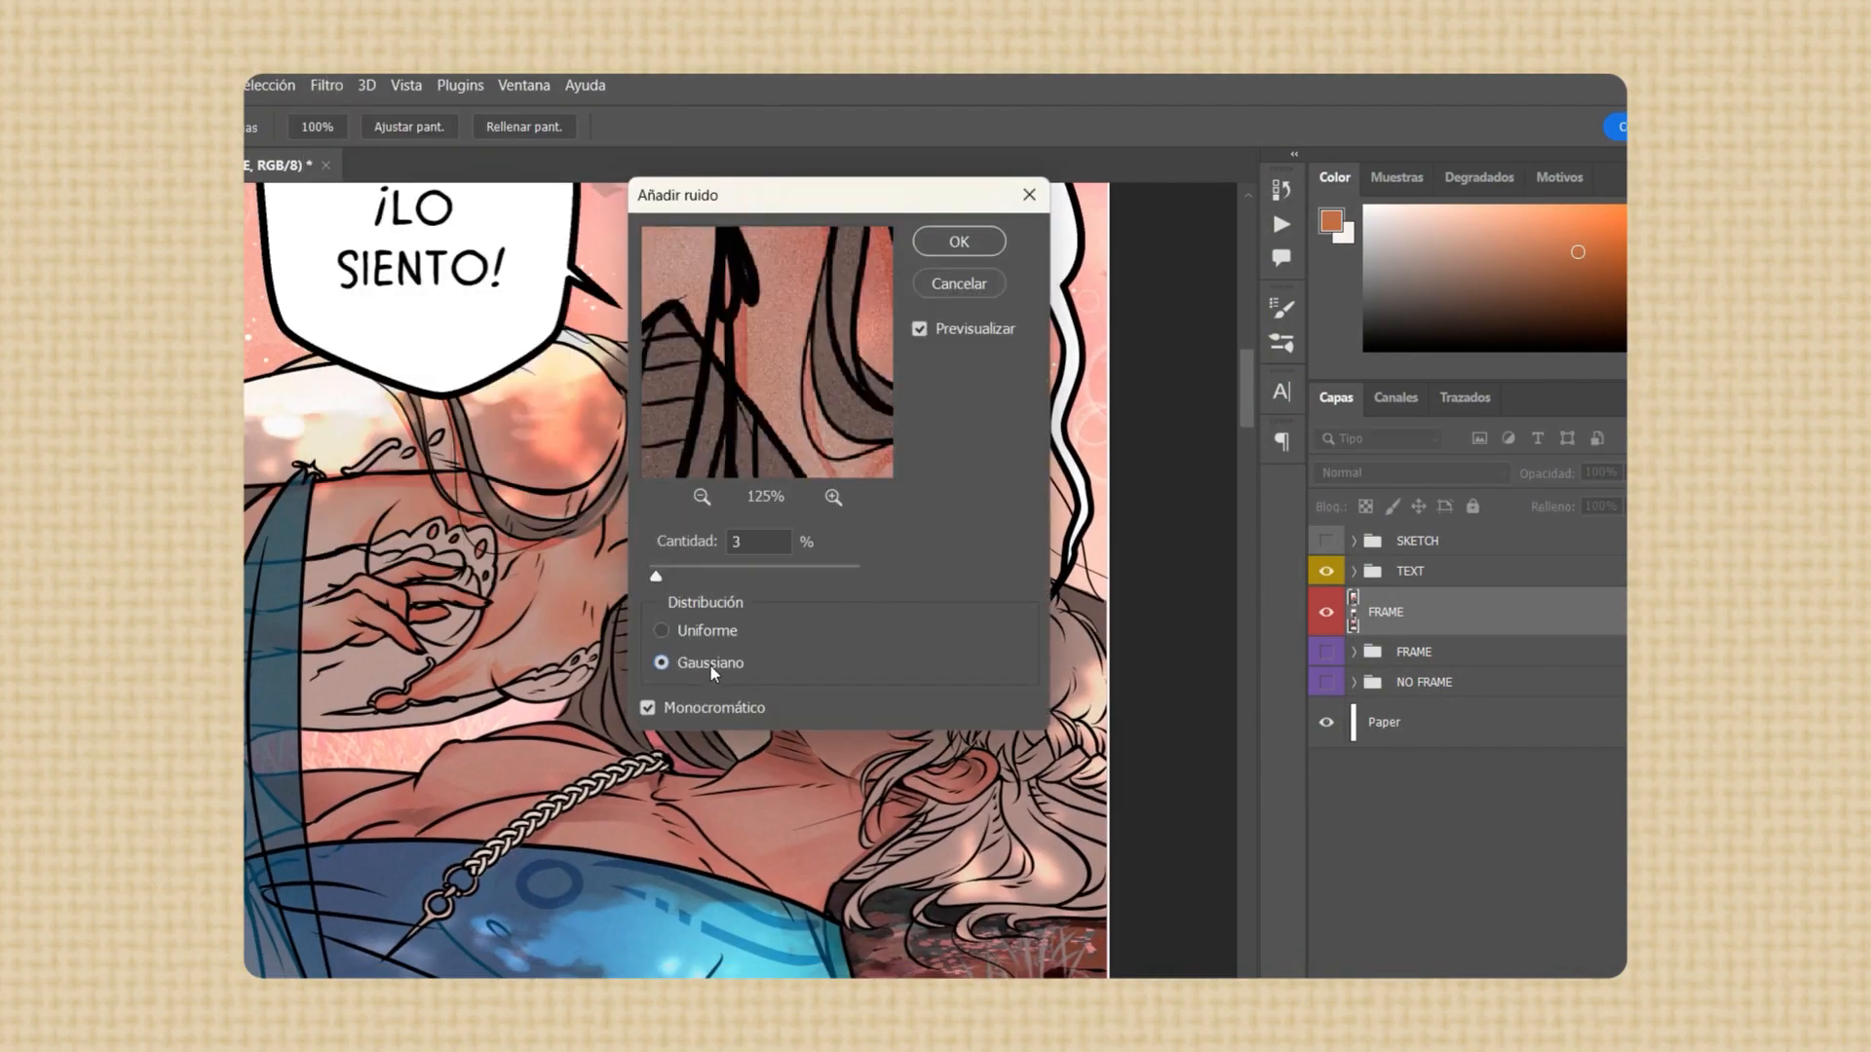
click(718, 635)
drag(775, 317, 433, 610)
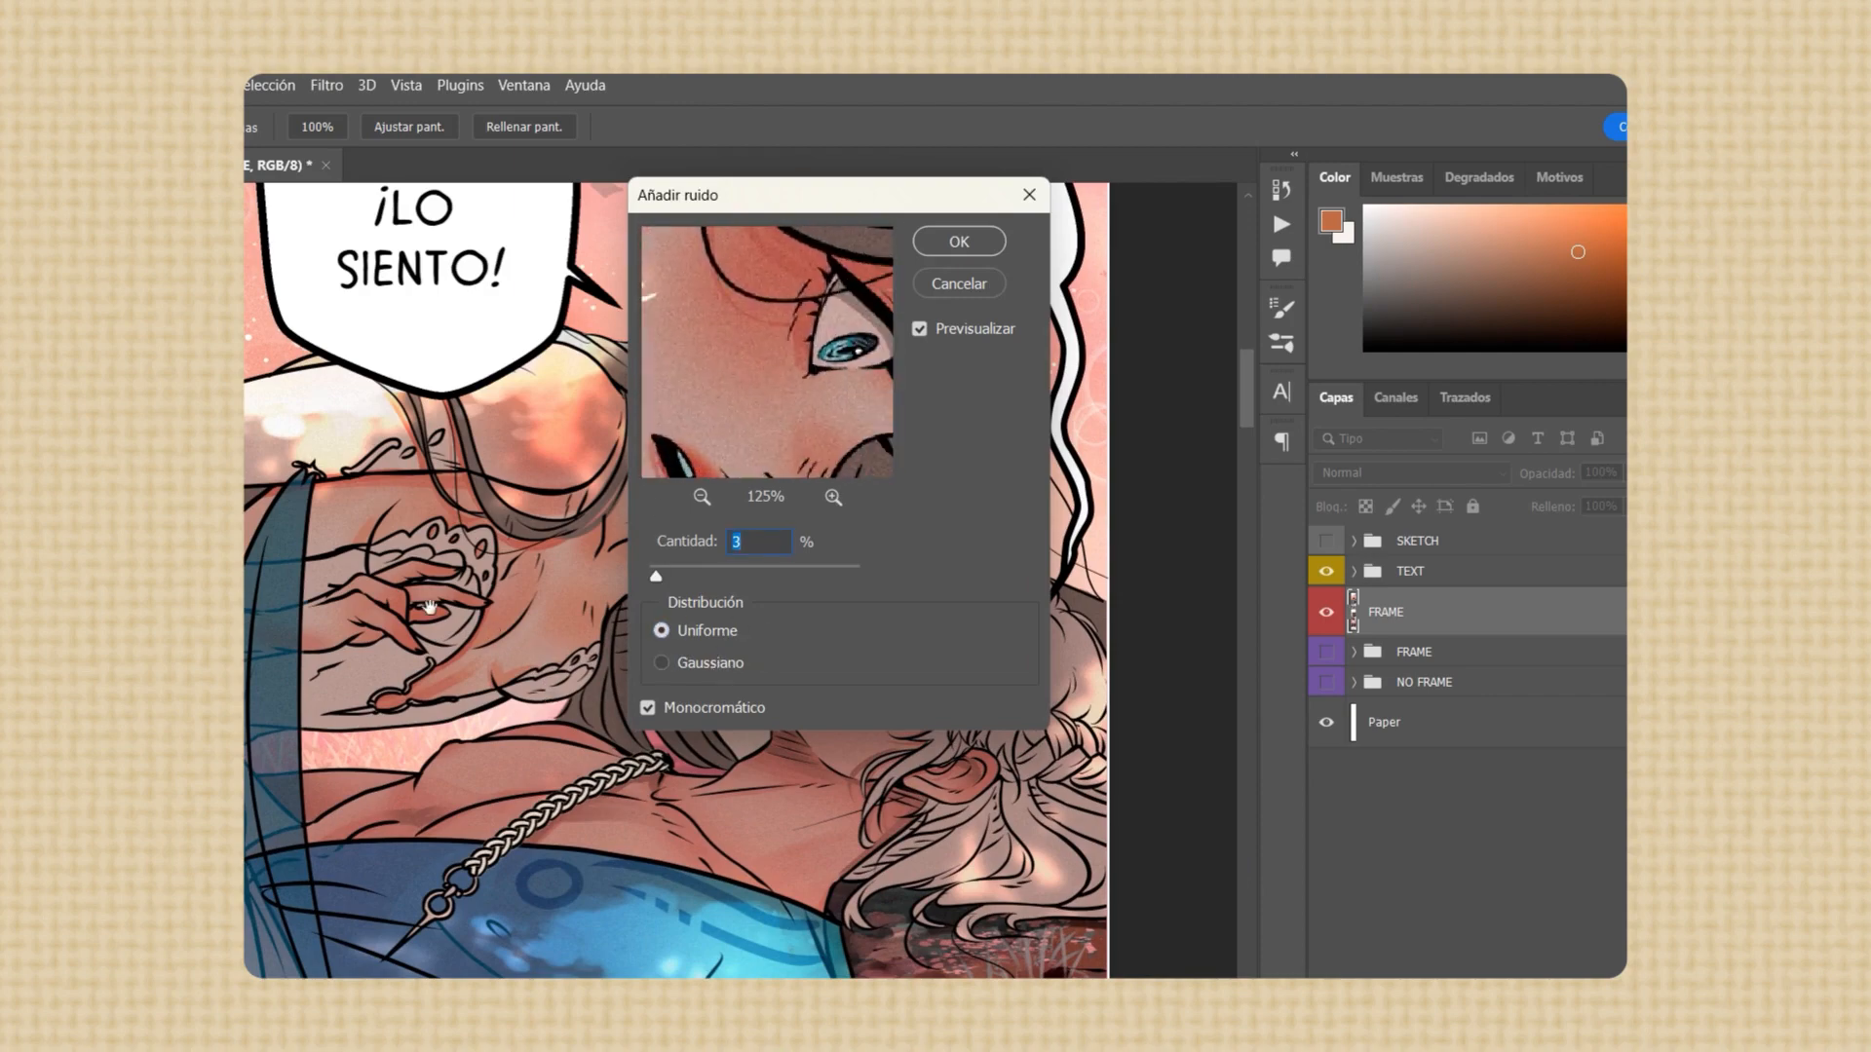
click(705, 668)
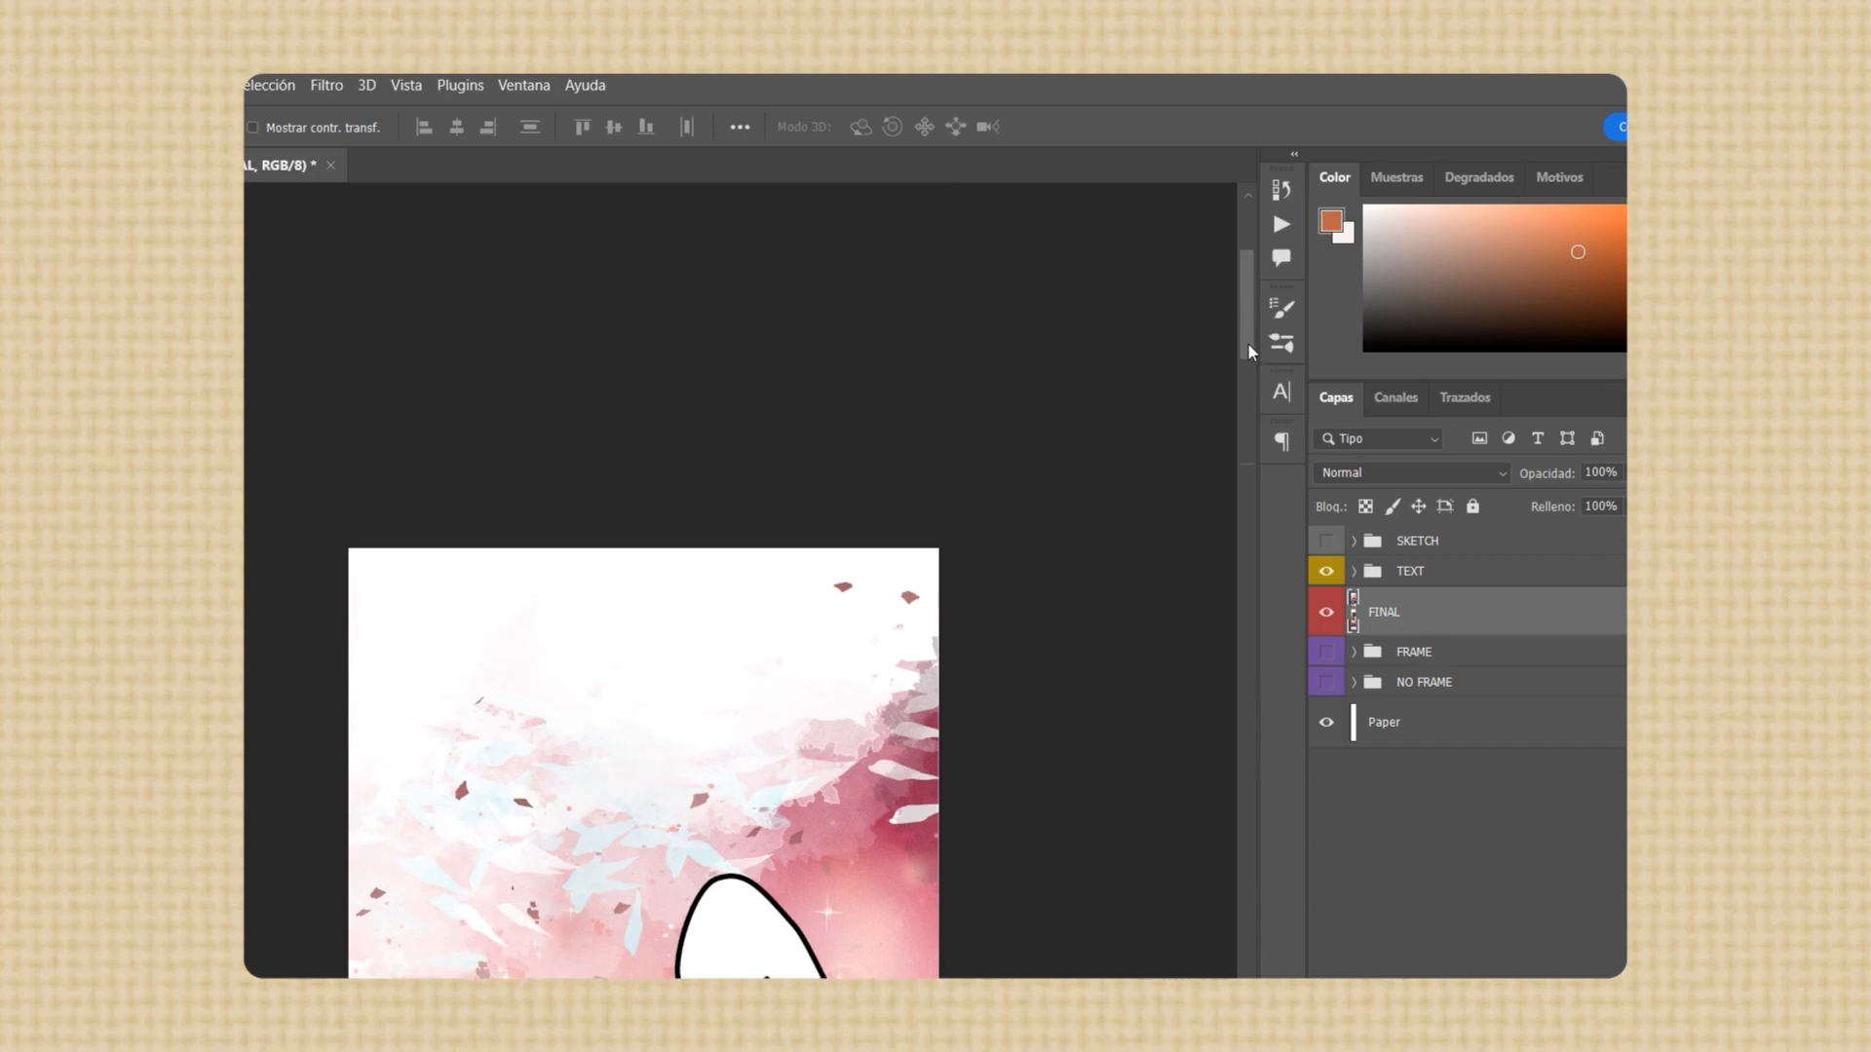
Set the foreground color to white and activate the Brush tool for retouching the page's upper edge on the FINAL layer
drag(1252, 351, 1251, 369)
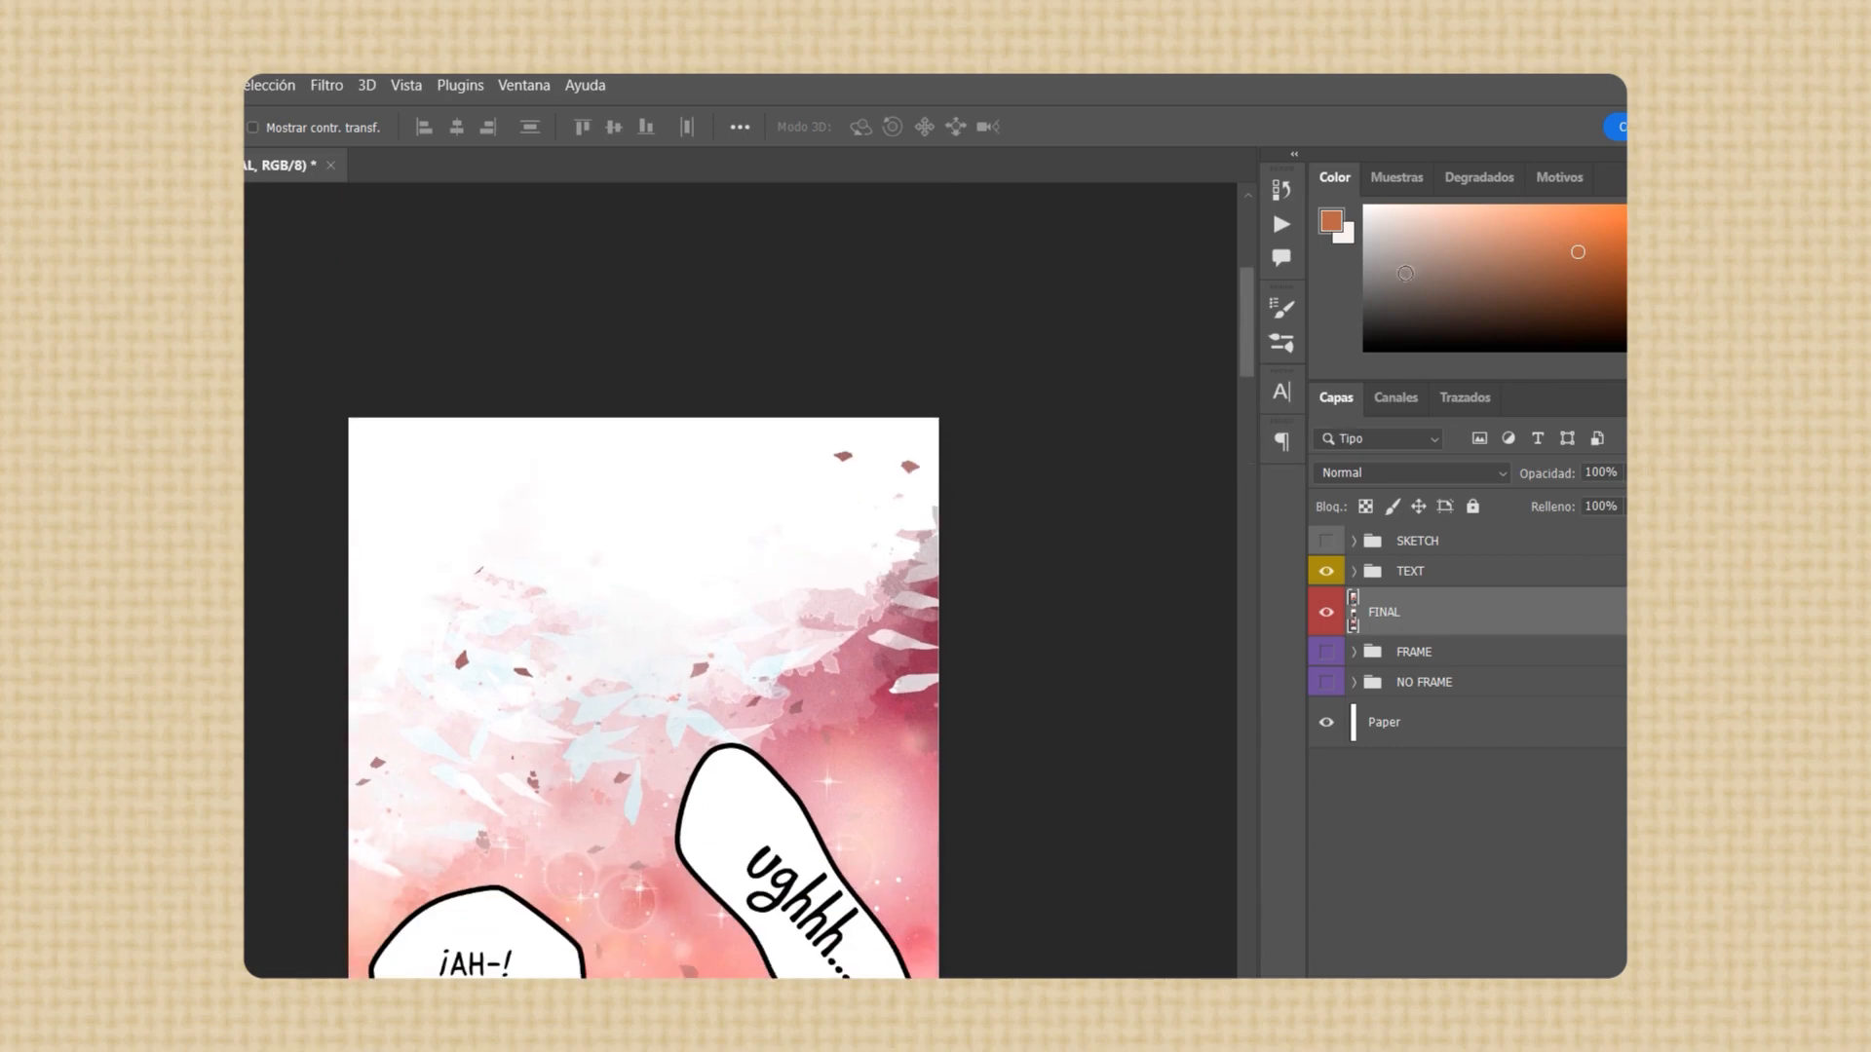
key(ctrl+plus)
key(ctrl+plus)
key(ctrl+plus)
scroll(659, 419, up, 3)
key(x)
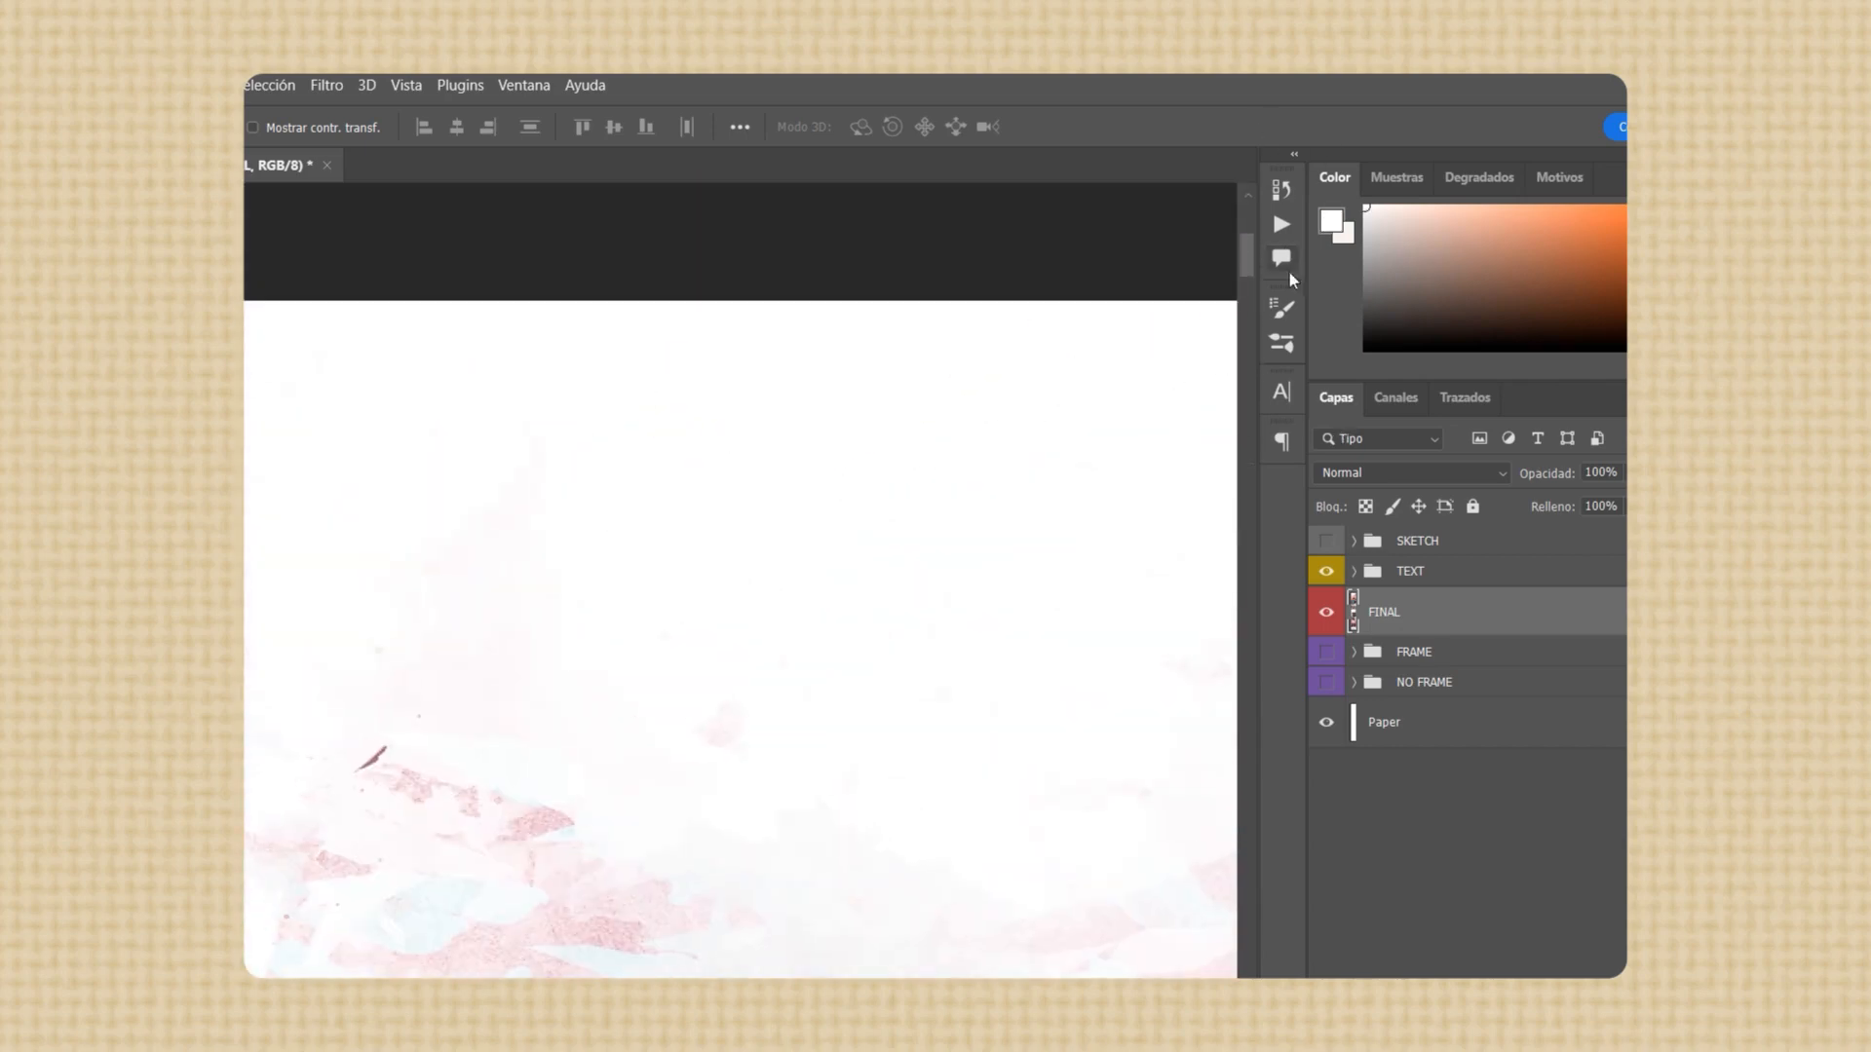
click(1282, 343)
key(b)
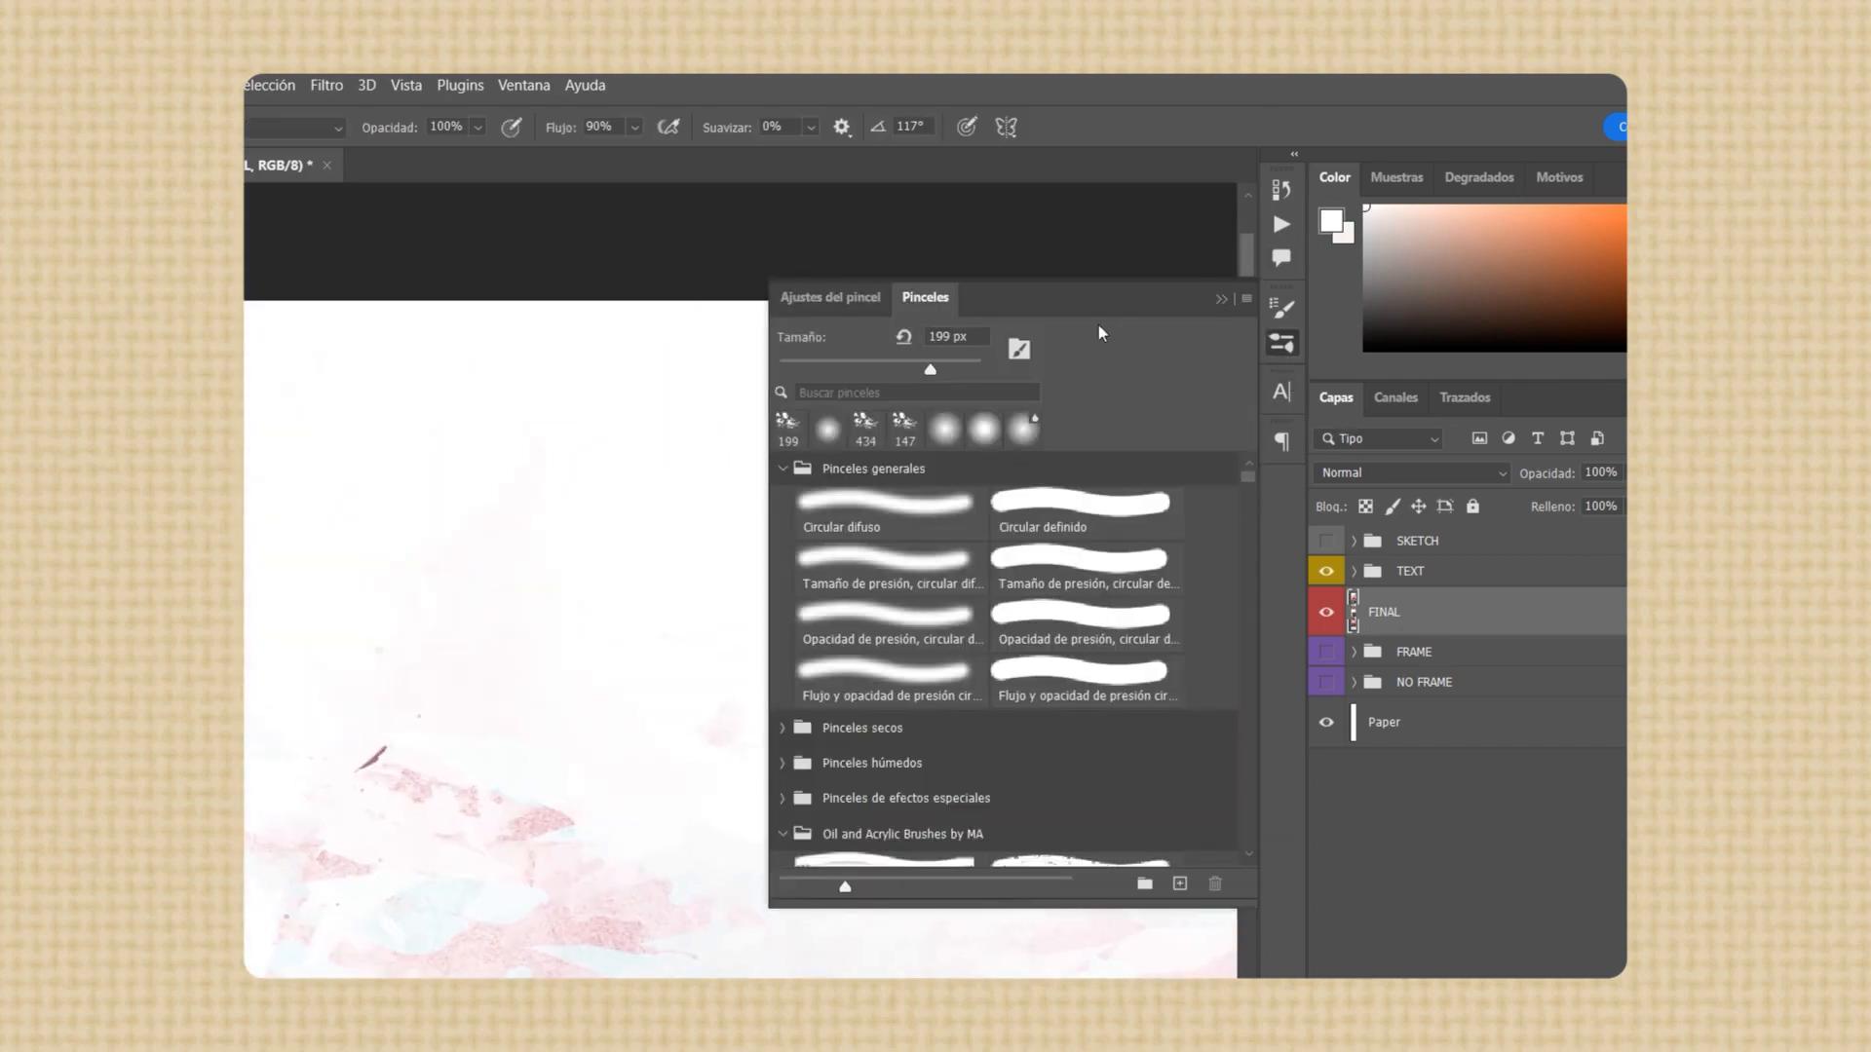
Try a white brush stroke over the faded petals near the page's upper edge, and undo it
click(1221, 300)
key(ctrl+minus)
key(ctrl+minus)
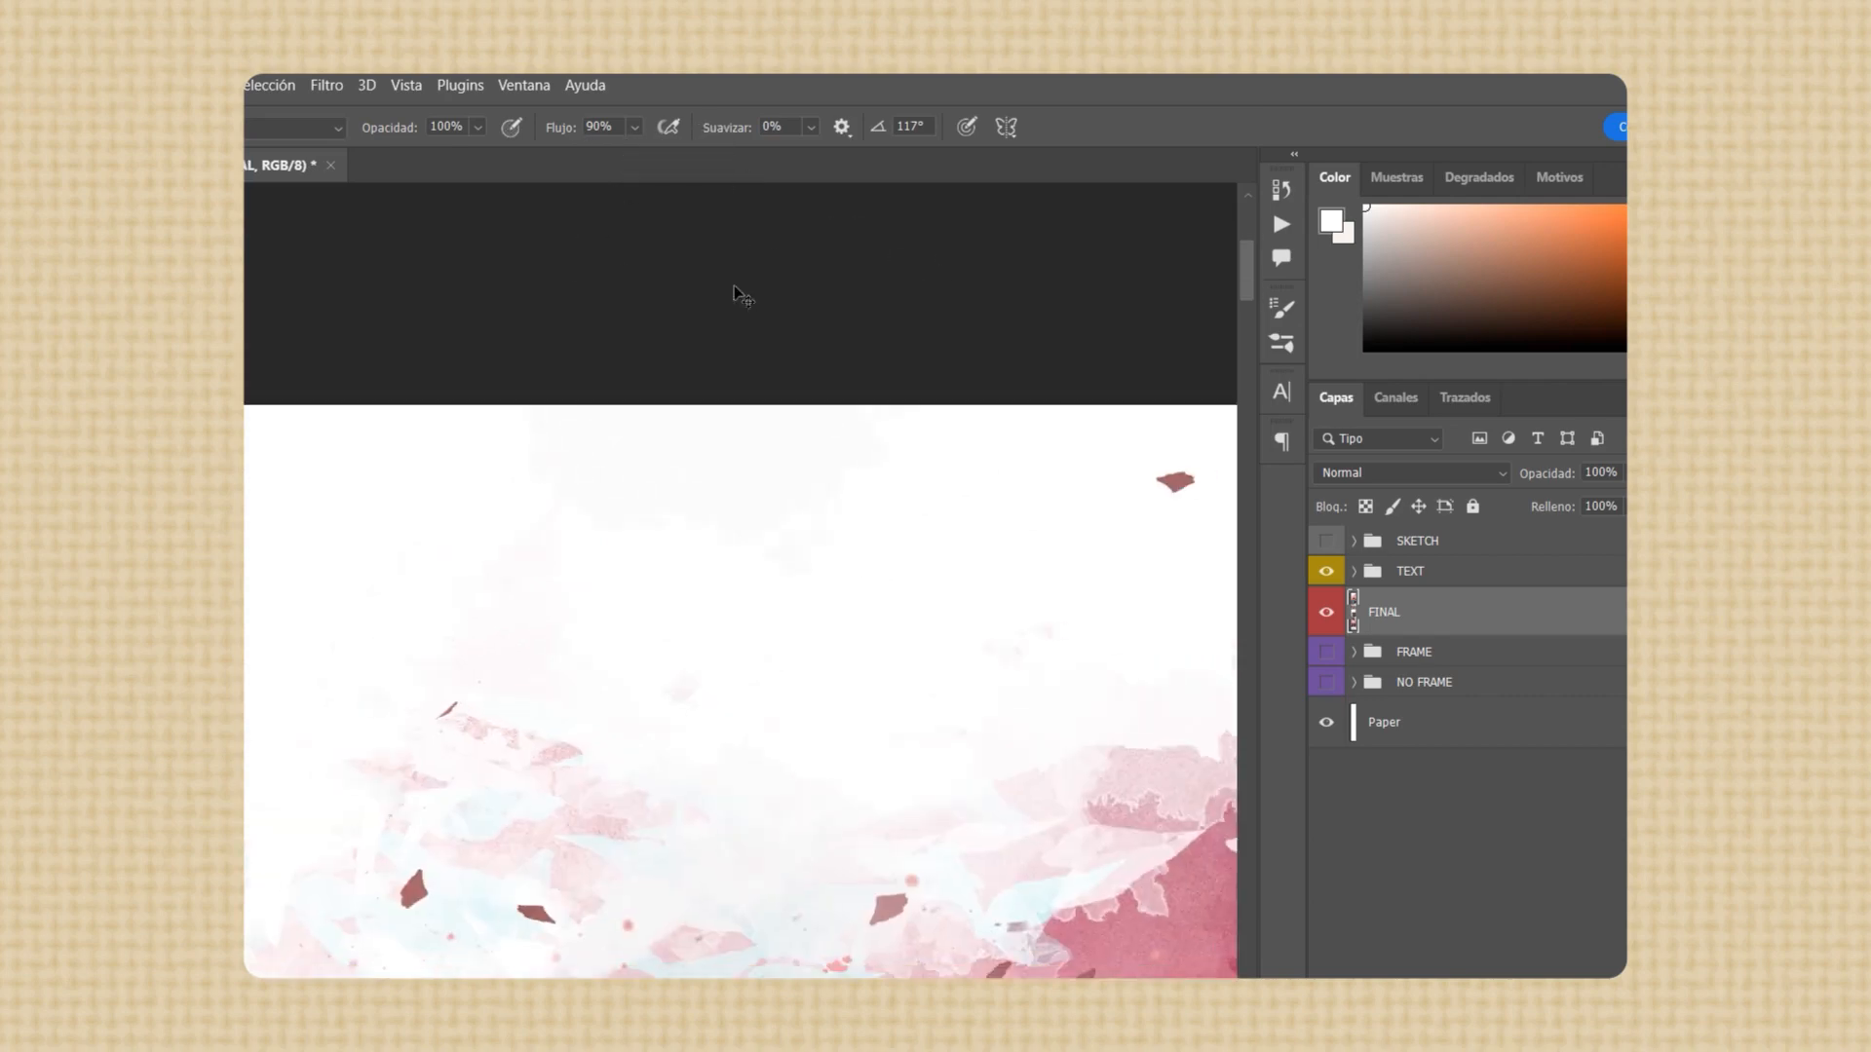
mouse_move(974, 760)
mouse_down()
mouse_move(1024, 751)
mouse_move(990, 711)
mouse_move(1023, 610)
mouse_move(1043, 682)
mouse_move(698, 597)
mouse_move(897, 477)
mouse_up()
key(ctrl+z)
Paint white across the page's upper edge with MA Brush No. 1-3, and check the blank area at the page's end
click(1281, 343)
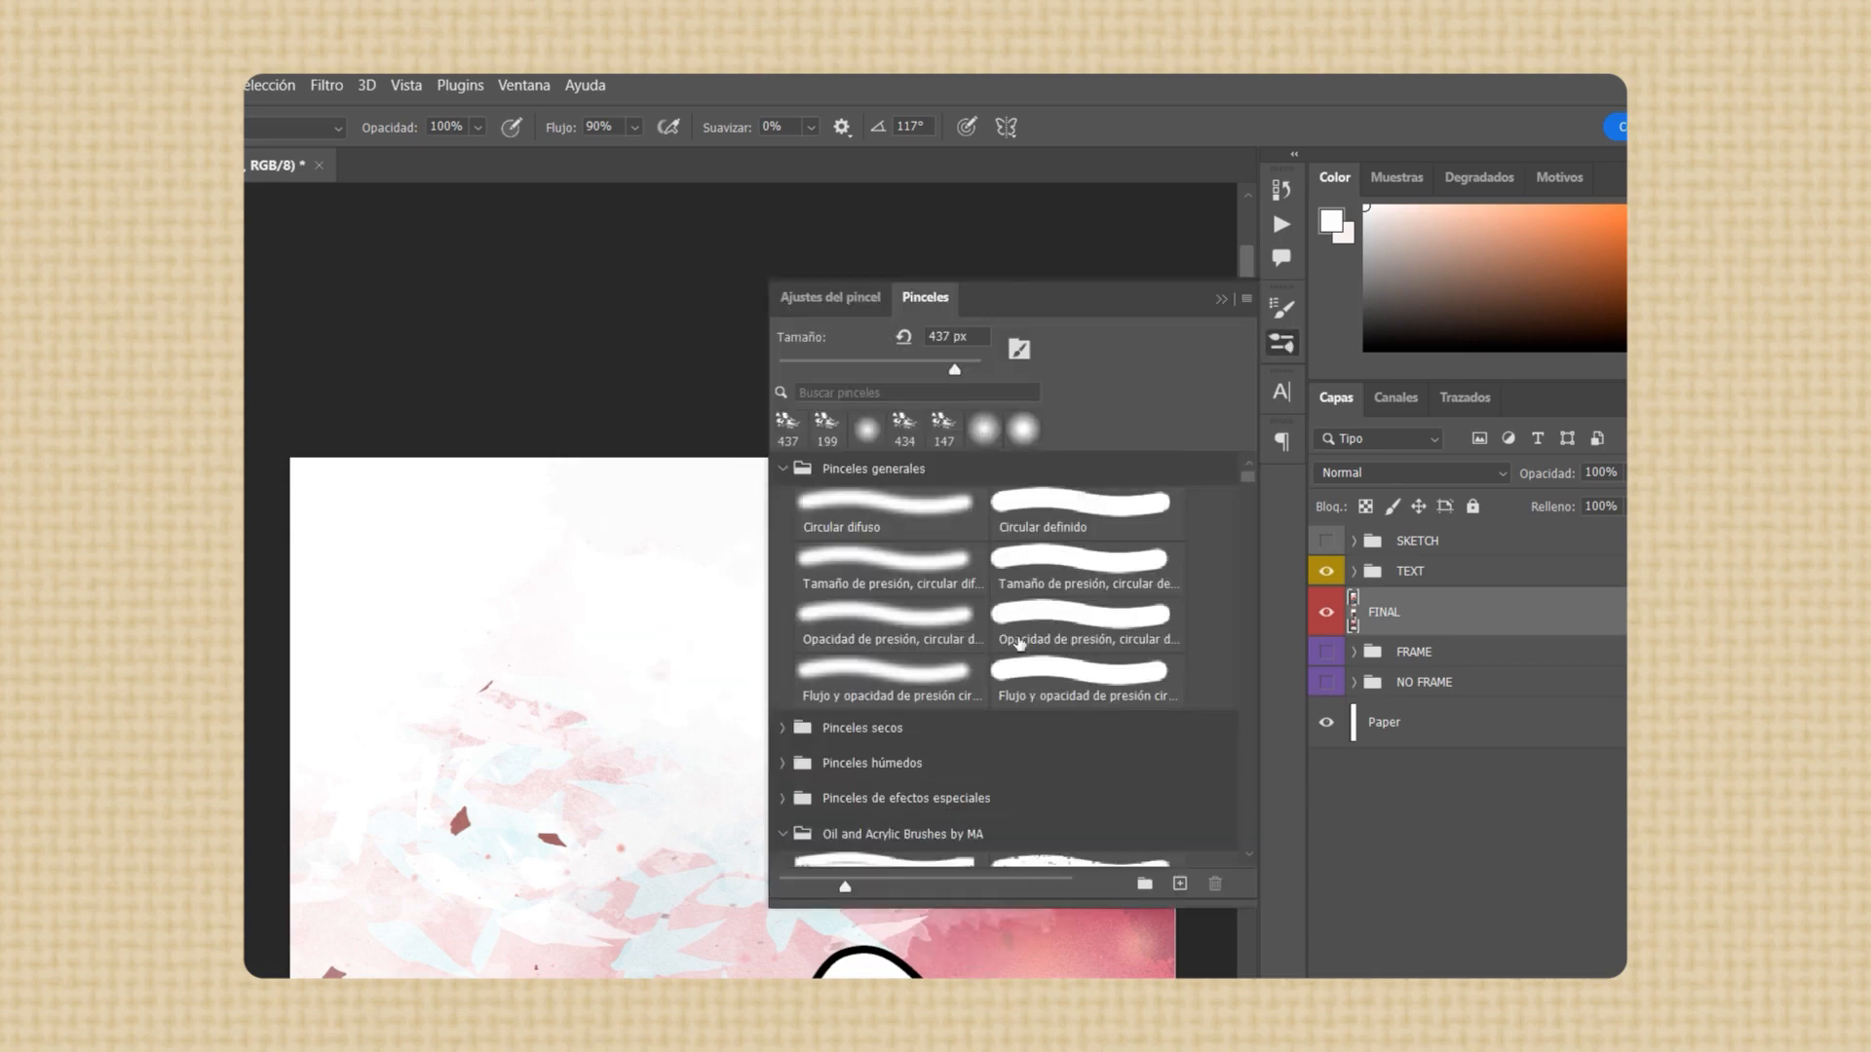
scroll(1020, 642, down, 3)
click(1038, 756)
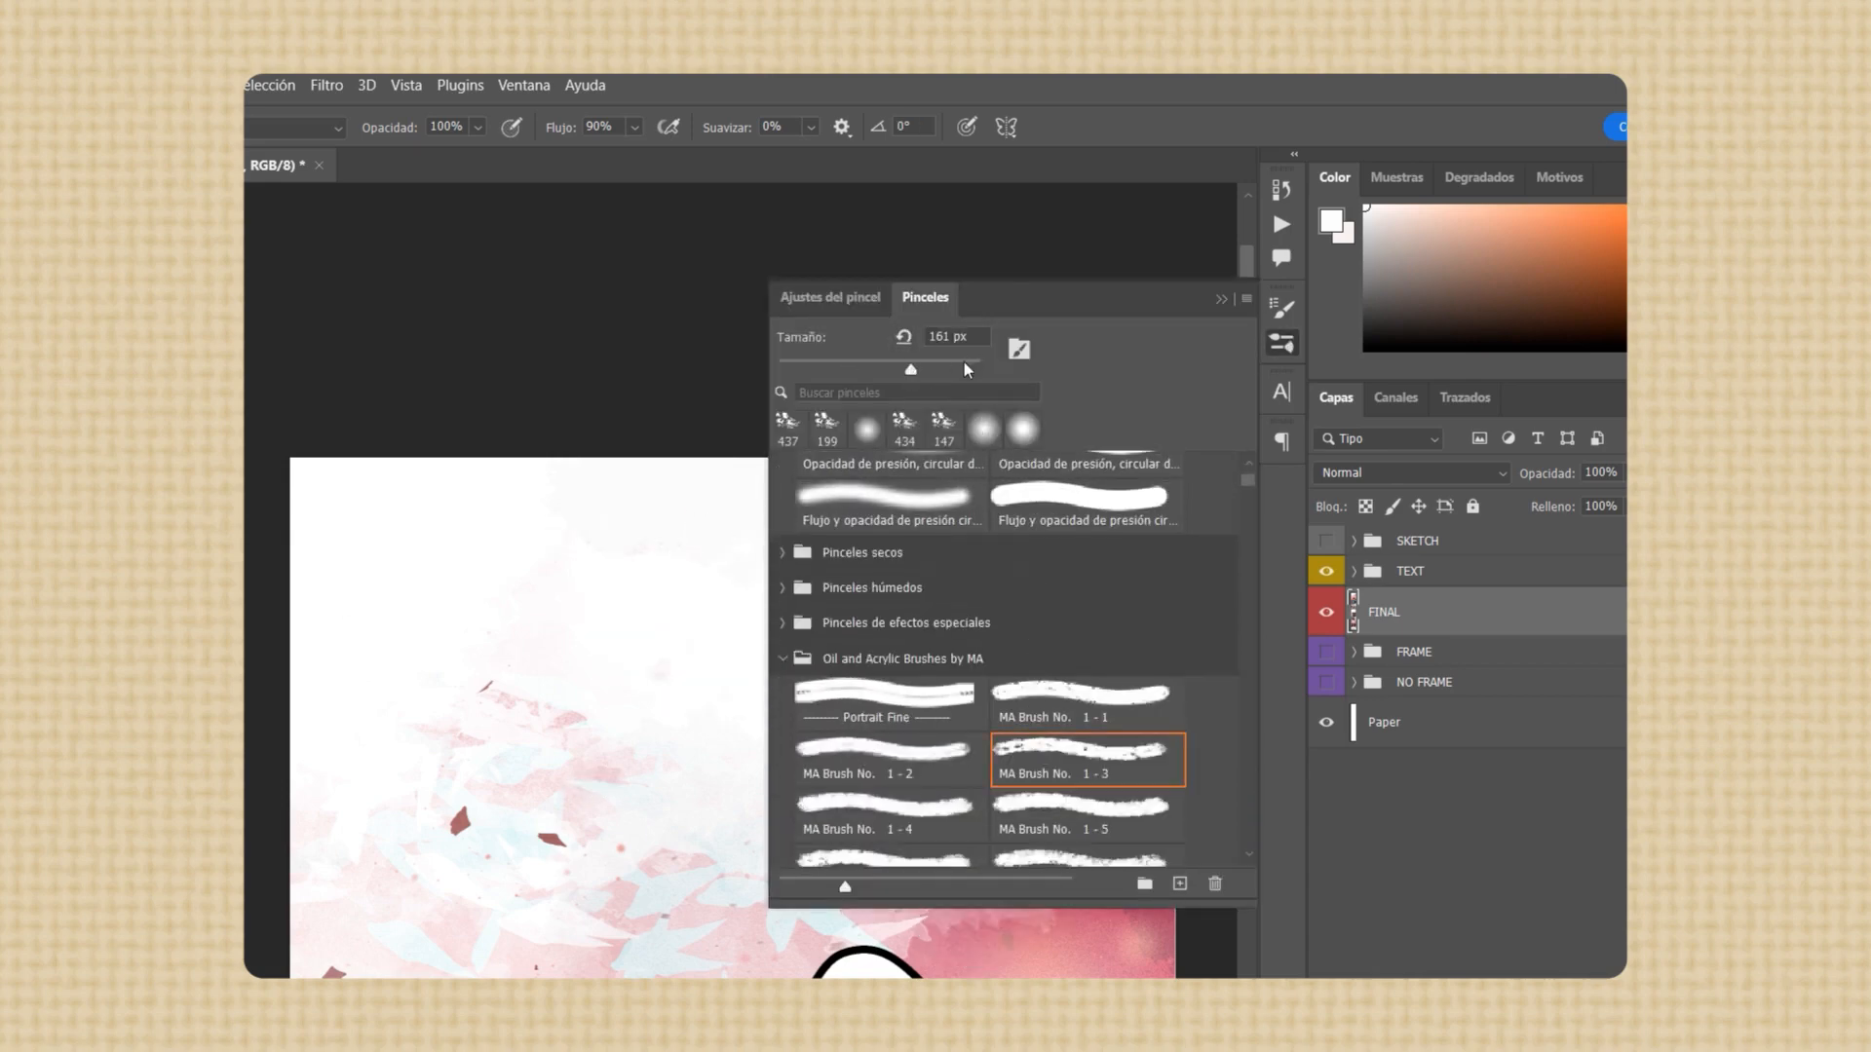
click(1220, 299)
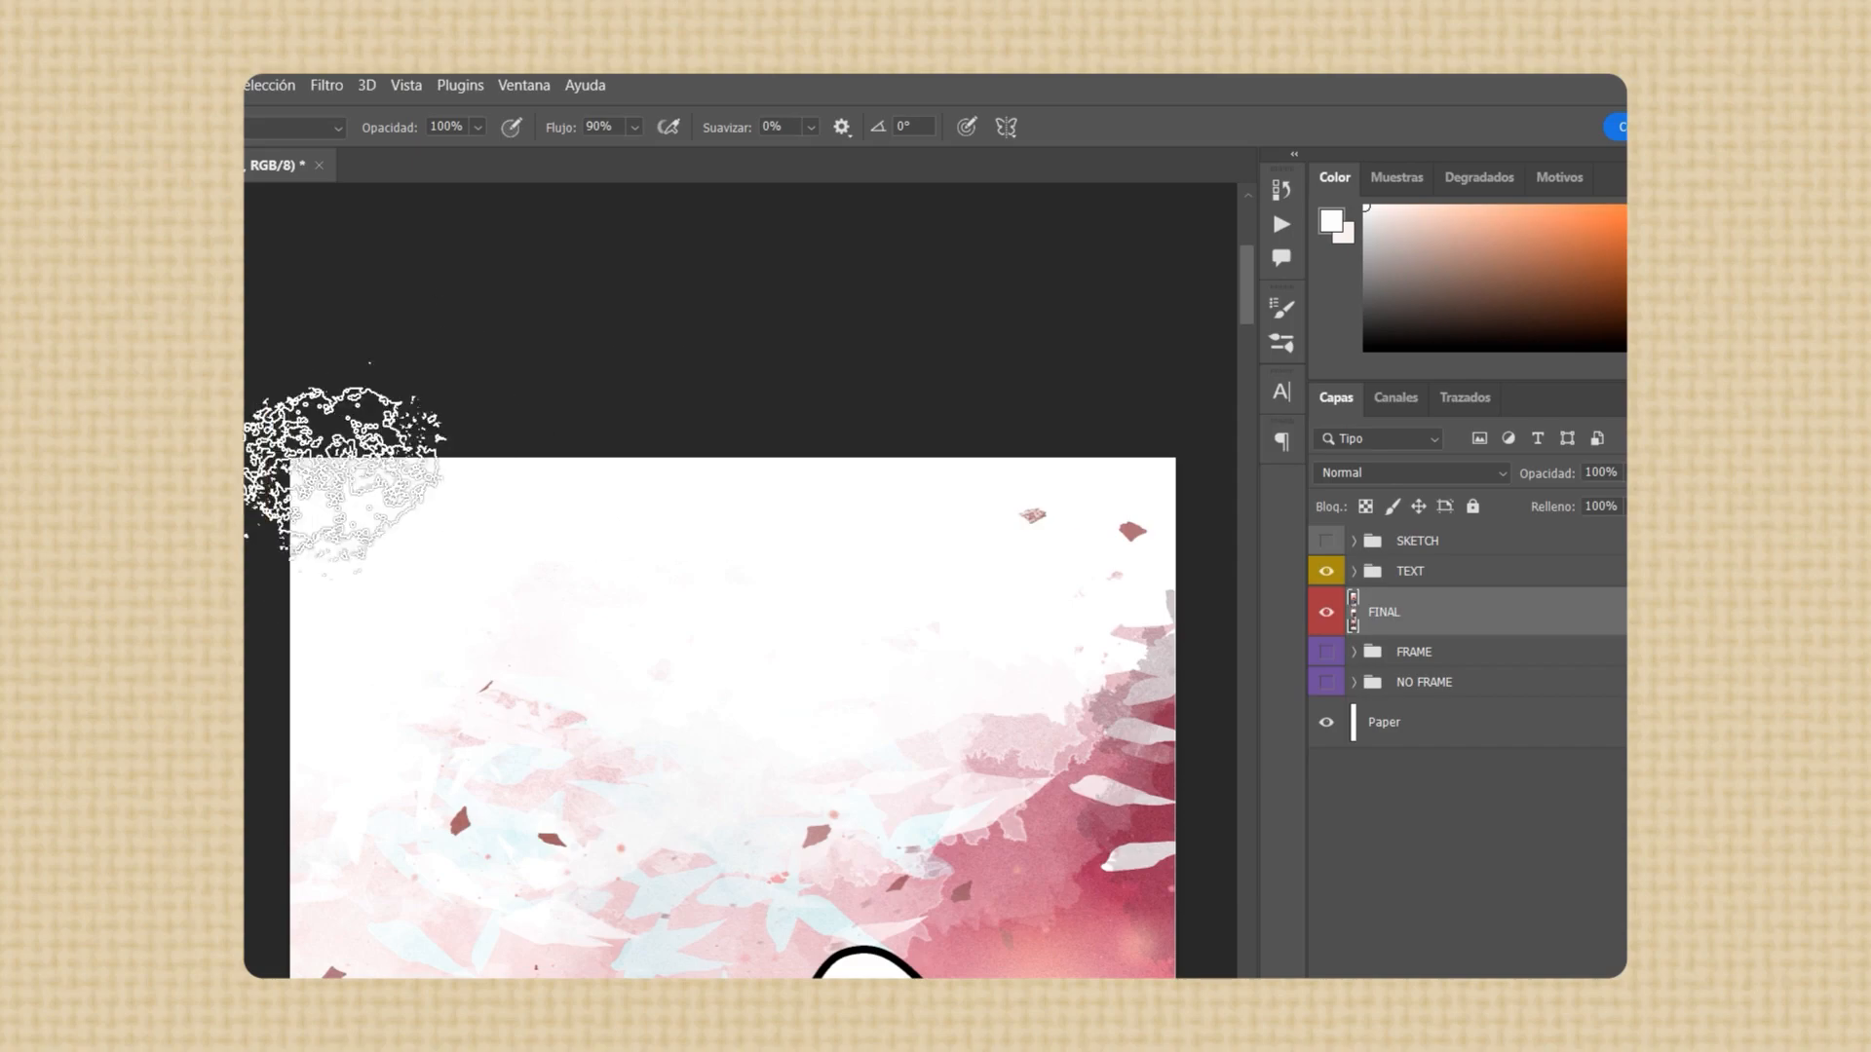
drag(346, 472, 1129, 397)
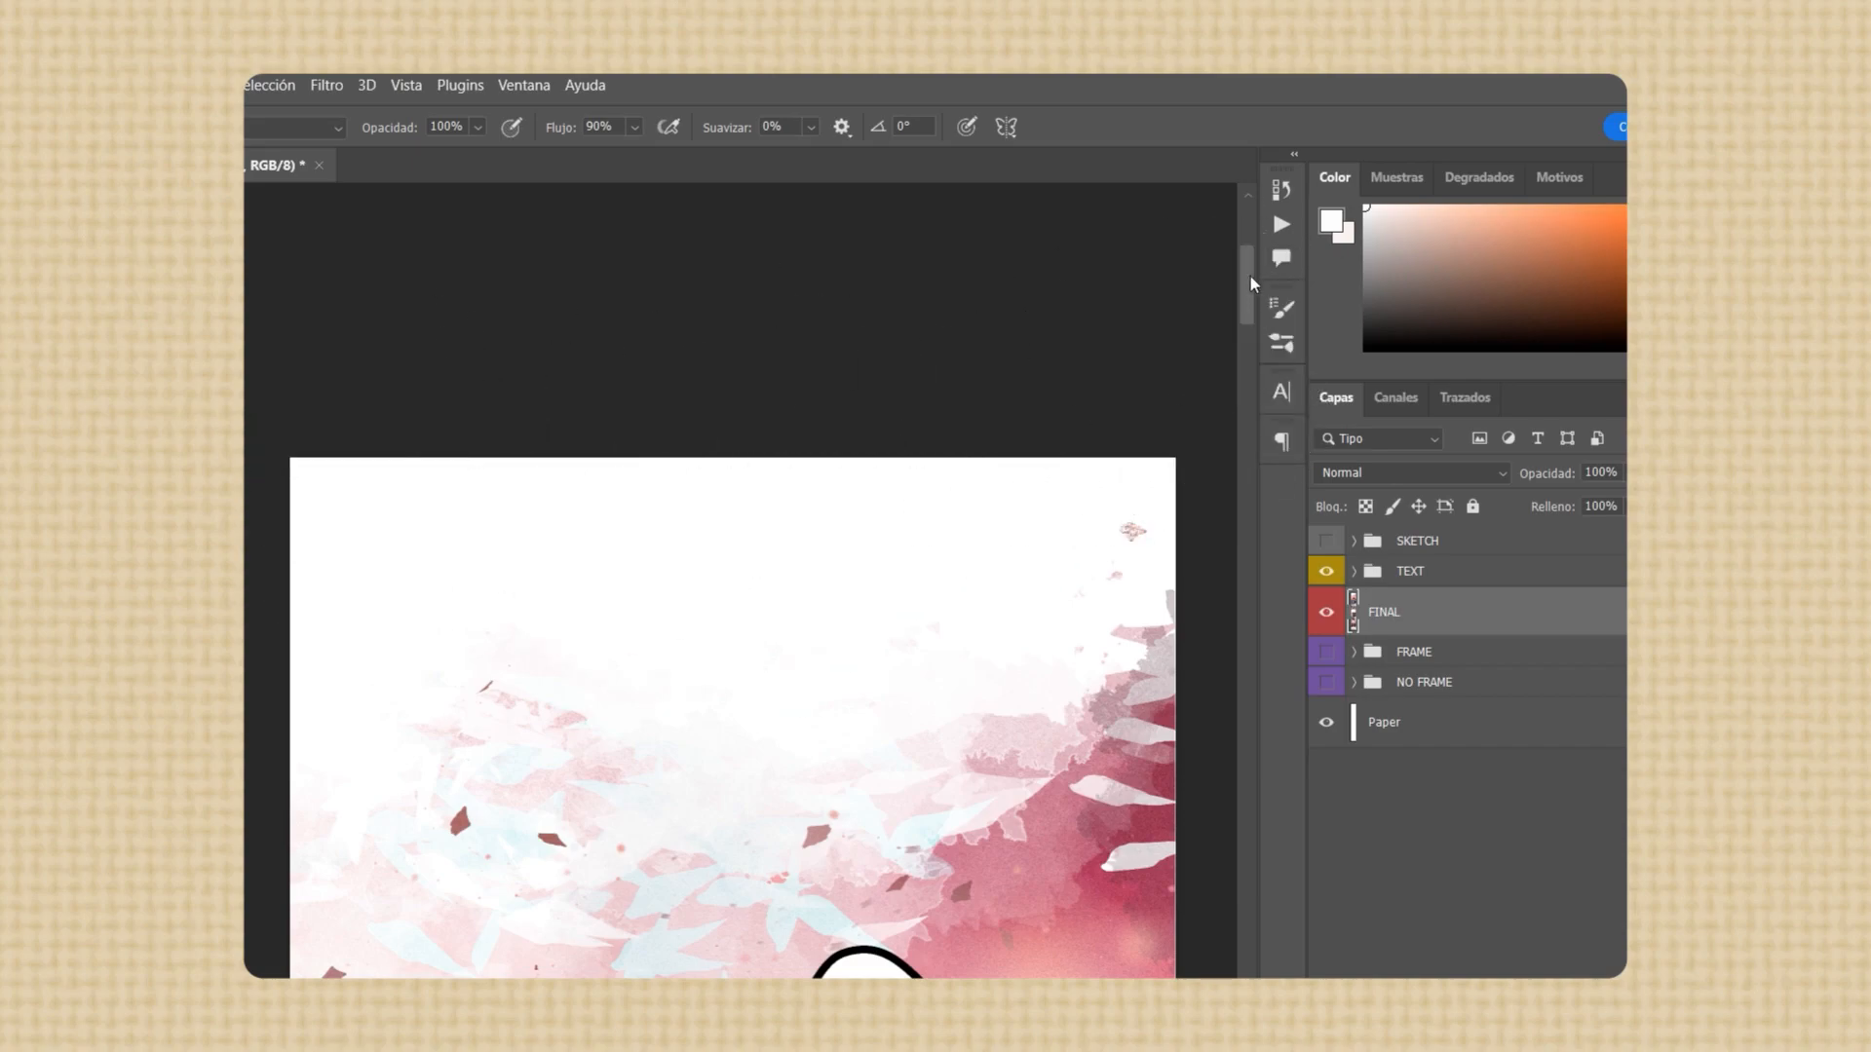
drag(1251, 283, 1377, 929)
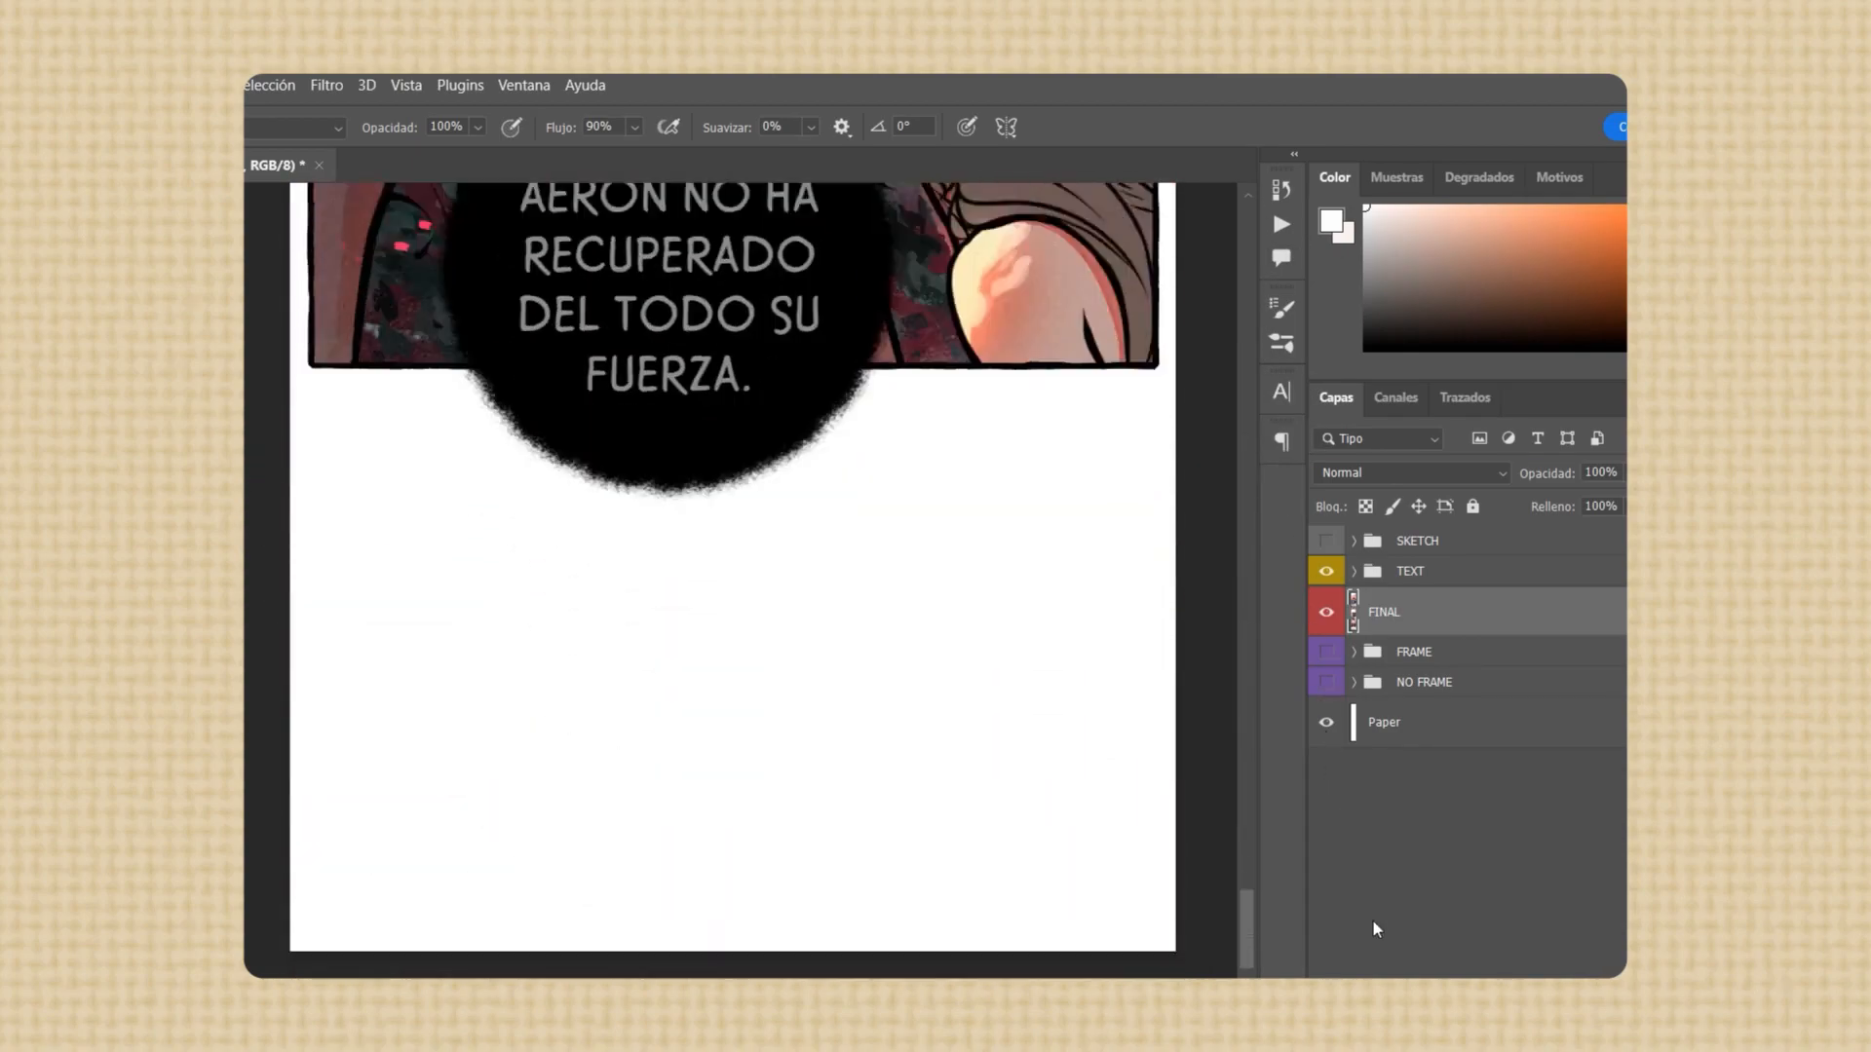
scroll(731, 682, down, 2)
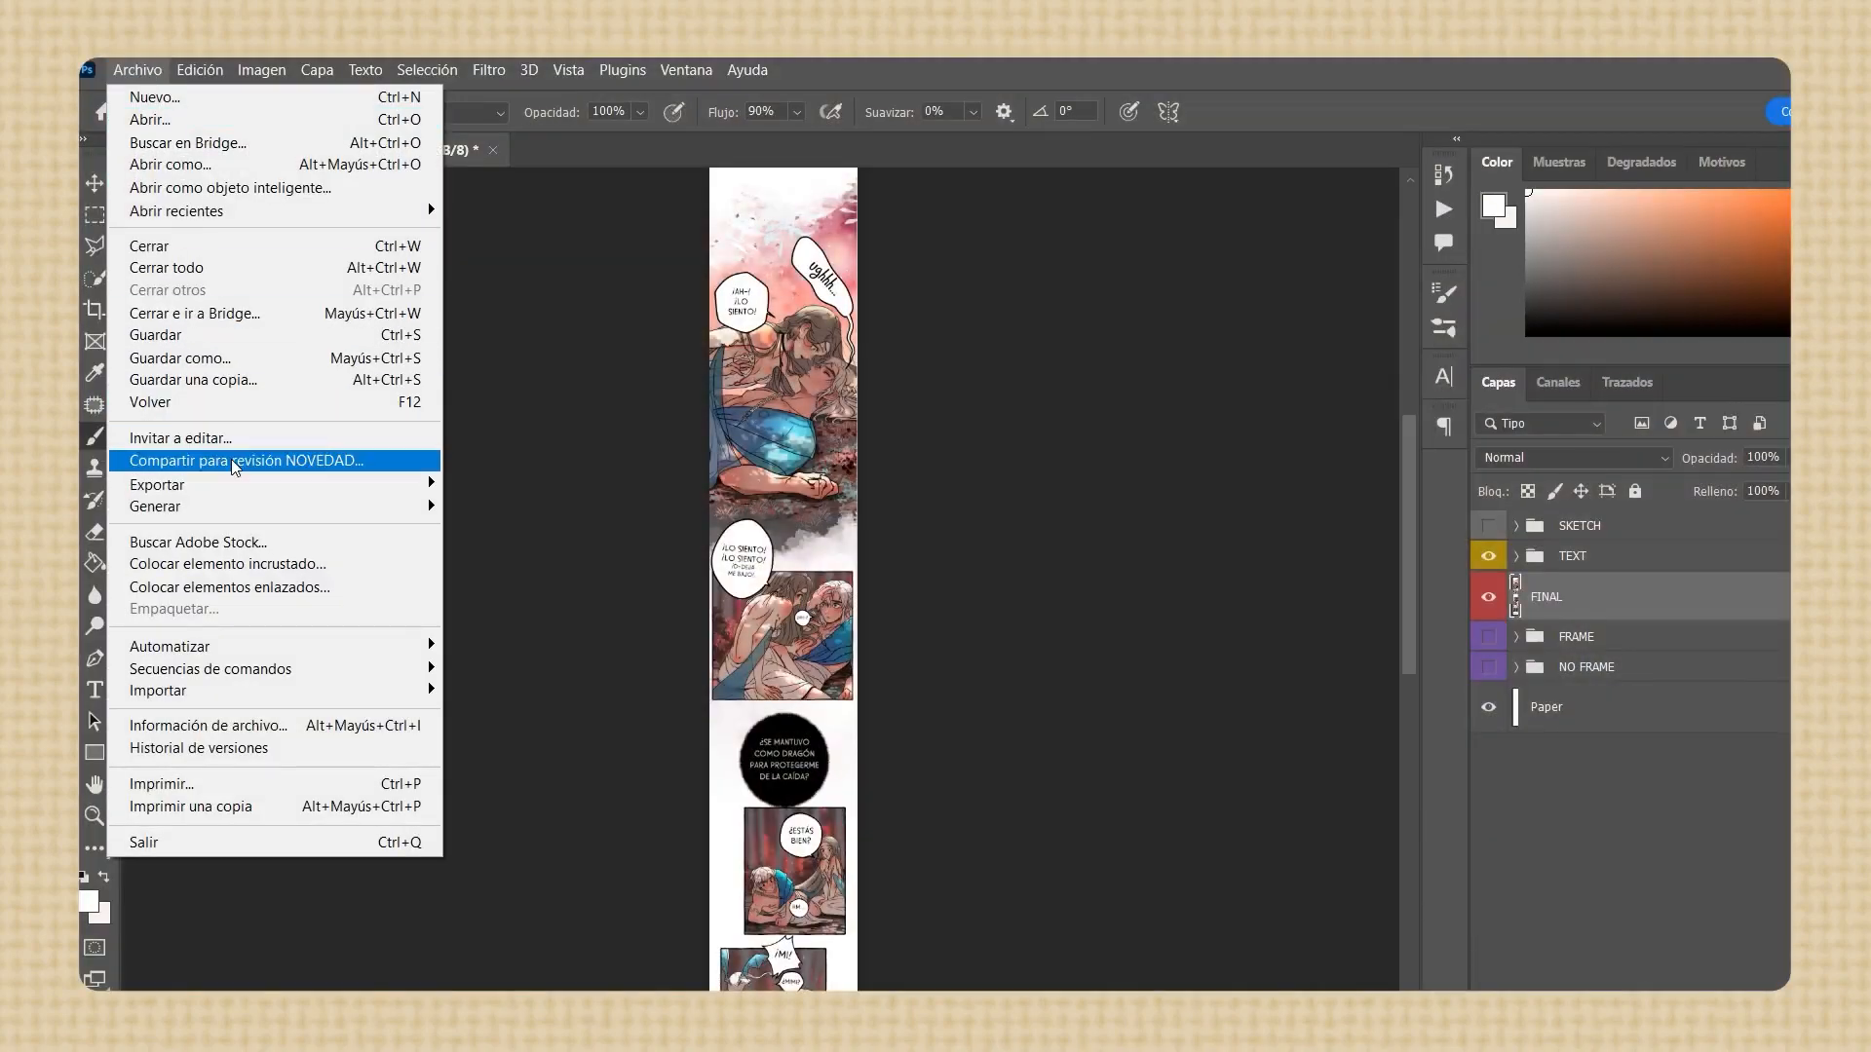
Set up an Export As of the finished page in JPG format at quality 7
mouse_move(416, 487)
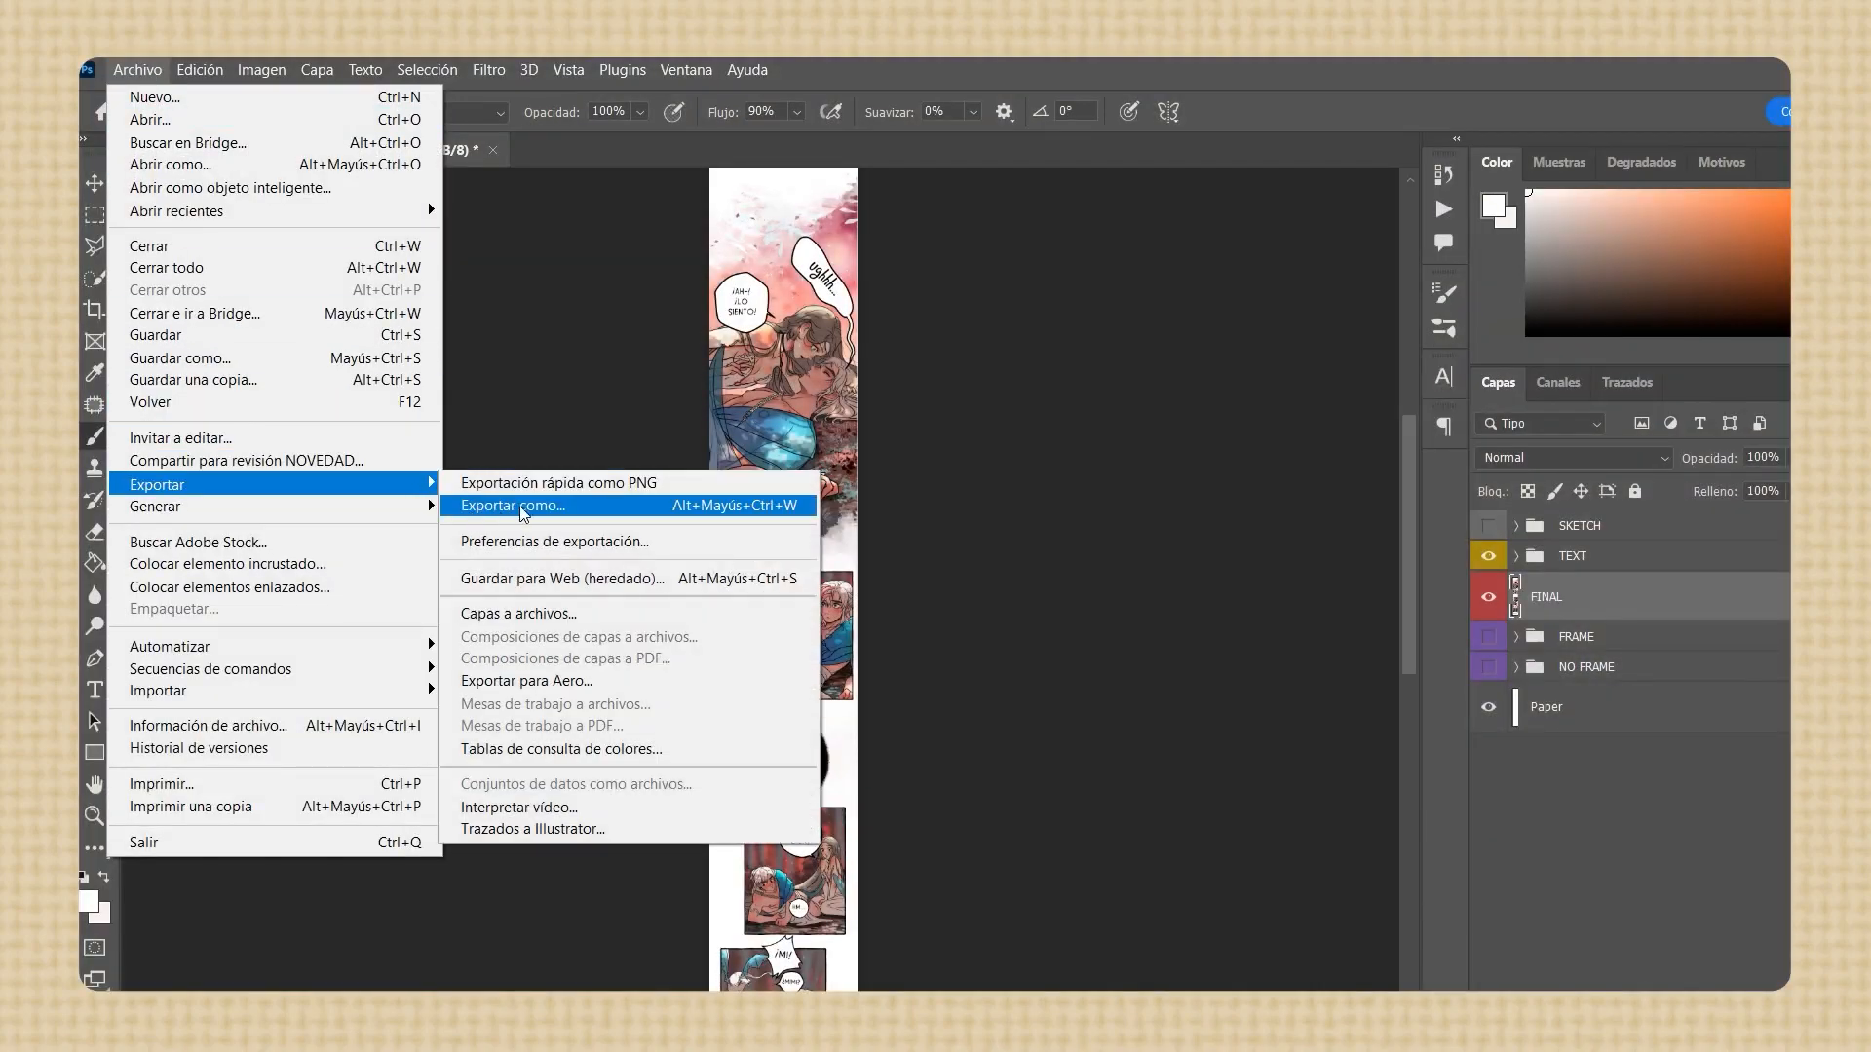
click(519, 506)
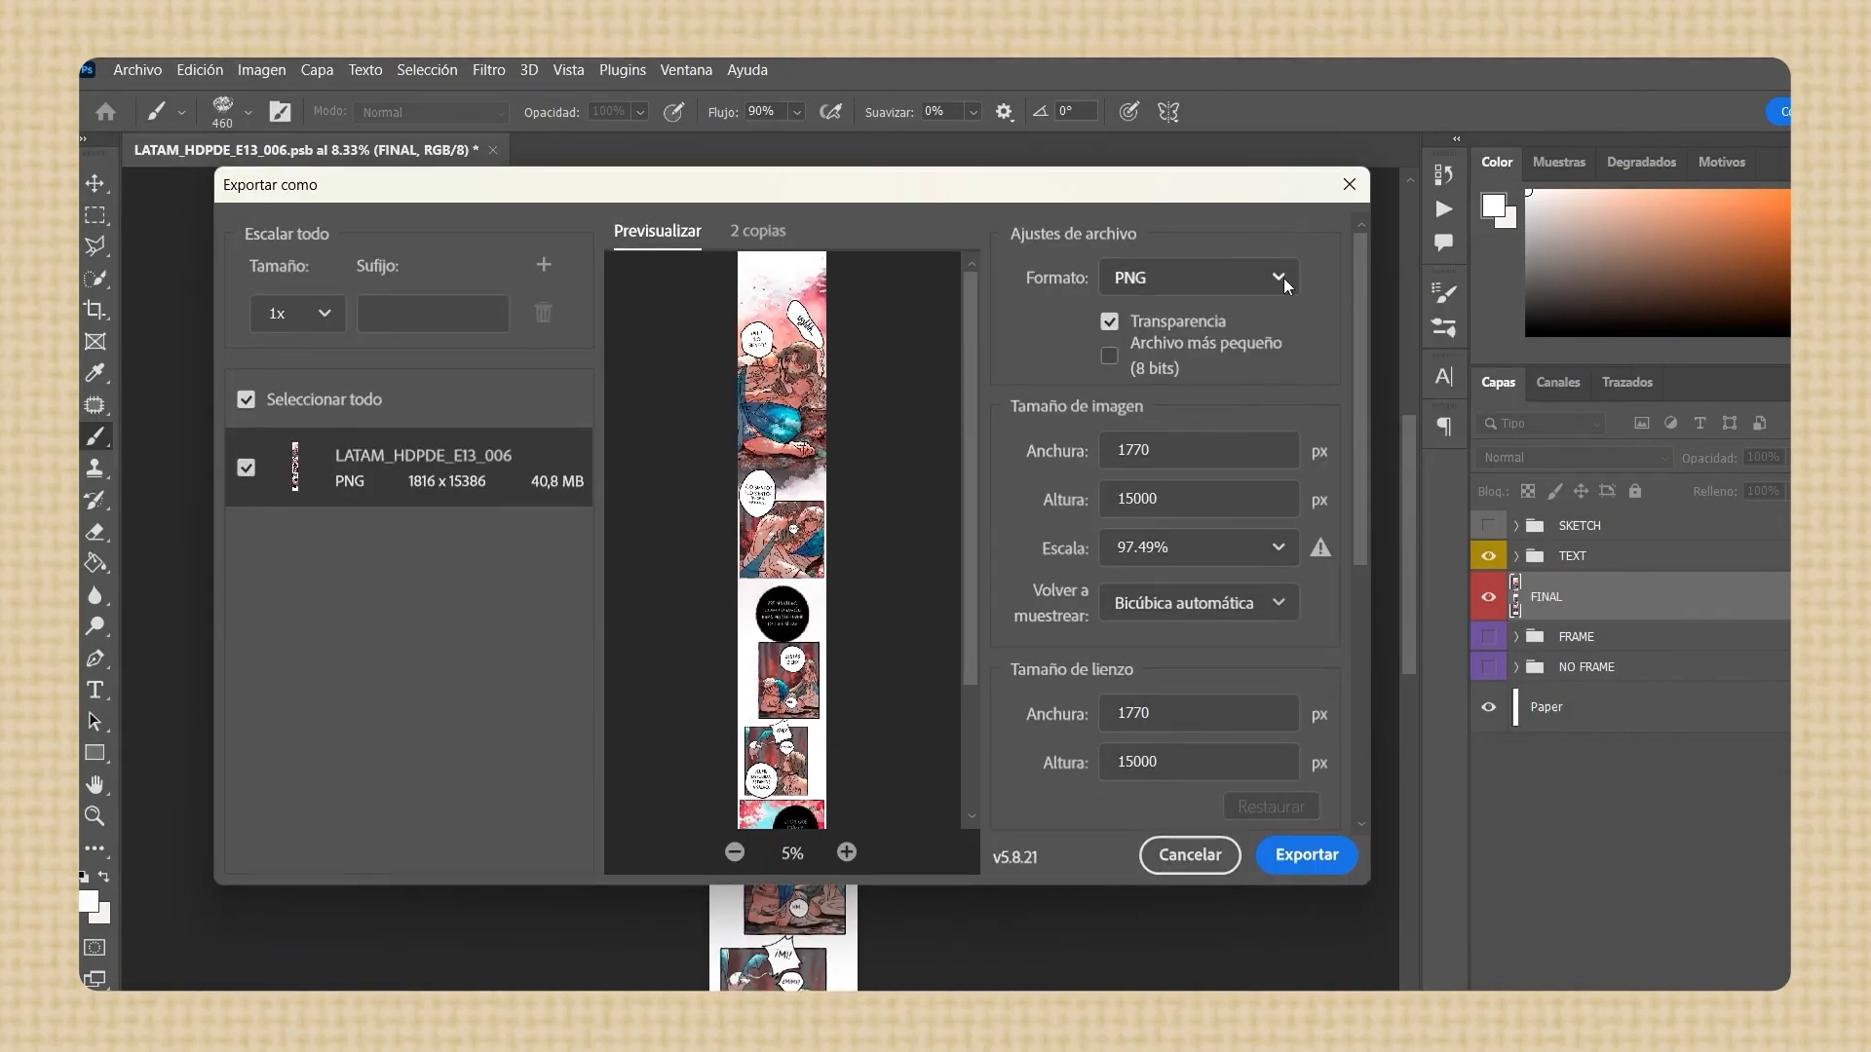
click(1282, 278)
click(1077, 331)
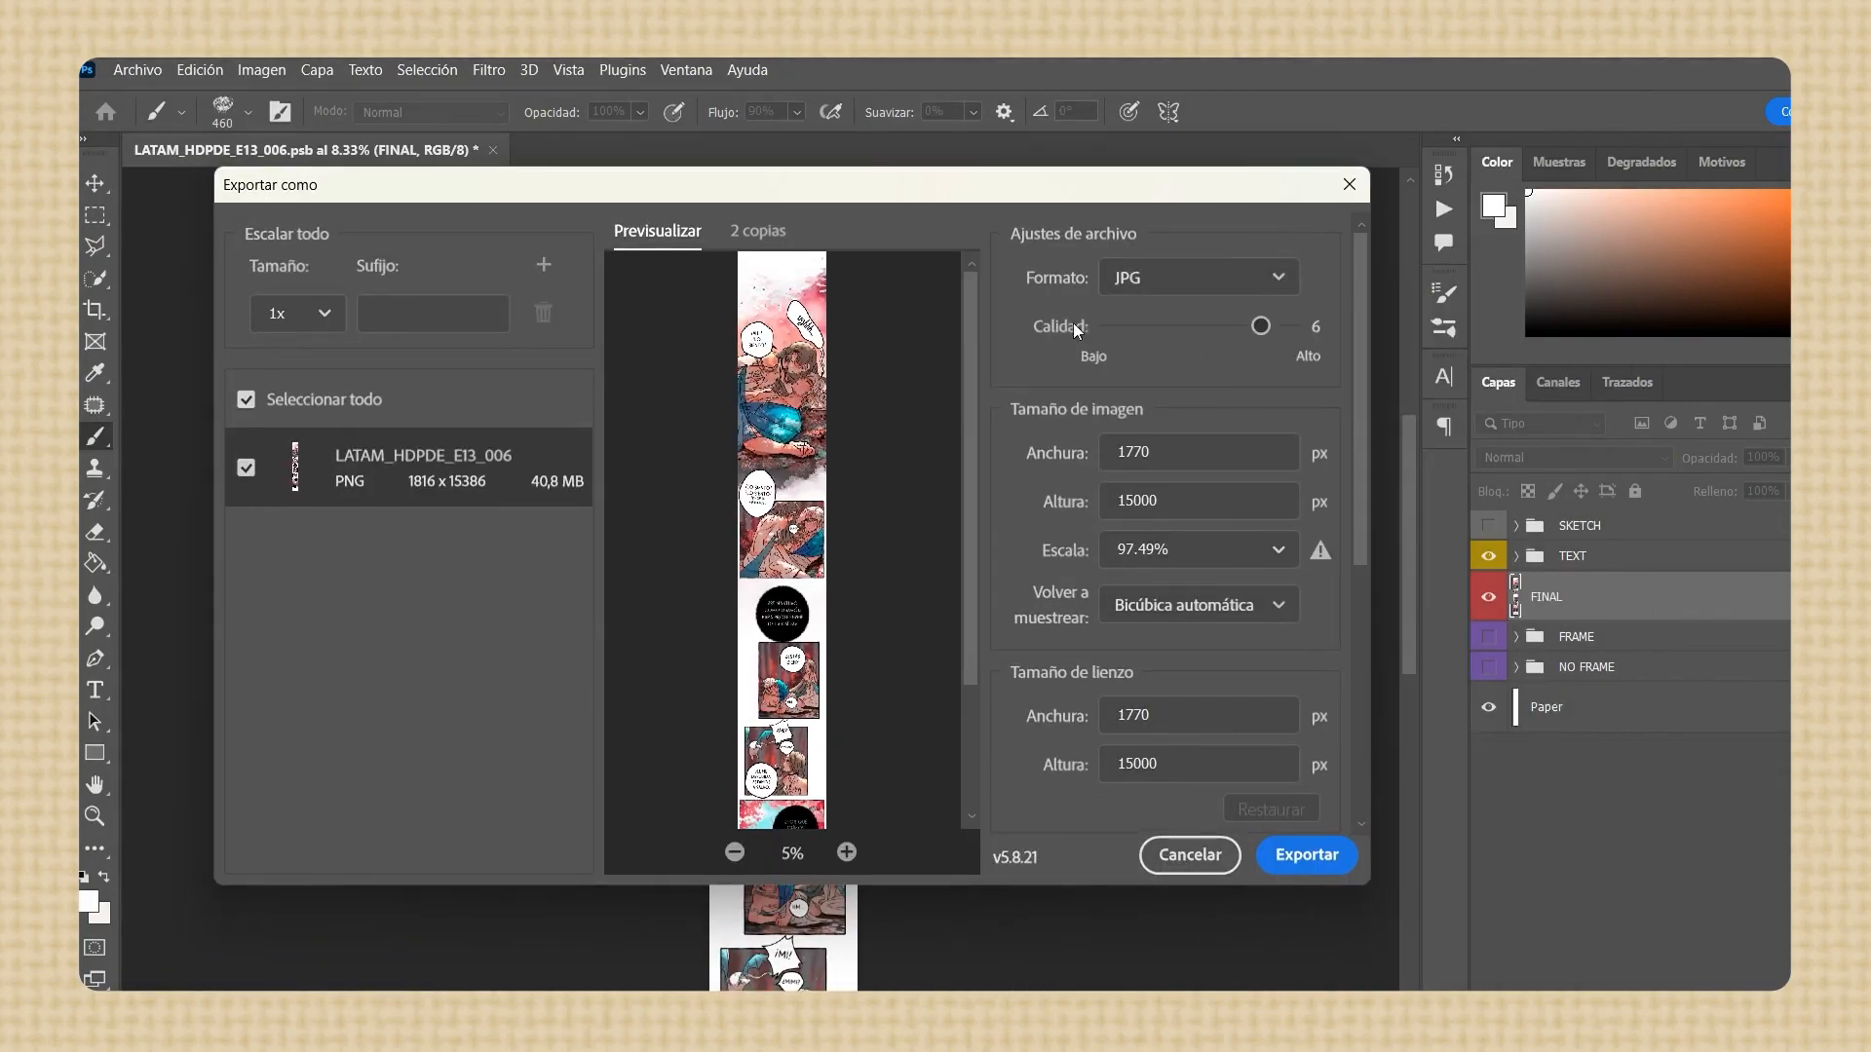
drag(1261, 326, 1362, 320)
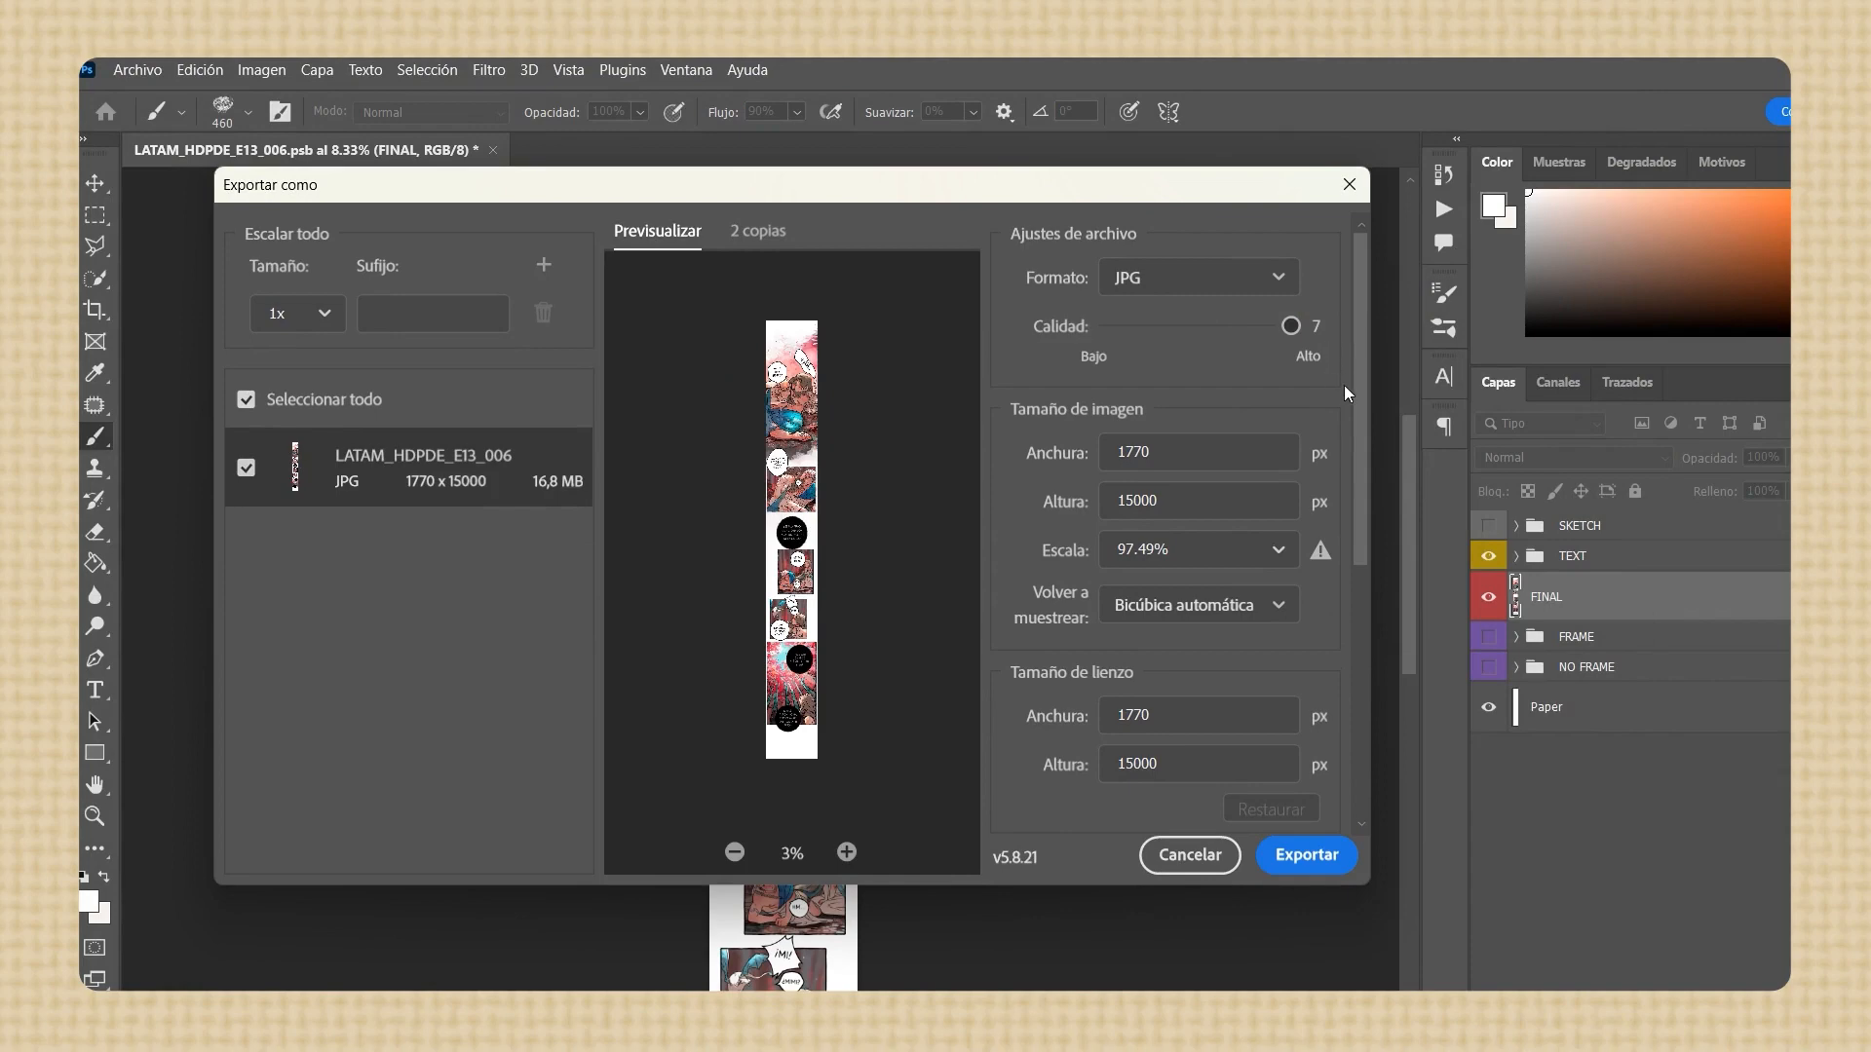
Export the page as LATAM_HDPDE_E13_006, browsing to the TOTAL folder in D:\MadeOfStardust\CAPITULOS\Cap 11-20\Cap13 as the save location
click(1316, 859)
click(719, 249)
click(327, 801)
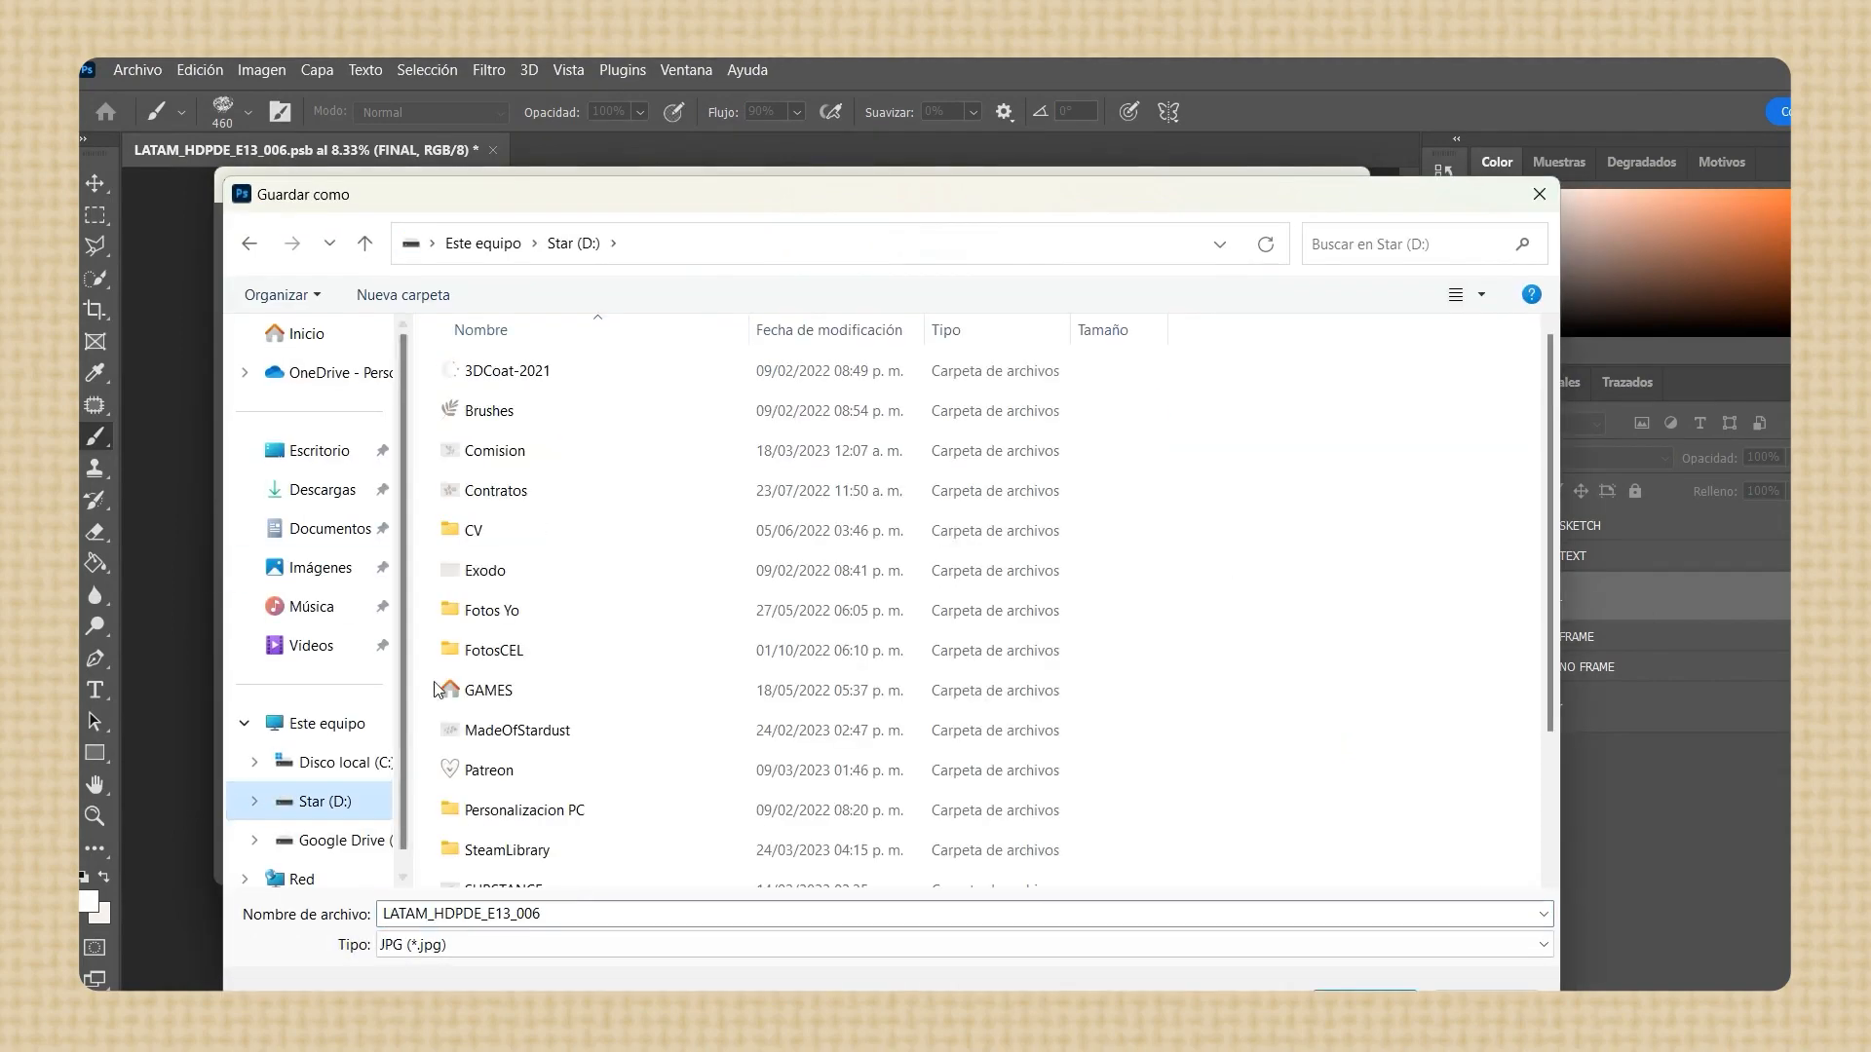
double_click(517, 730)
double_click(531, 414)
double_click(534, 451)
double_click(534, 455)
double_click(534, 531)
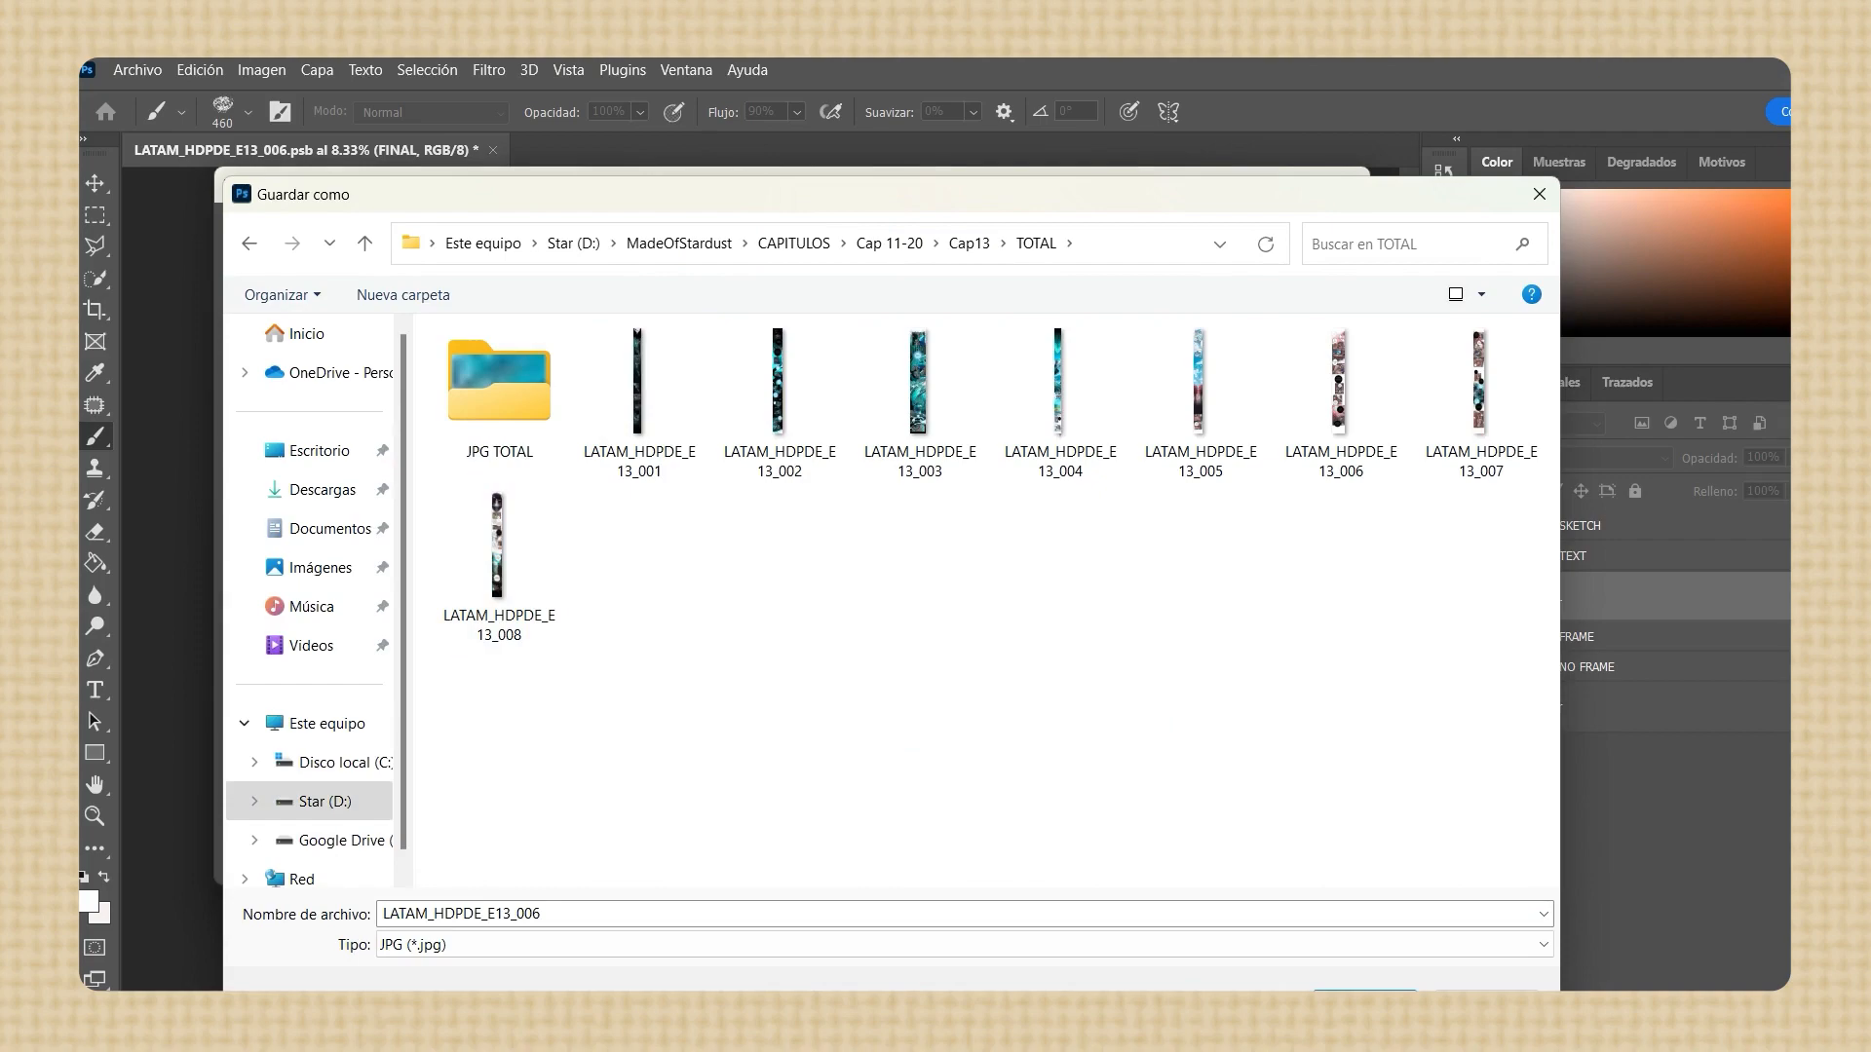
click(497, 546)
drag(1277, 204, 1266, 155)
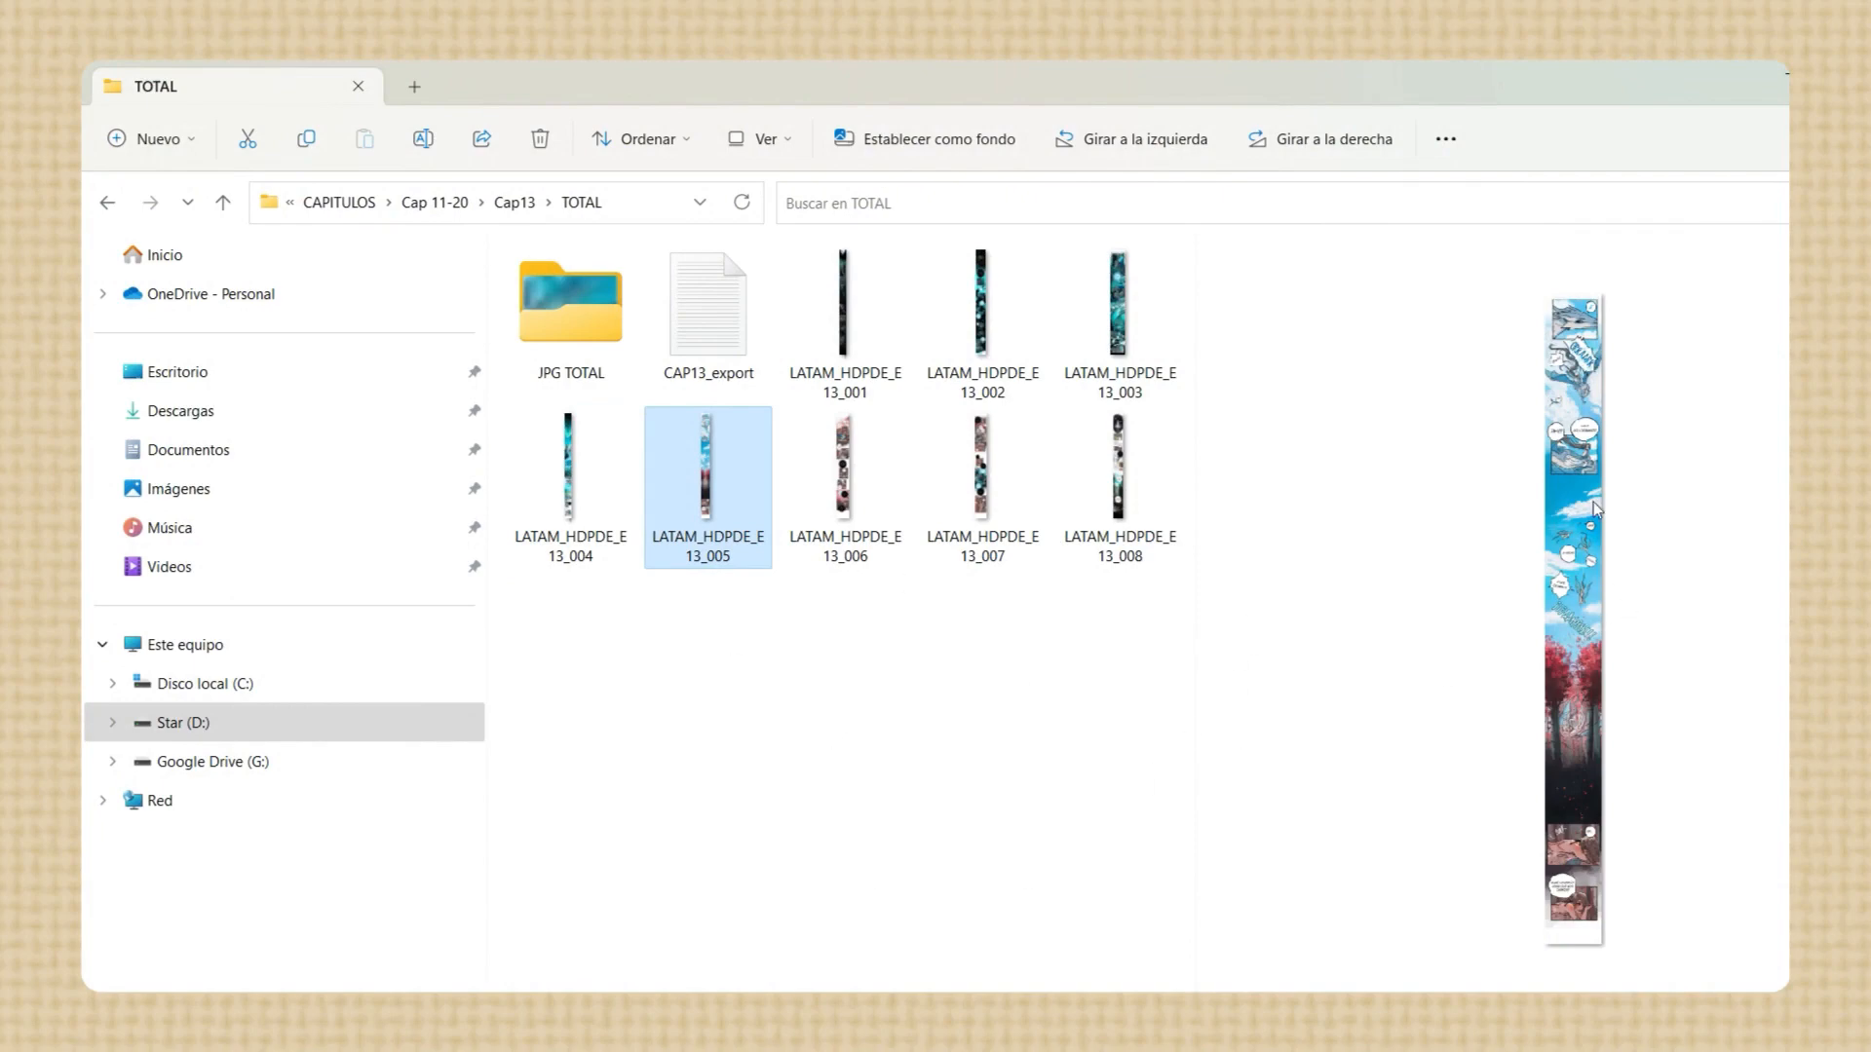
Examine the exported page JPGs and their file details in File Explorer's TOTAL folder
mouse_move(1202, 432)
mouse_down()
mouse_move(1161, 424)
mouse_move(1237, 424)
mouse_move(1178, 442)
mouse_up()
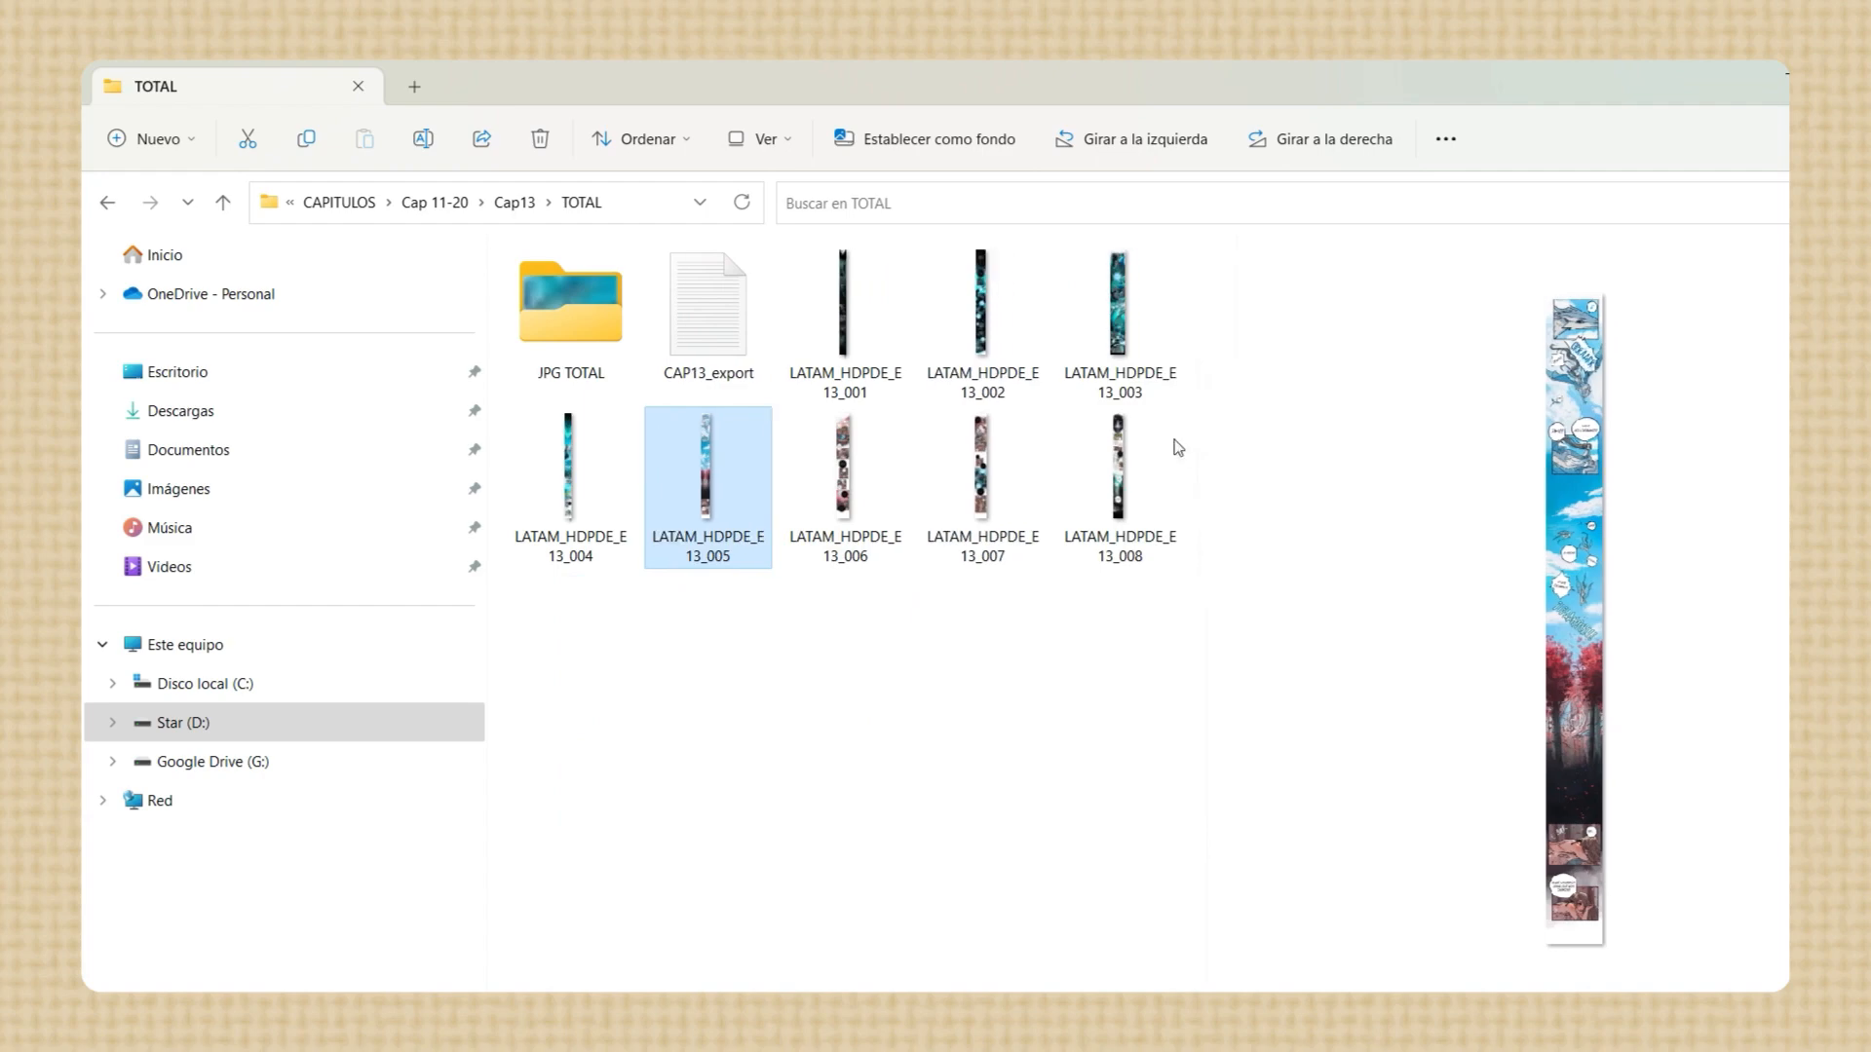
mouse_move(850, 340)
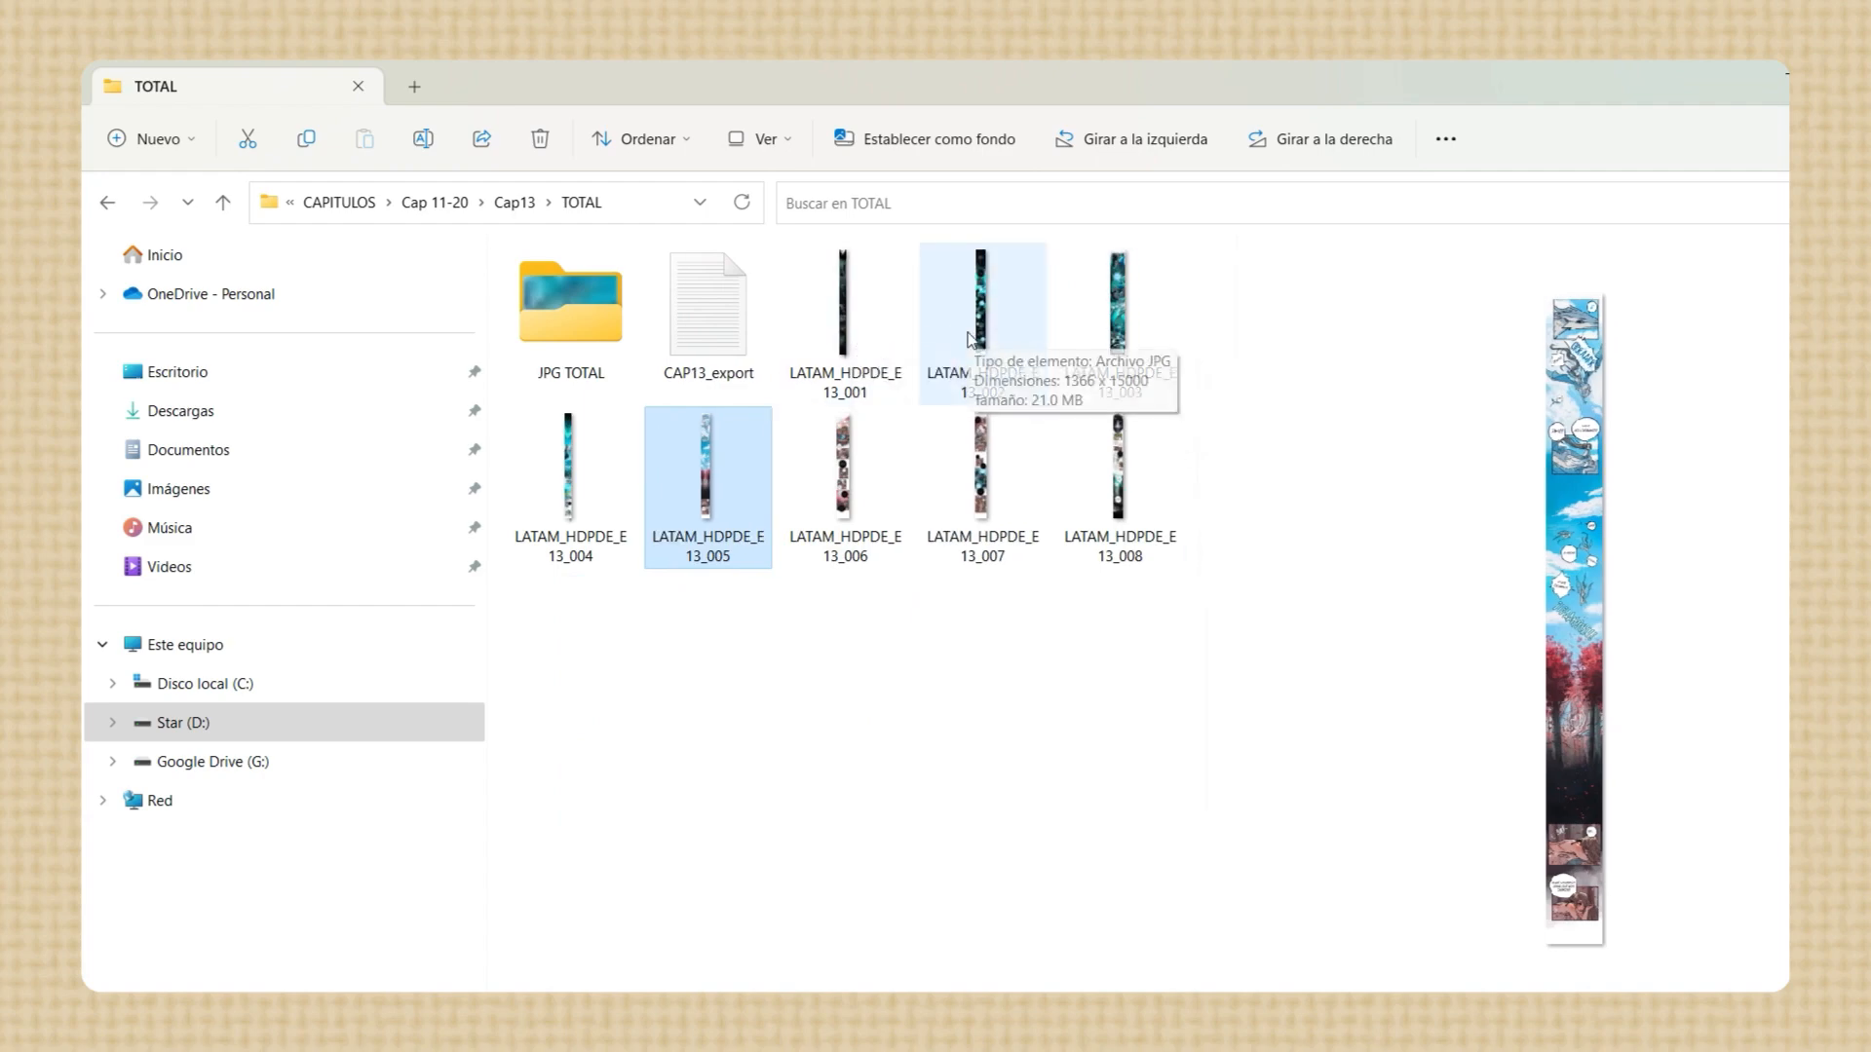
mouse_move(971, 451)
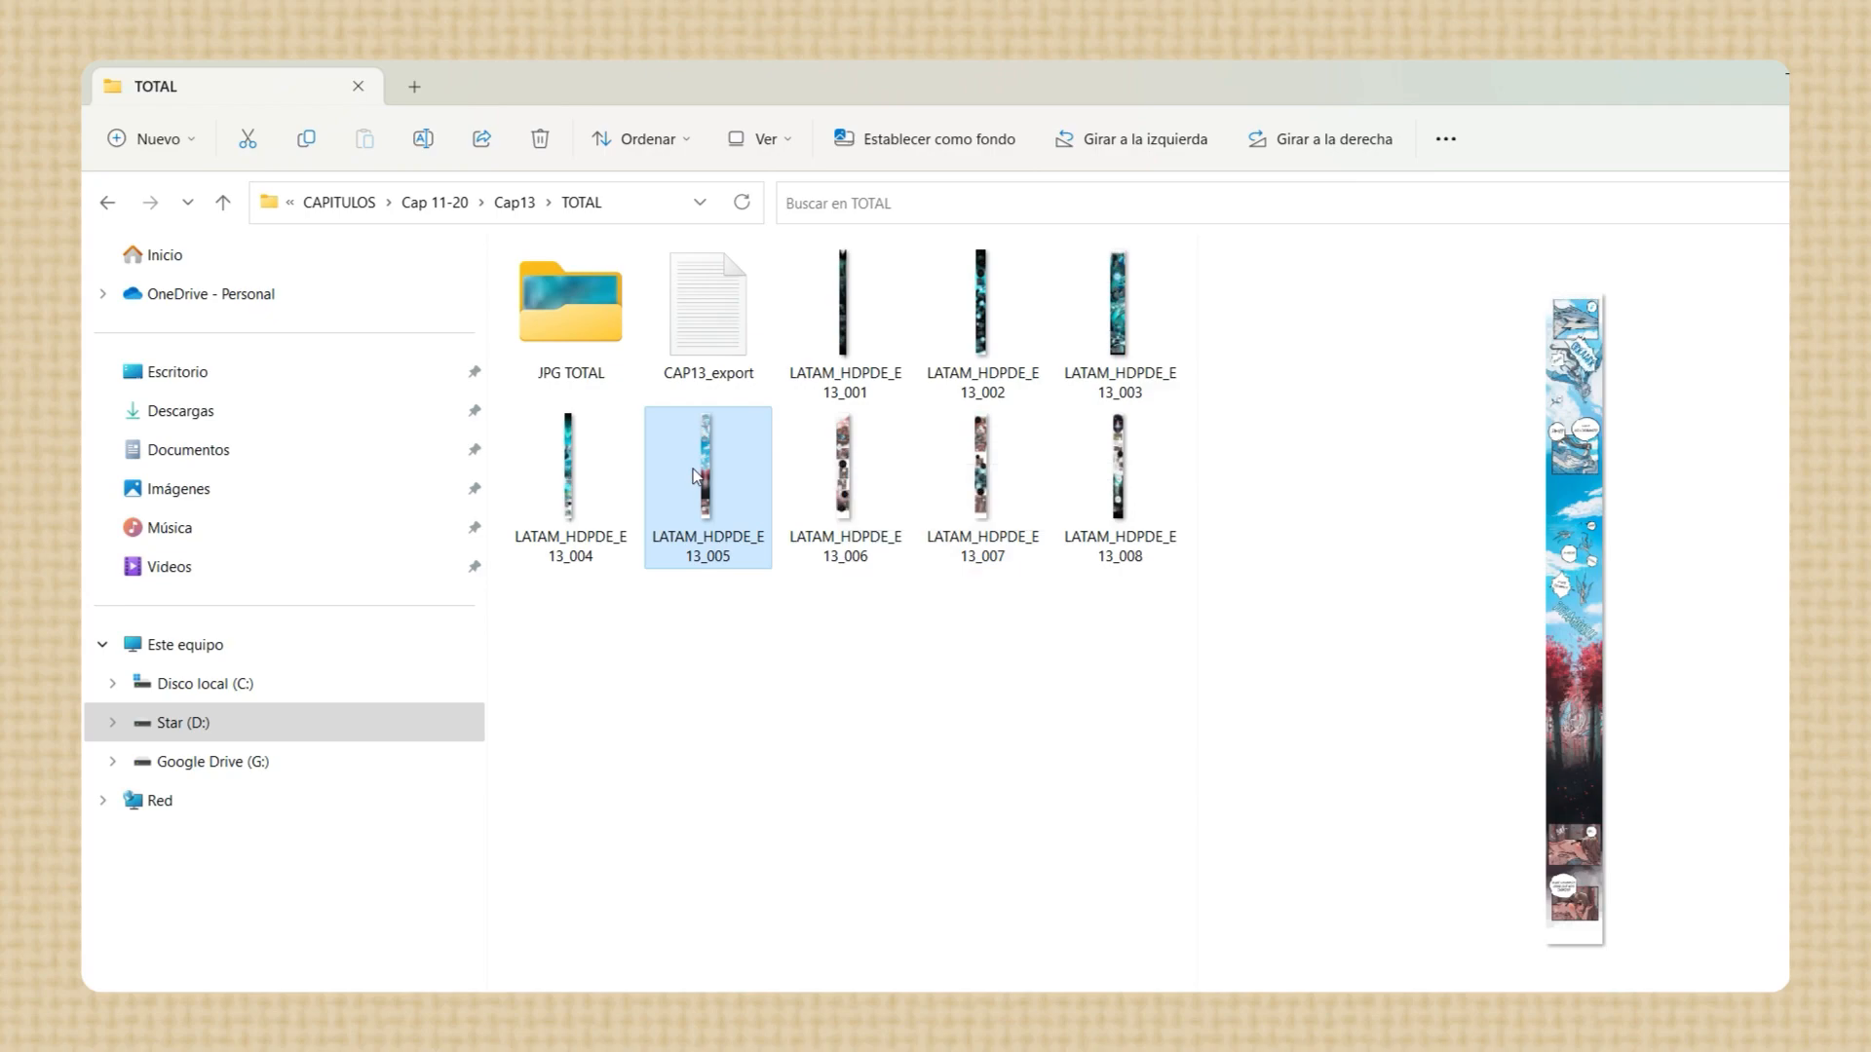
mouse_move(696, 475)
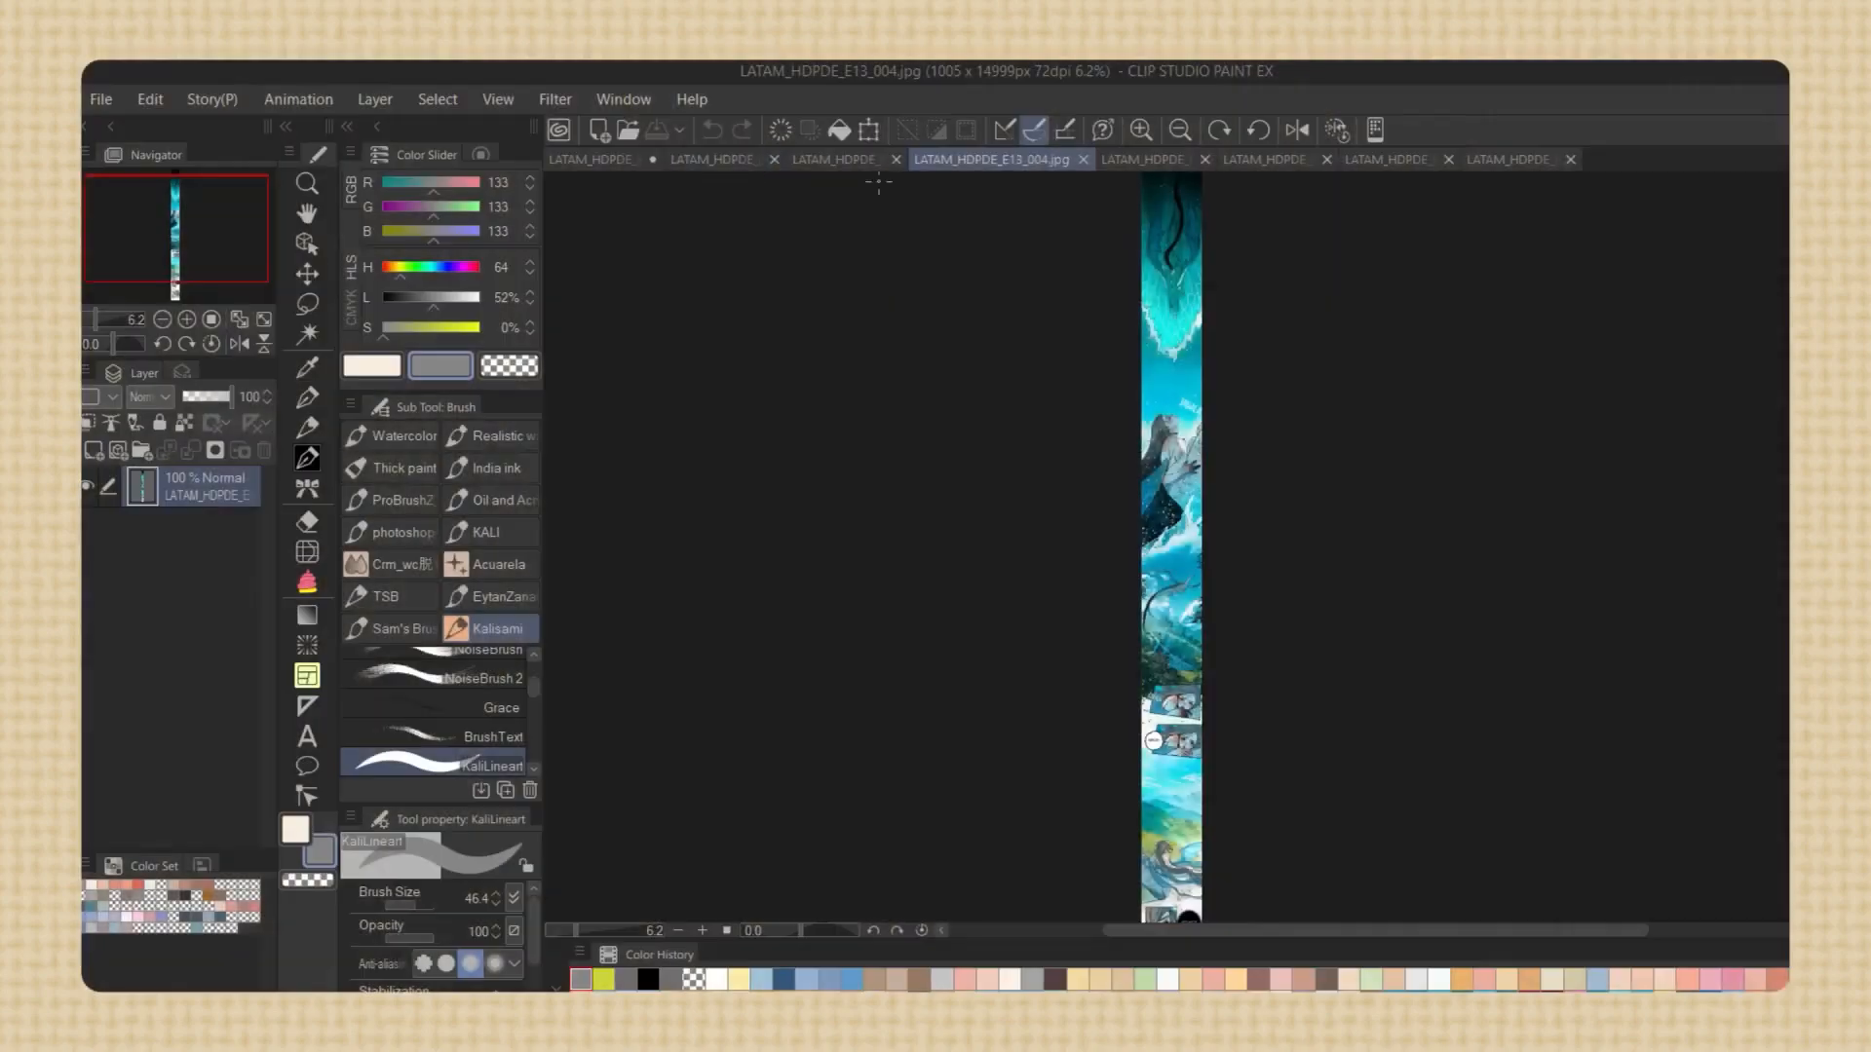
Switch to Clip Studio Paint, look through the open page JPGs and bring up LATAM_HDPDE_E13_004.jpg
click(858, 159)
click(991, 159)
click(1189, 161)
click(1285, 161)
click(1400, 162)
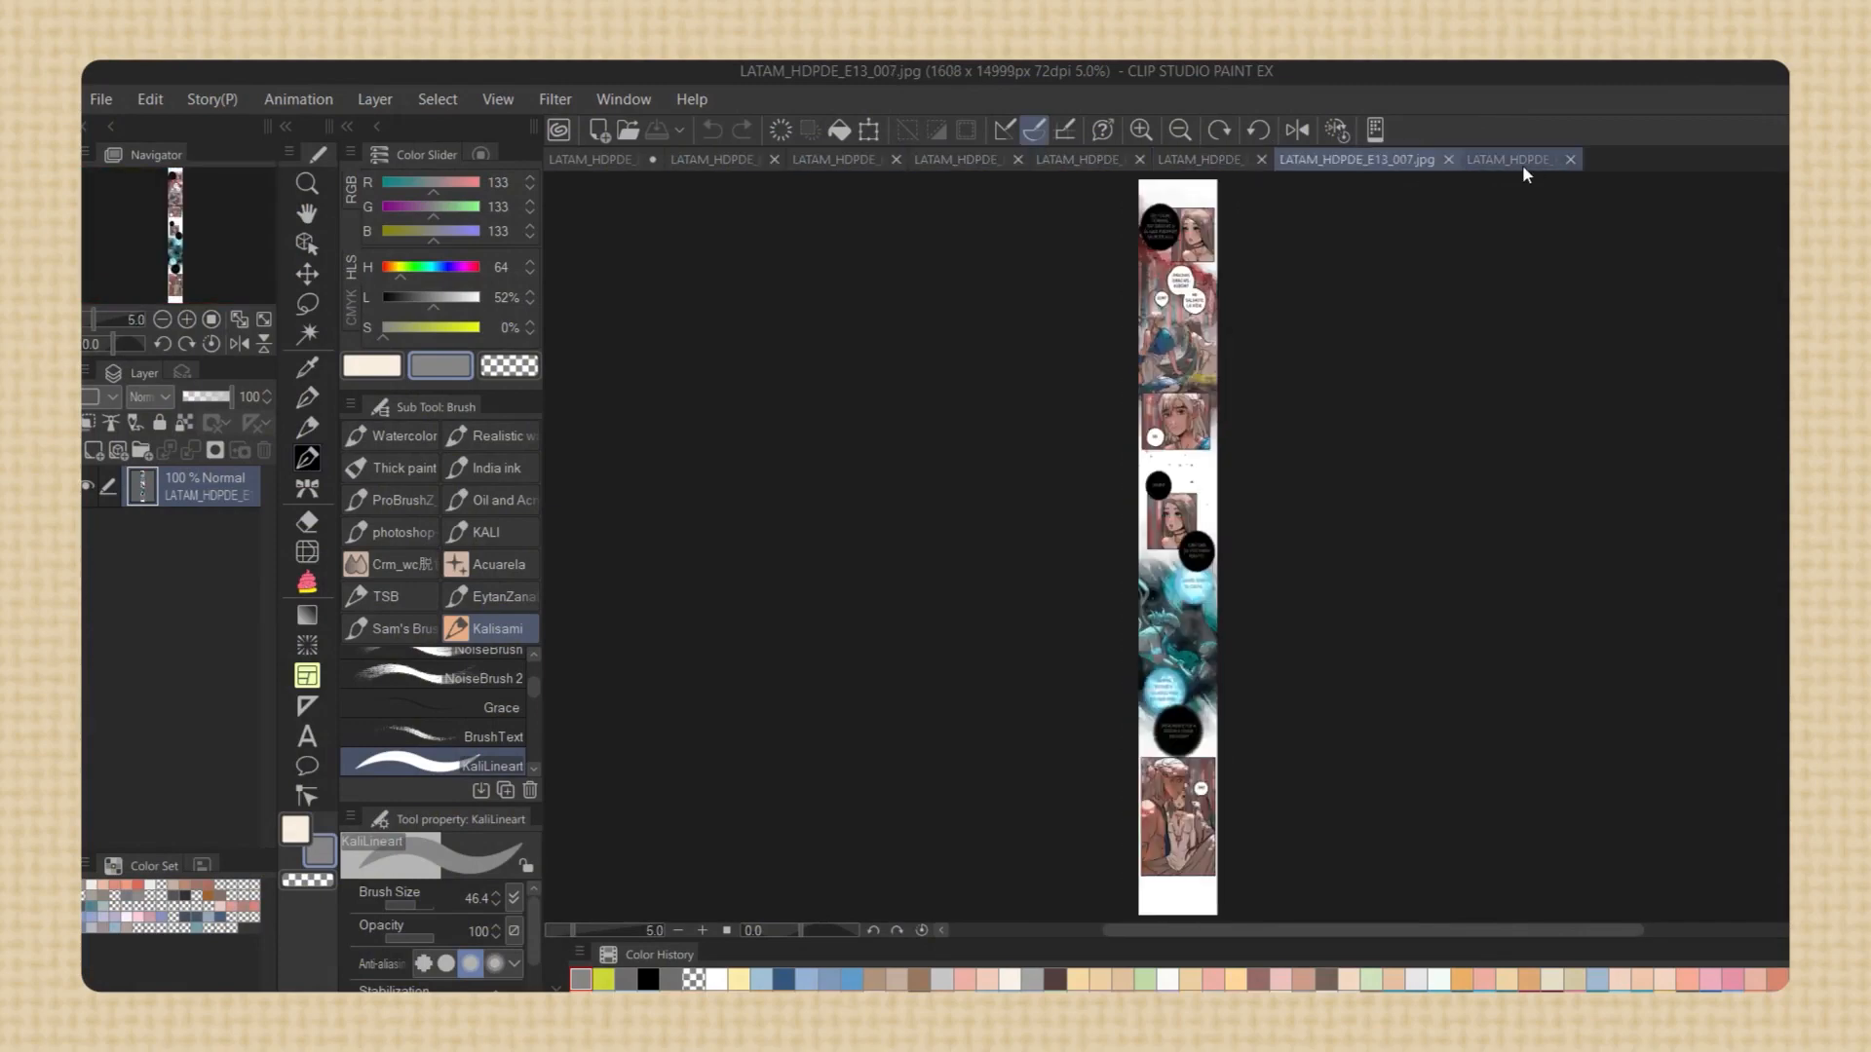
click(1522, 164)
click(1340, 159)
click(1218, 158)
click(1101, 162)
click(960, 159)
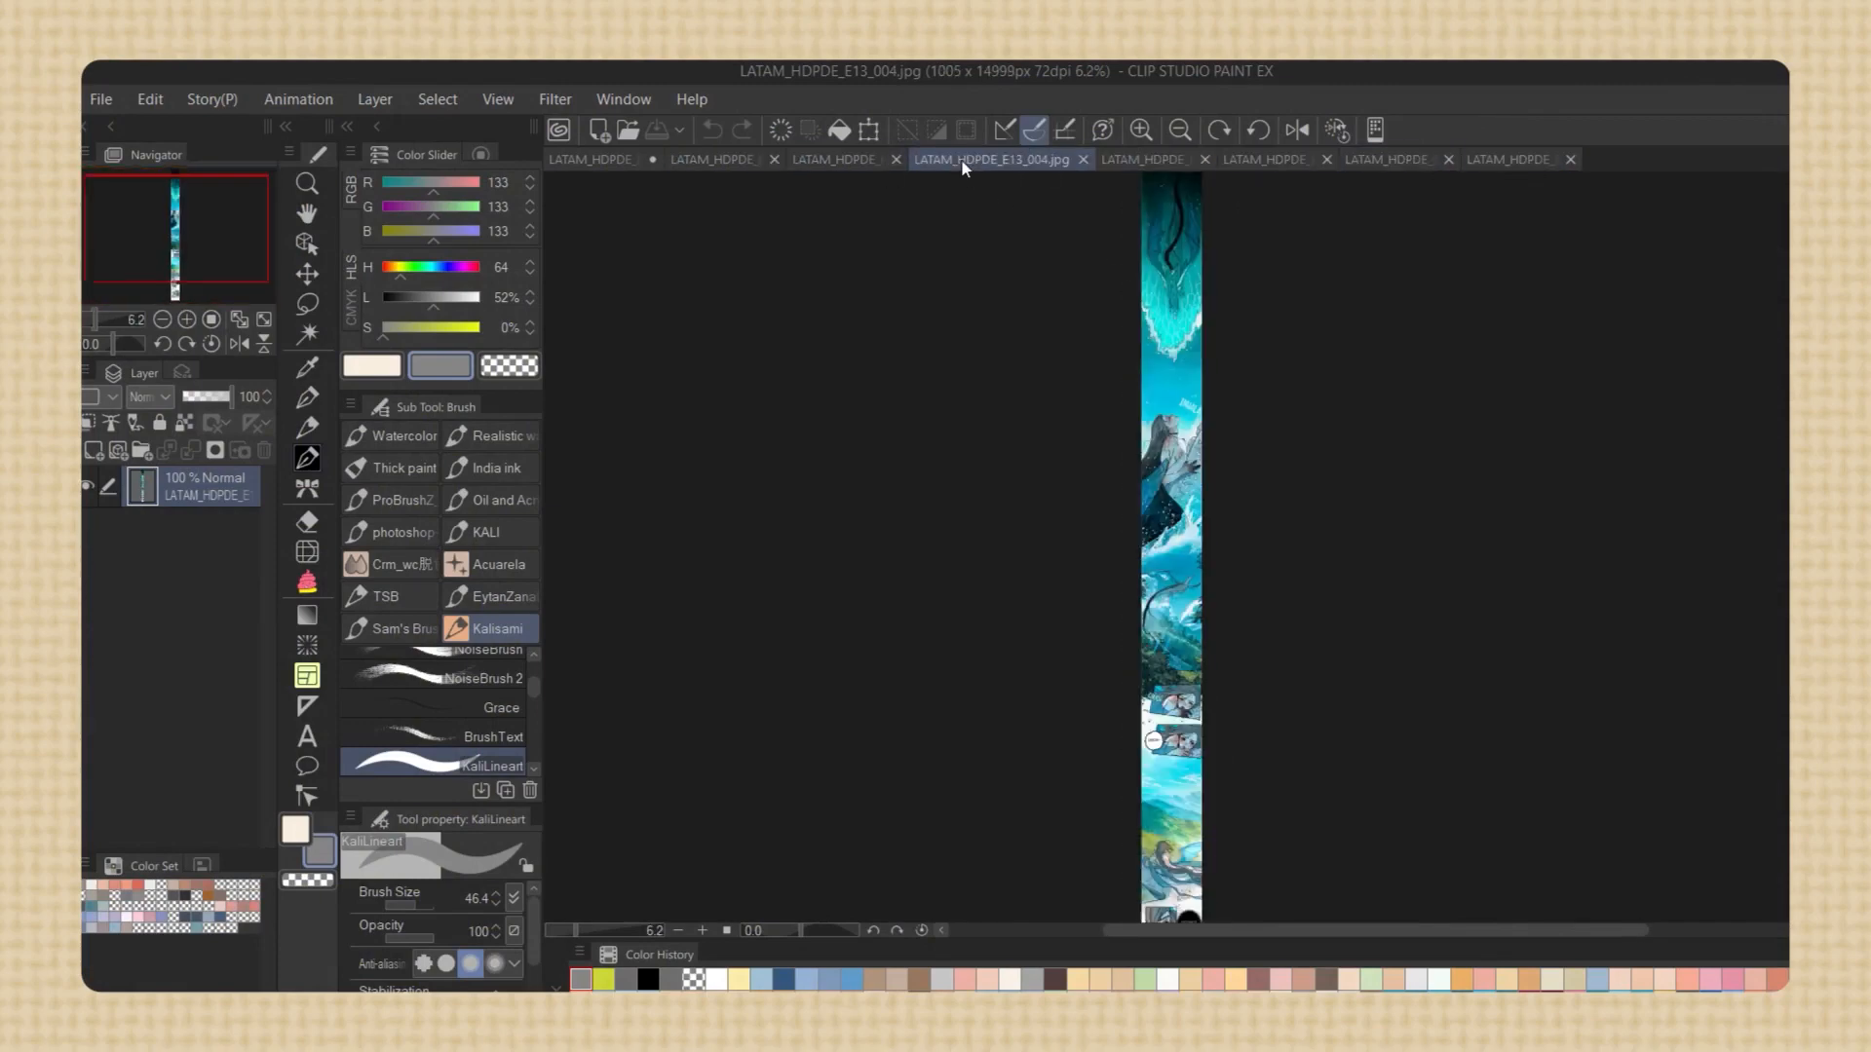
Start a webtoon export of the current page and set its destination folder to D:\MadeOfStardust\CAPITULOS\Cap 11-20\Cap13\CORTE
click(101, 98)
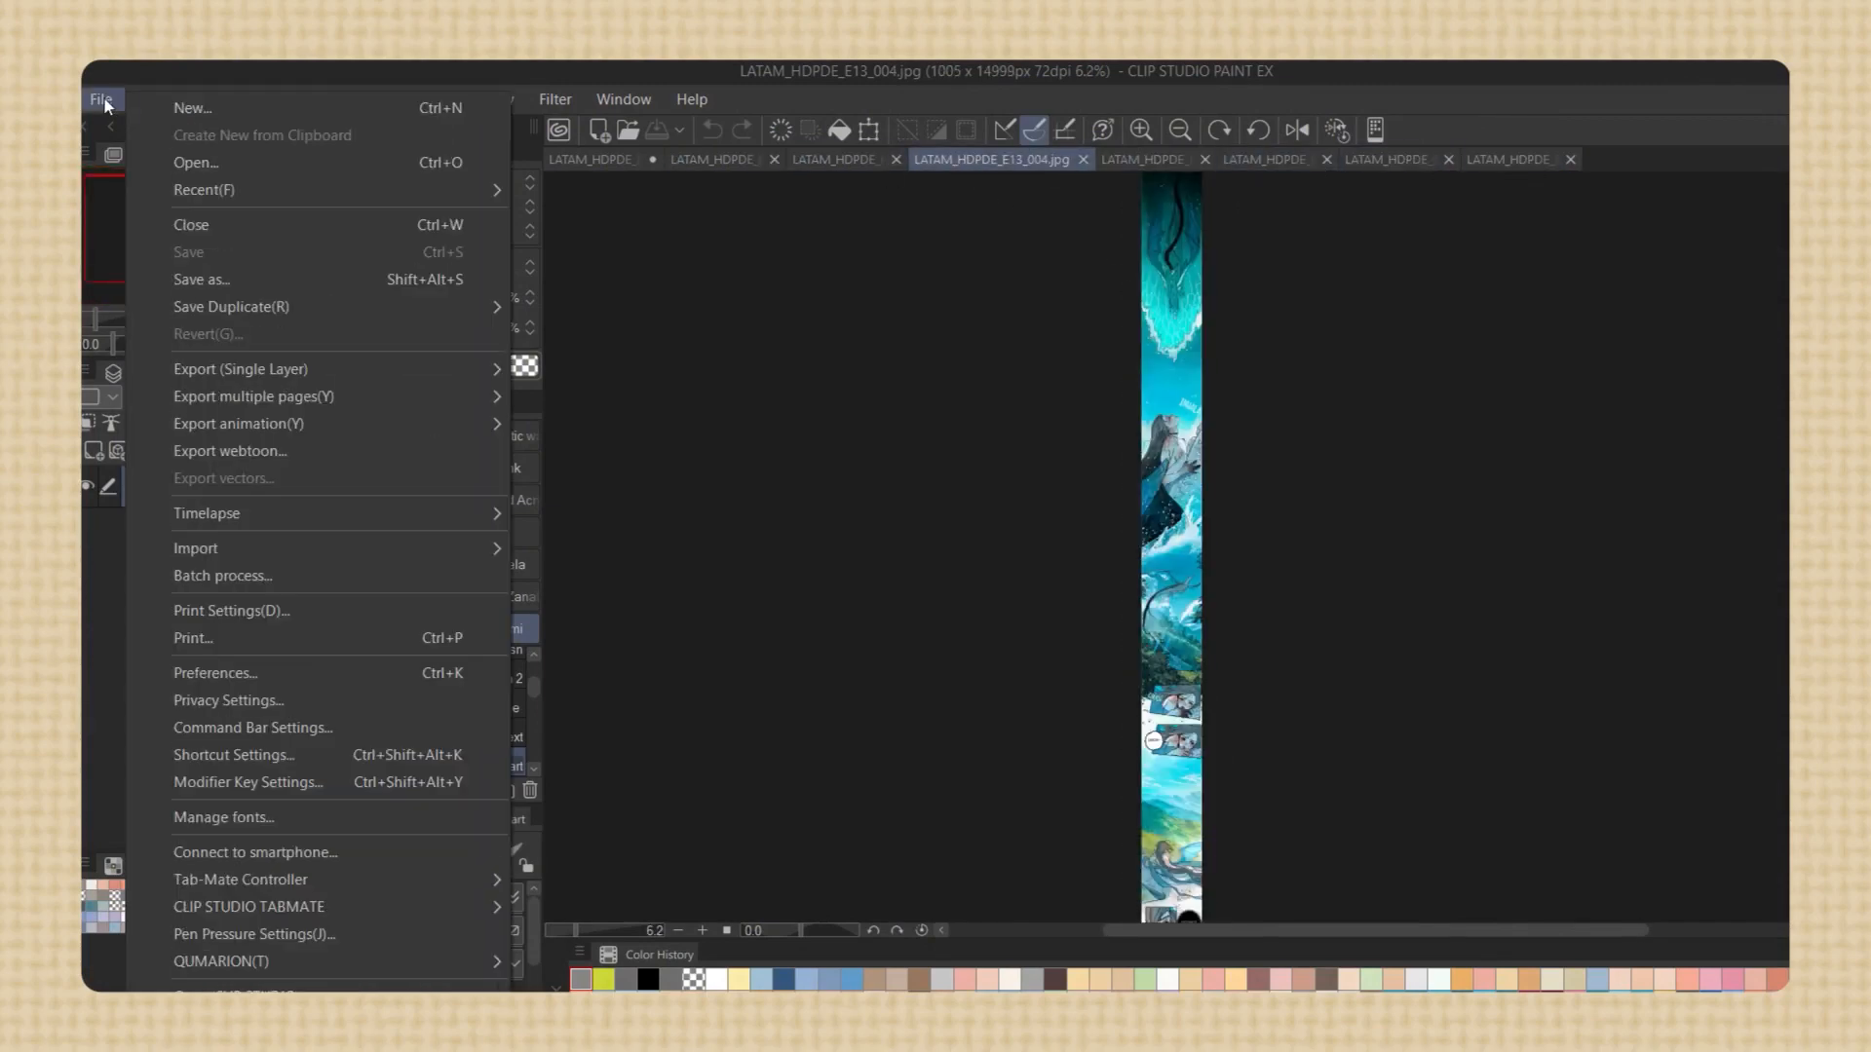
click(249, 452)
click(1050, 322)
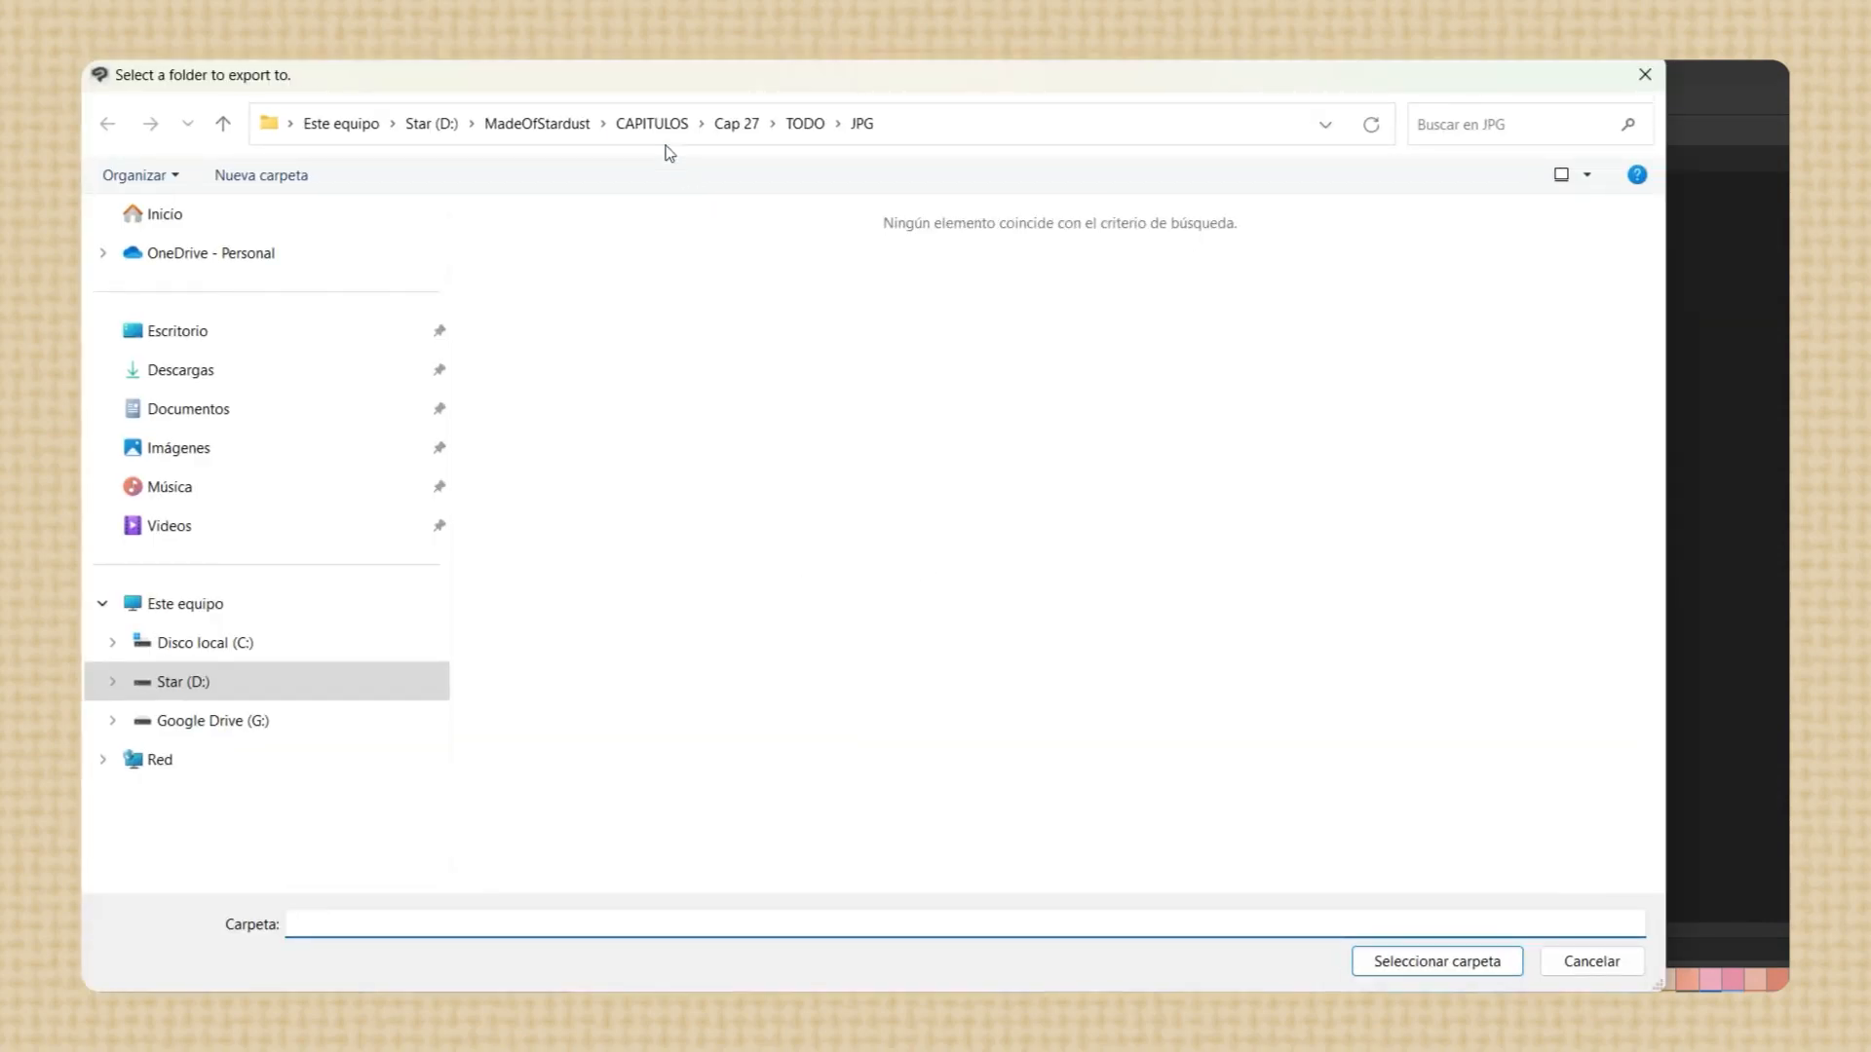
click(663, 127)
double_click(556, 330)
double_click(557, 332)
click(553, 299)
key(Return)
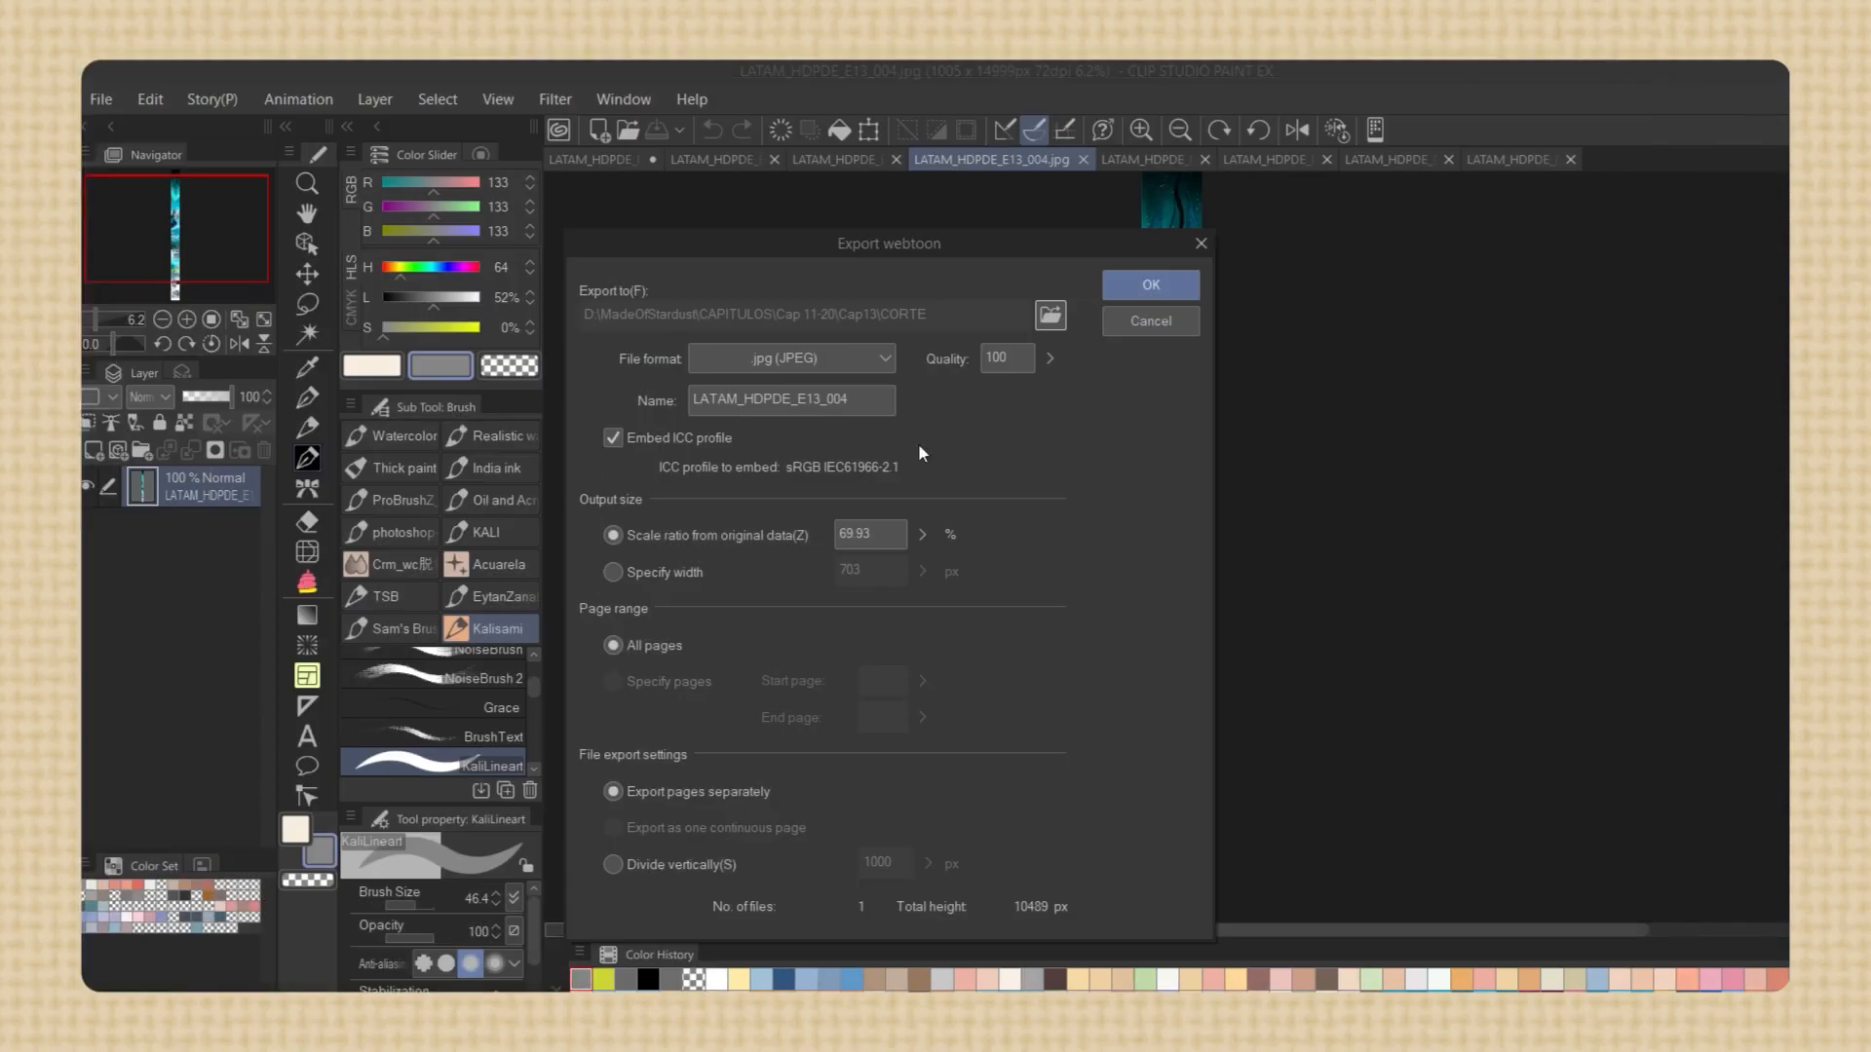
Set the webtoon export to a specified width of 800 px, compare vertical division, and keep the pages exported separately
click(702, 573)
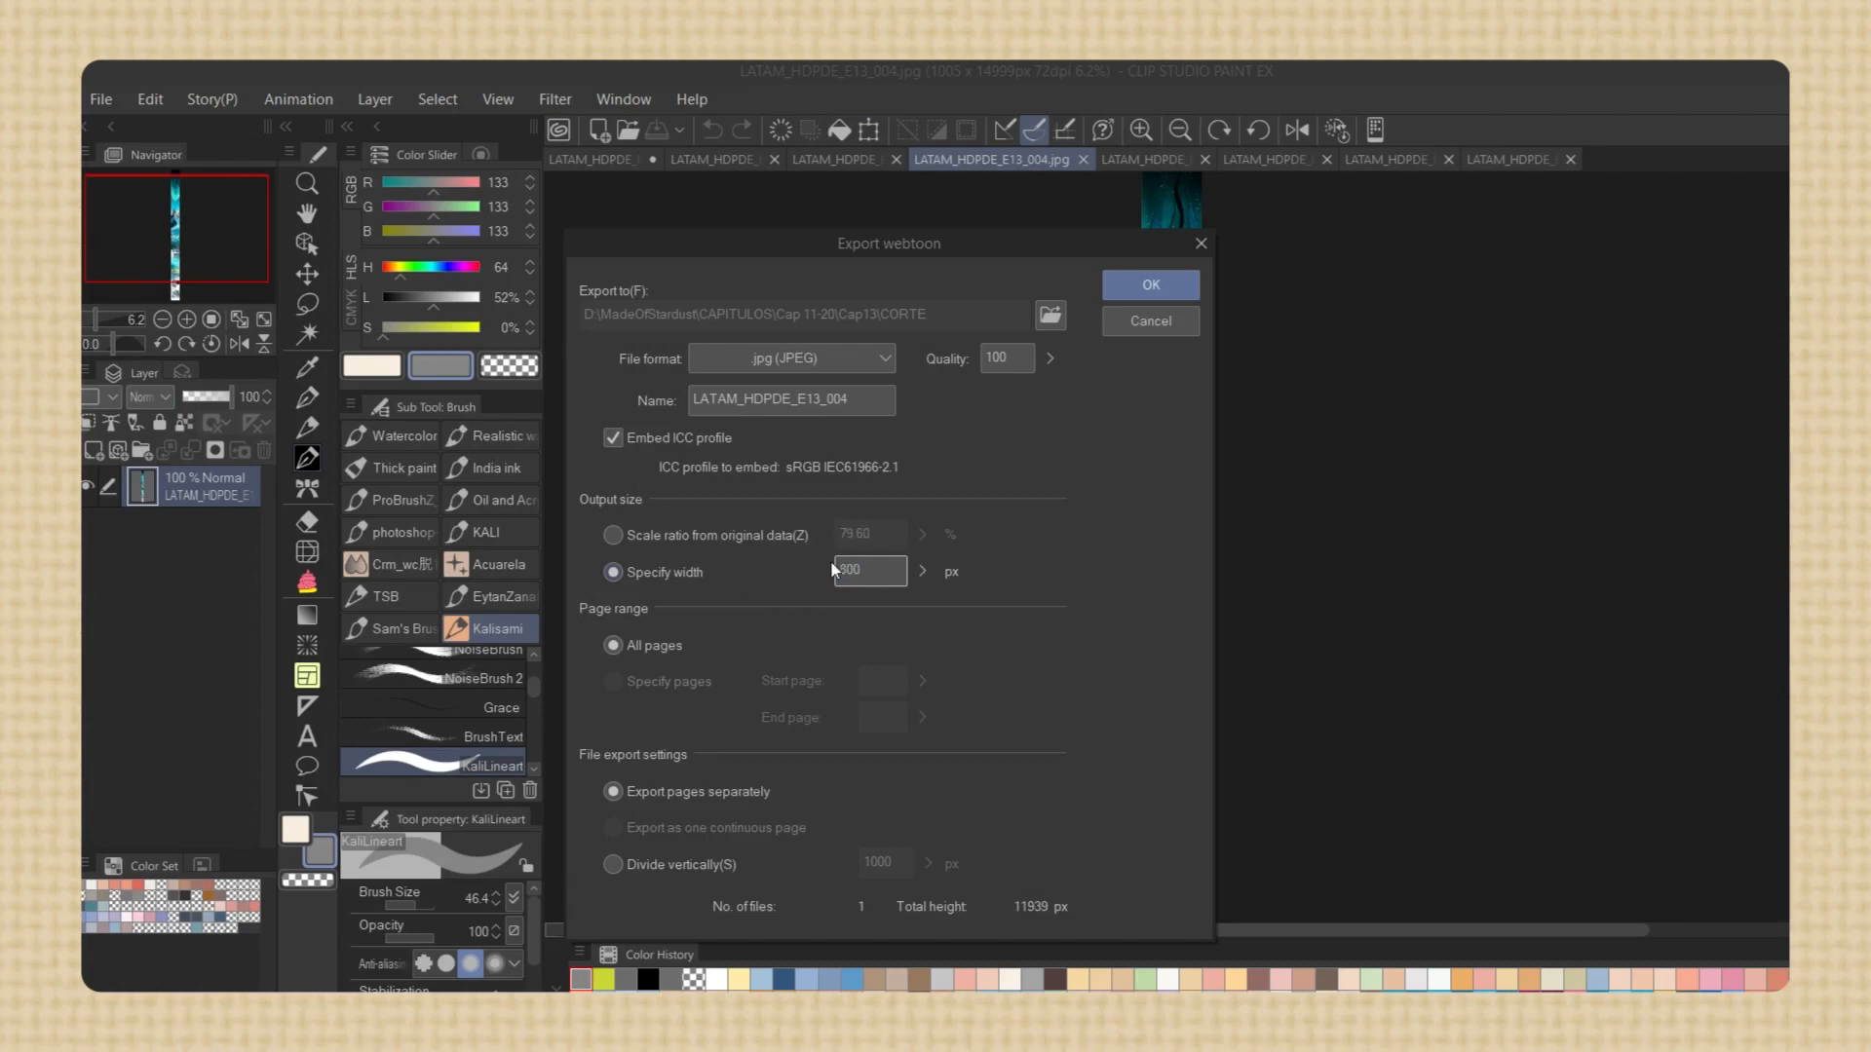
click(714, 864)
click(703, 795)
click(700, 864)
click(696, 795)
click(690, 862)
click(698, 795)
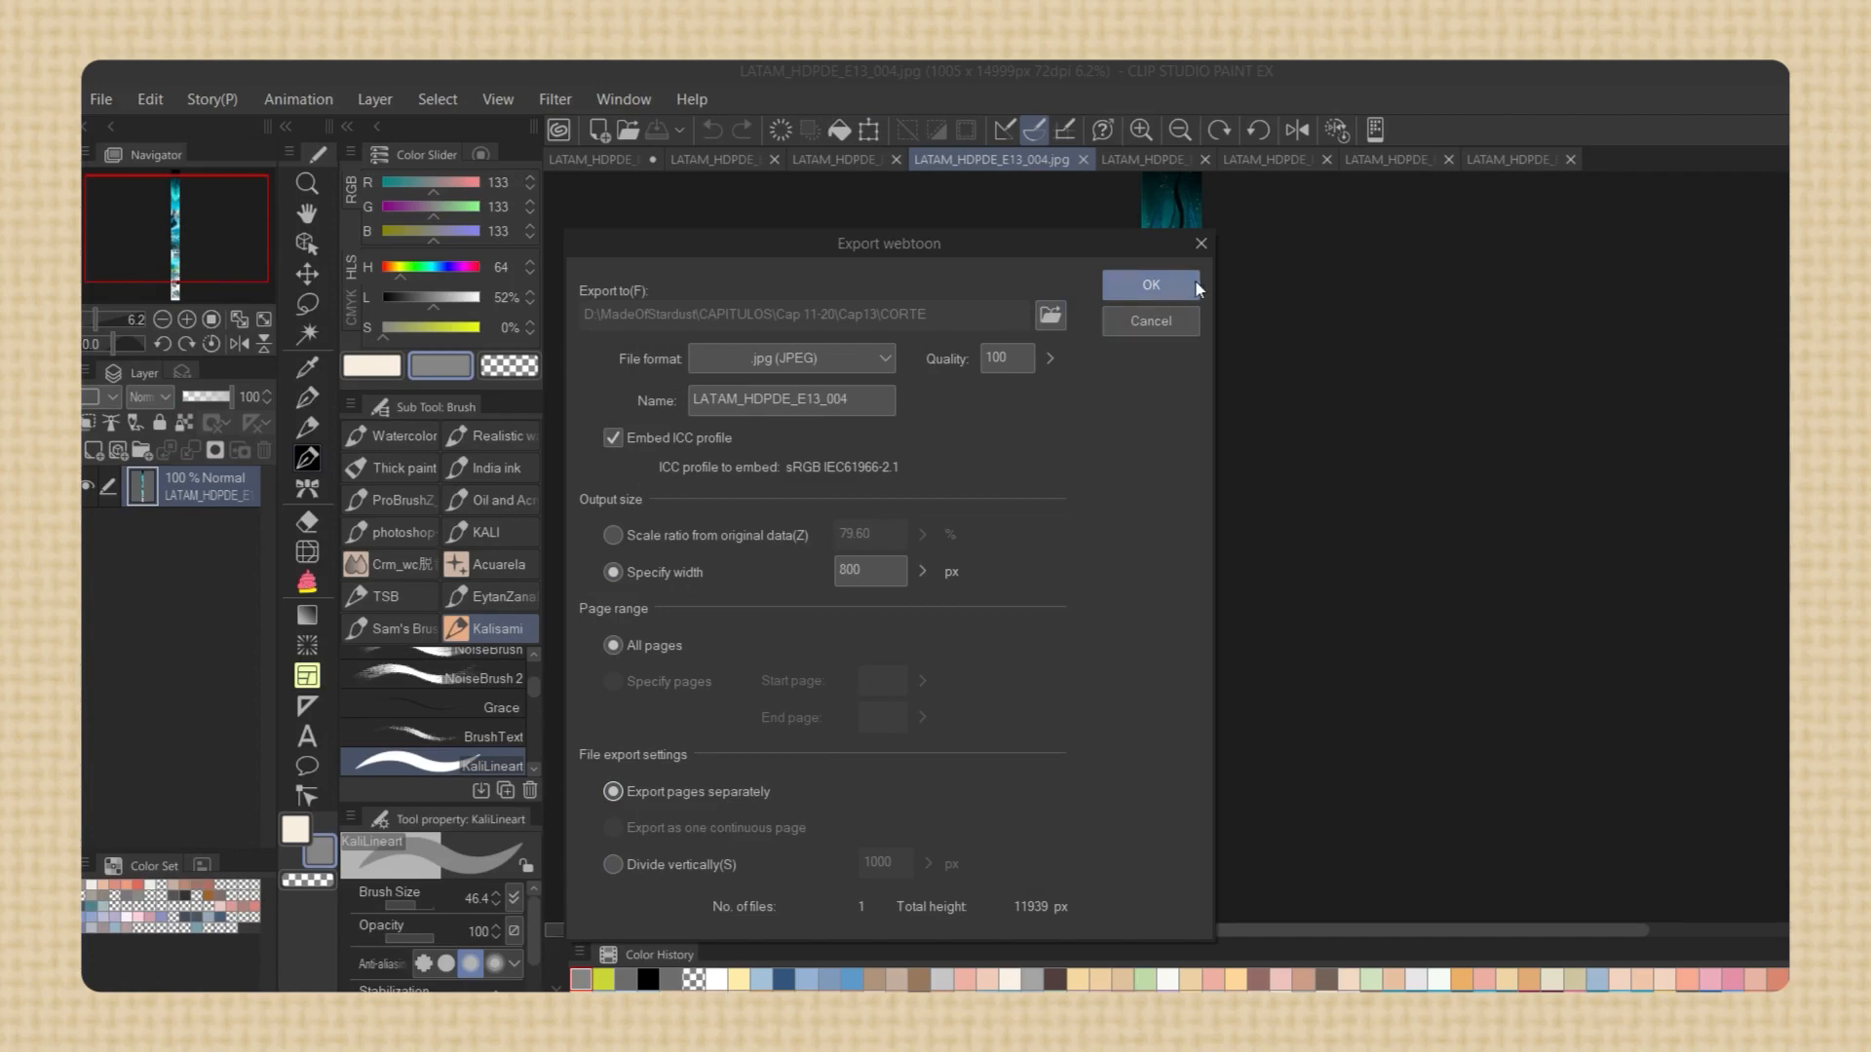
Switch to File Explorer, open the JPG TOTAL folder and select the exported page images
click(1027, 987)
double_click(581, 329)
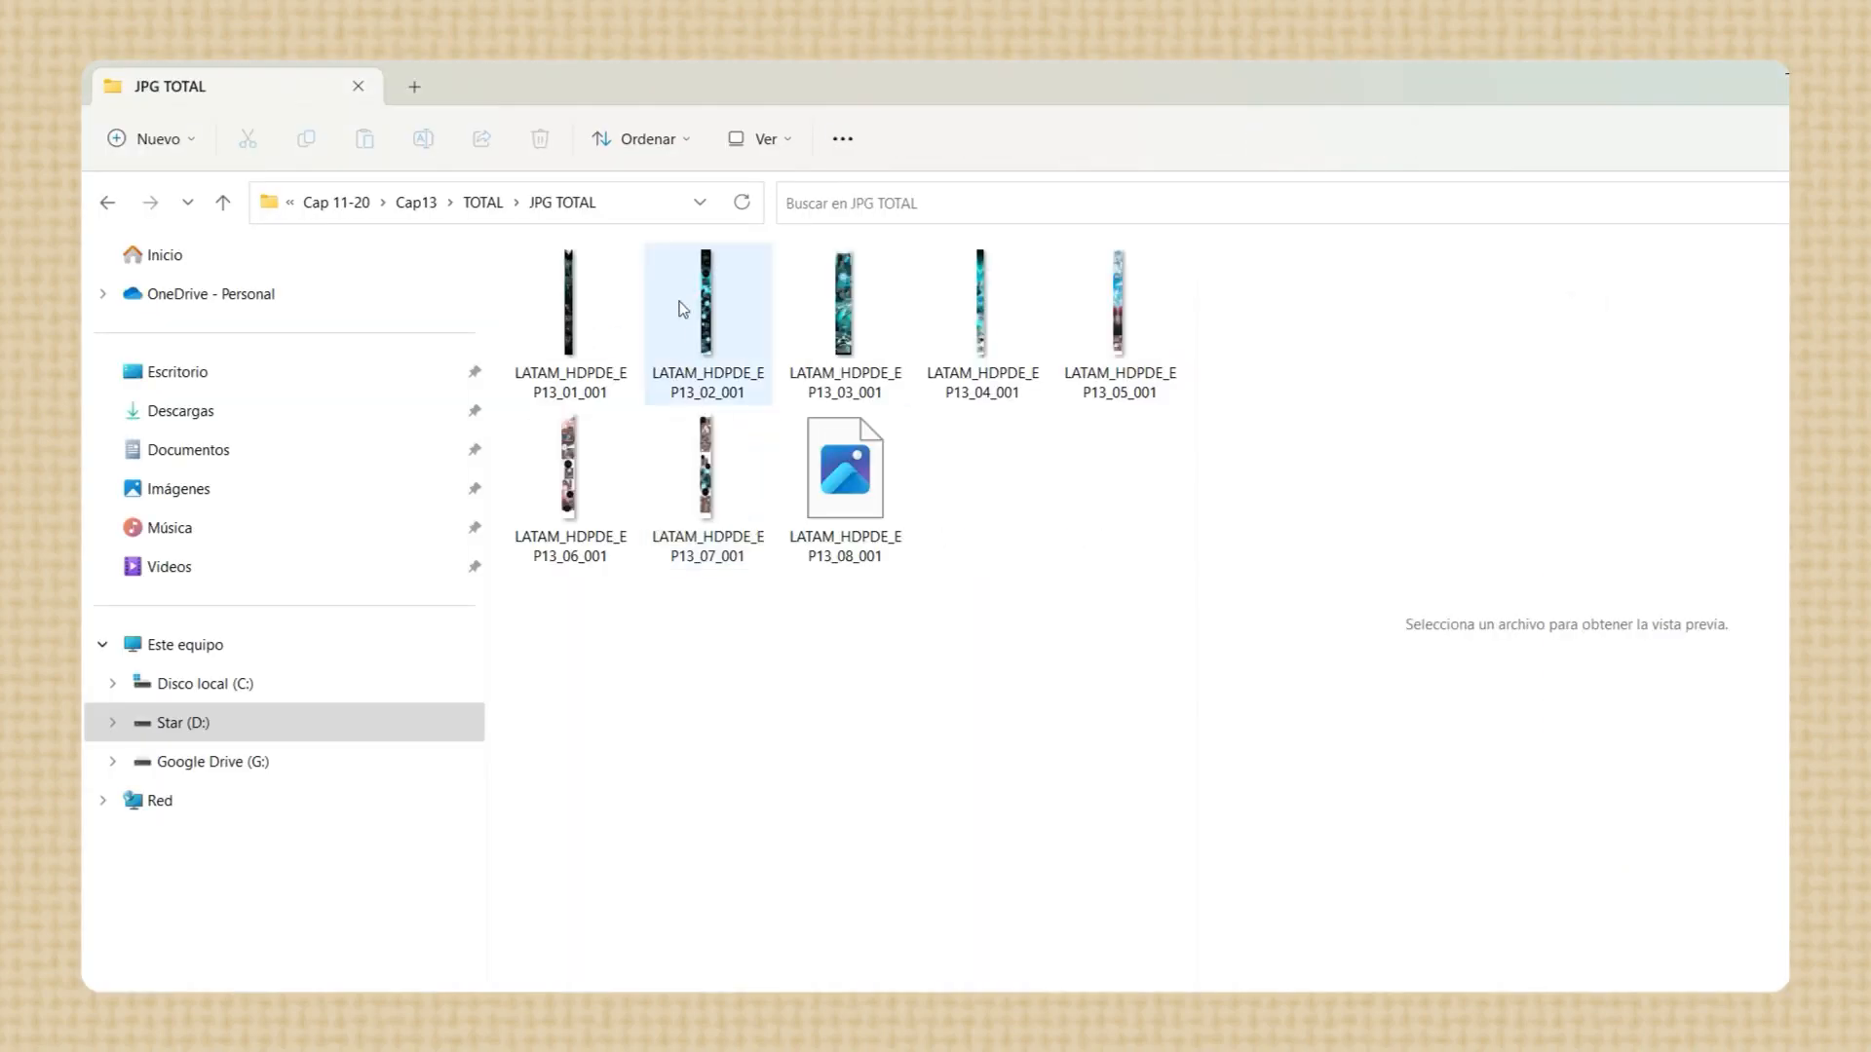
drag(547, 636, 1128, 354)
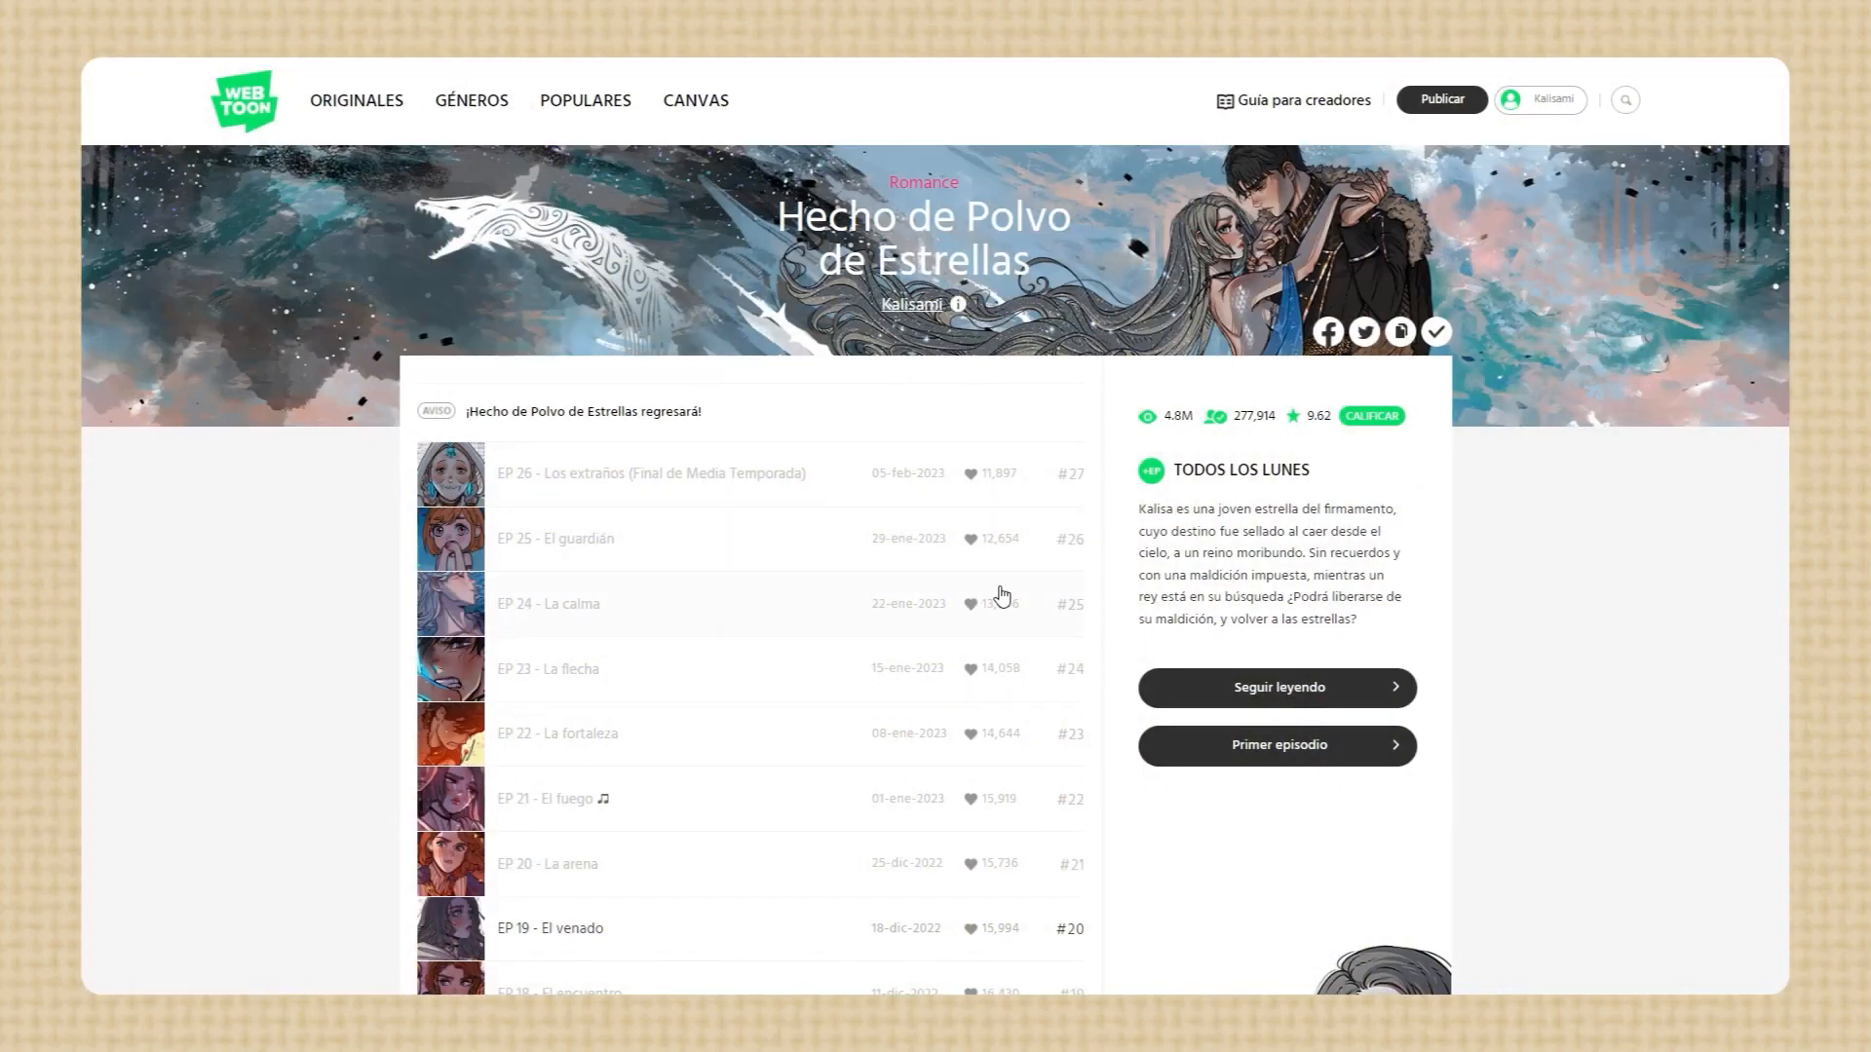
On the WEBTOON series page for Hecho de Polvo de Estrellas, browse the episode lists and open EP 13 - La luz
scroll(1036, 605, down, 4)
scroll(1038, 606, up, 2)
scroll(1041, 608, up, 1)
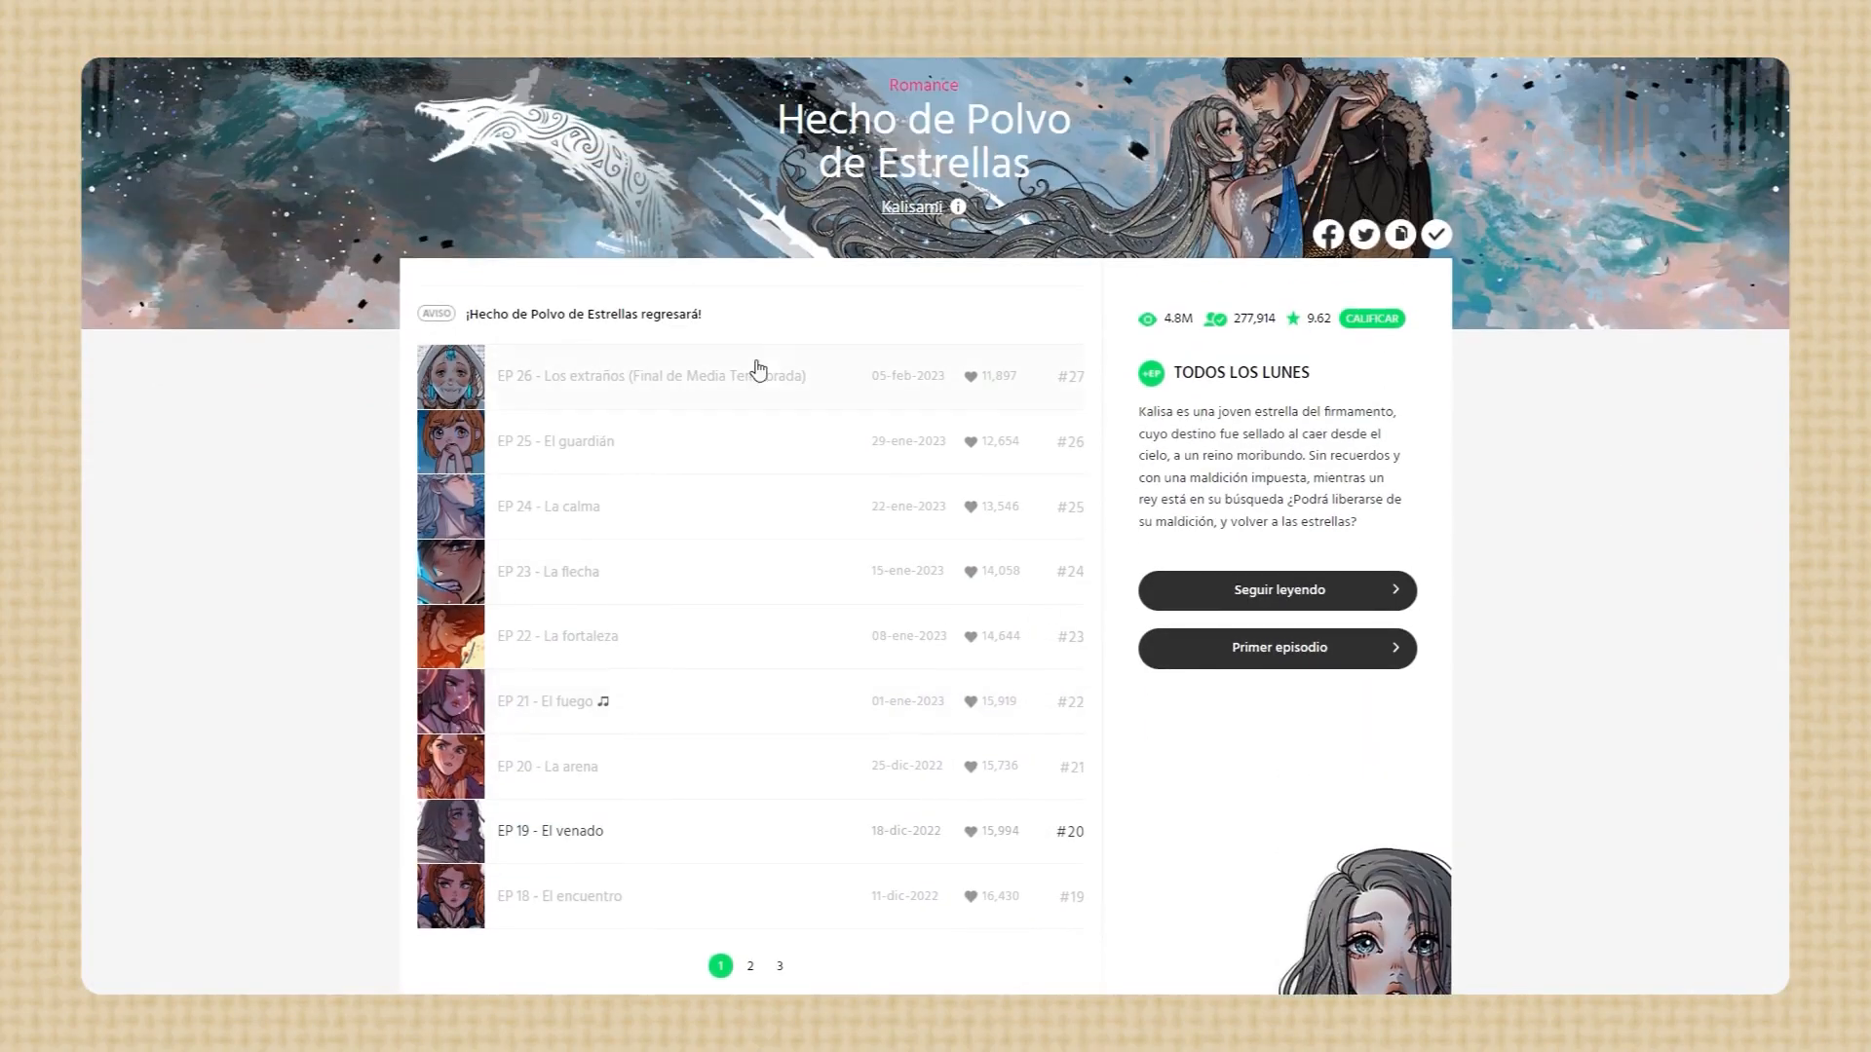
click(782, 977)
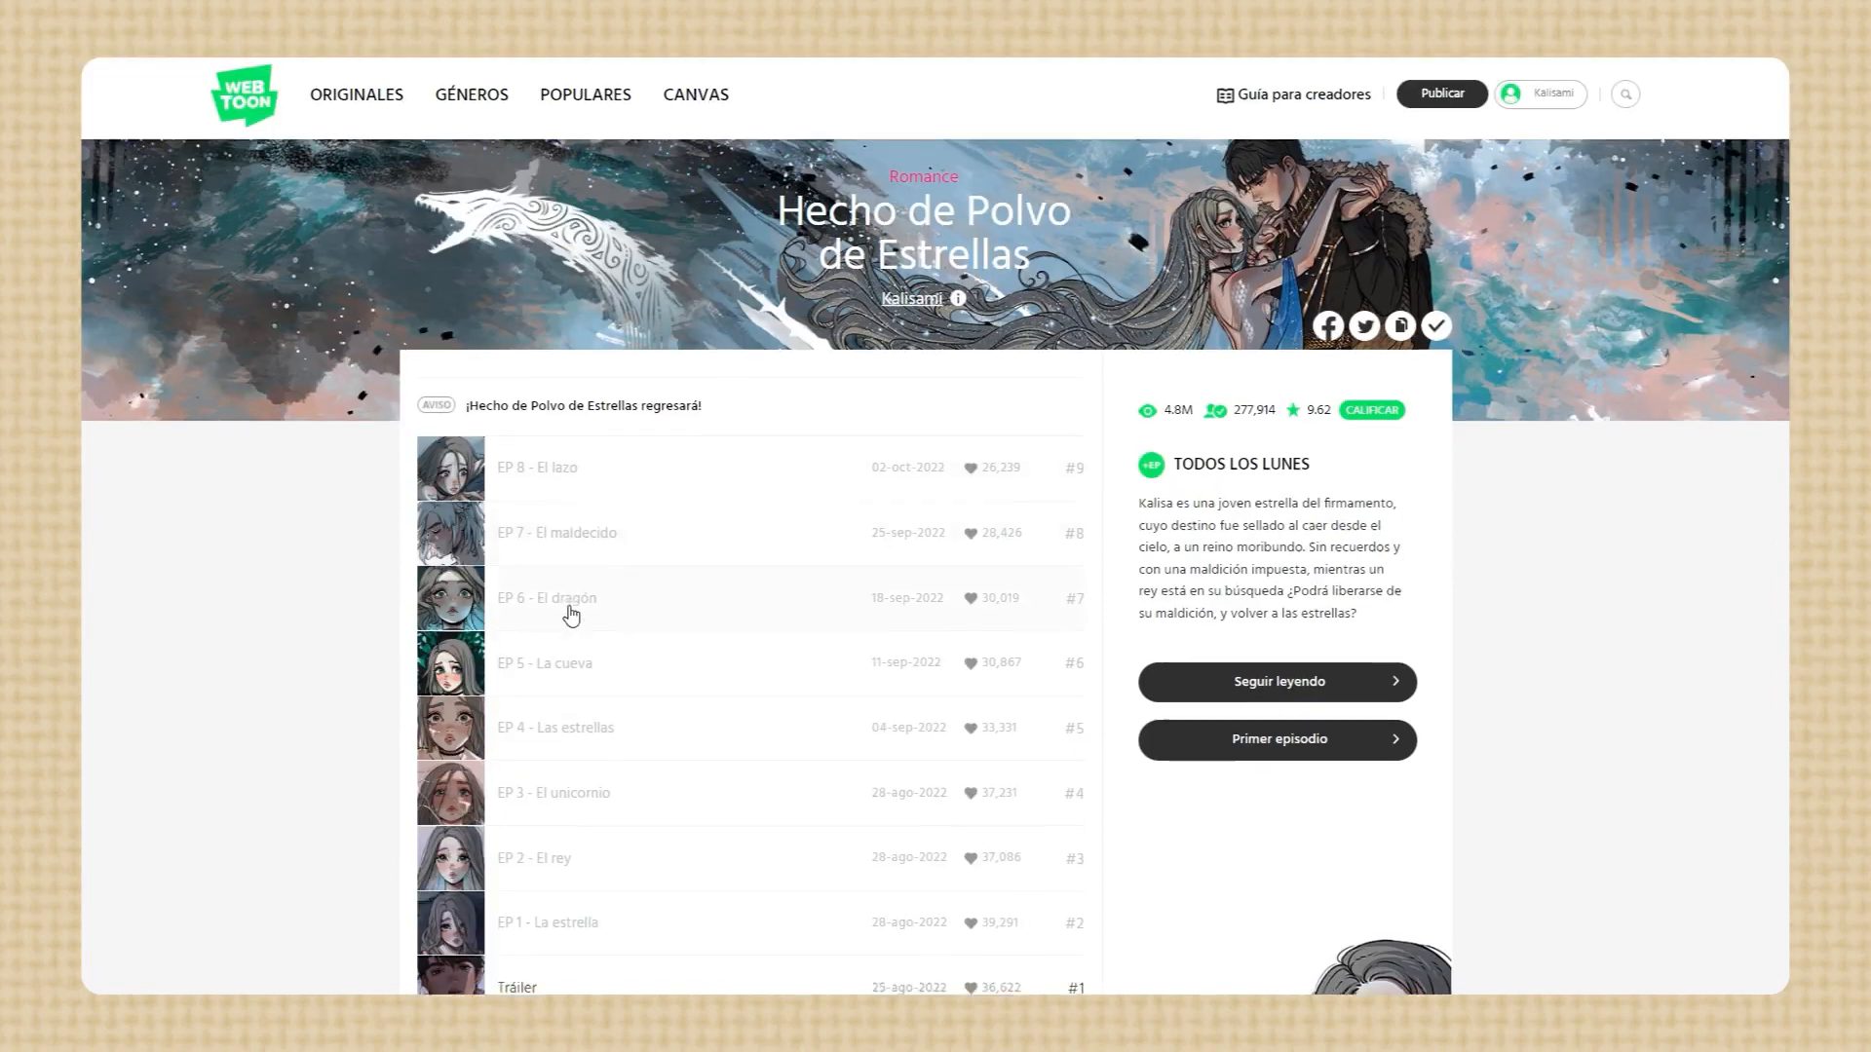
scroll(681, 614, down, 2)
click(746, 870)
scroll(522, 698, down, 1)
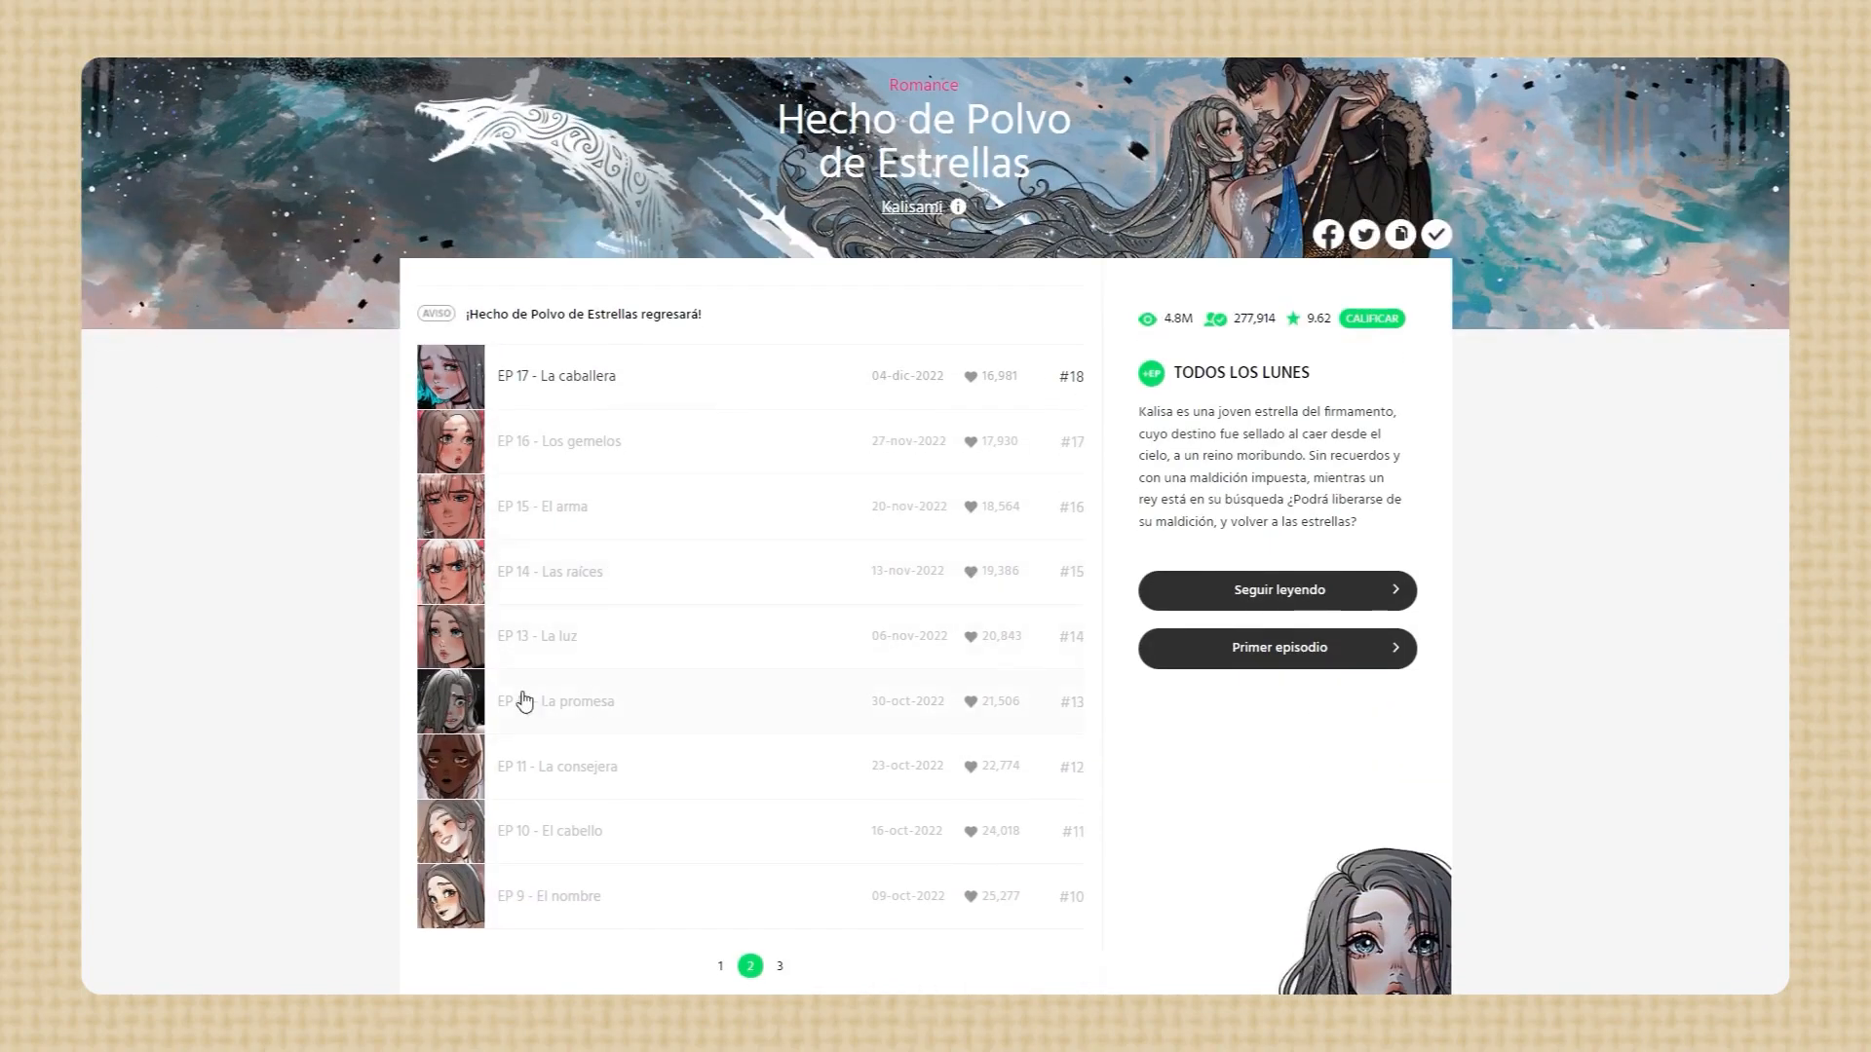
scroll(583, 568, up, 1)
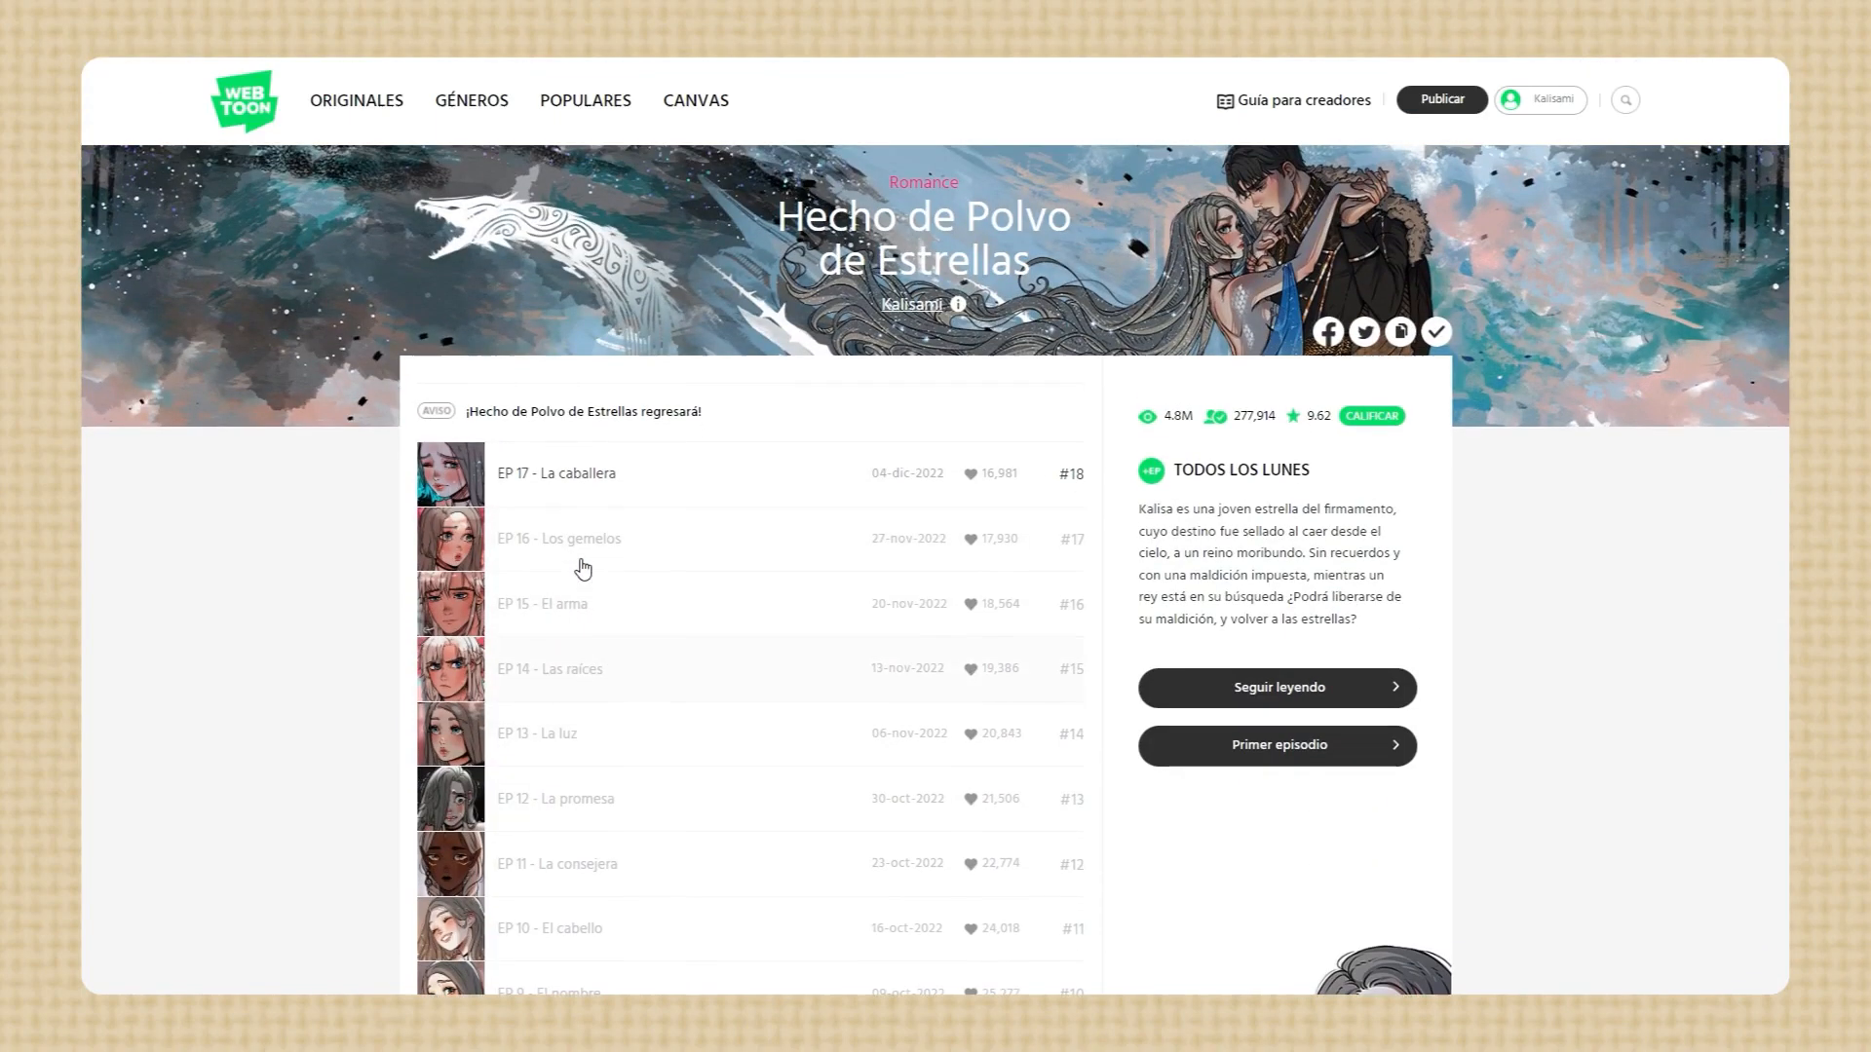
click(581, 738)
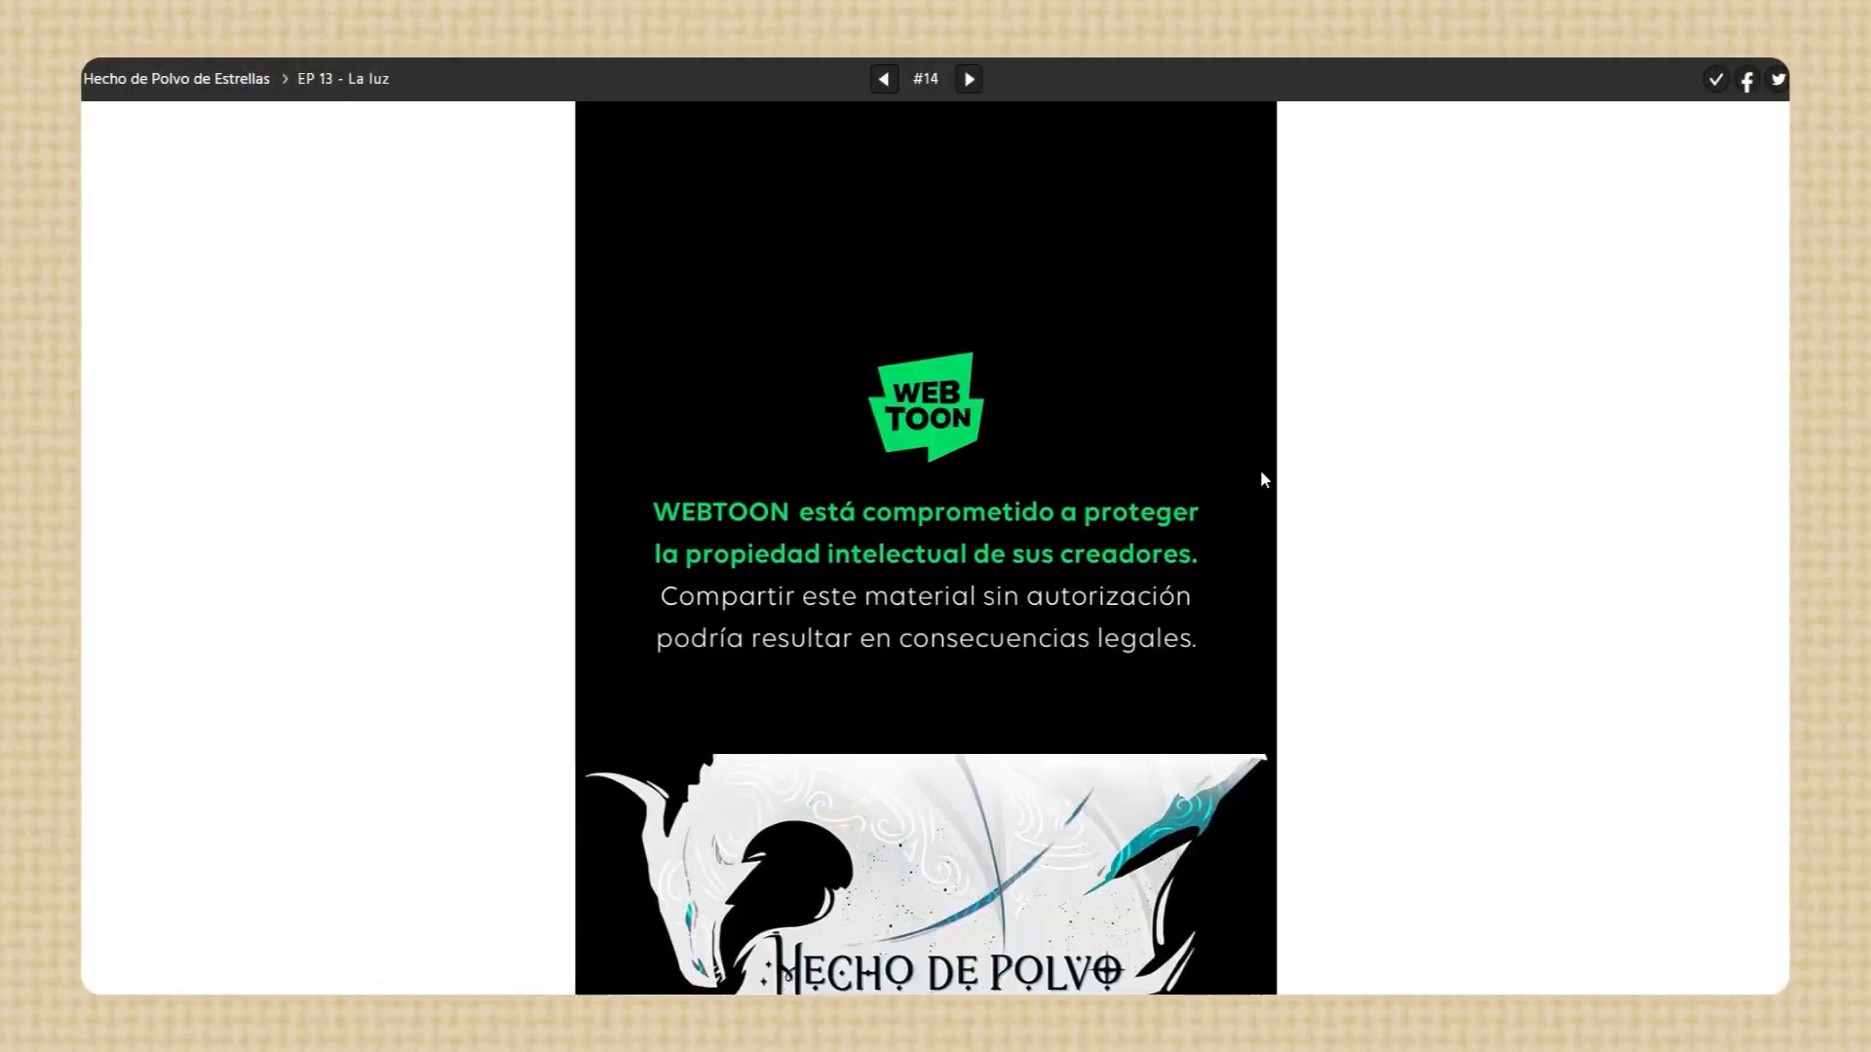
Read through the published EP 13 from its opening panels to the closing credits to review the final pages
scroll(1371, 464, down, 5)
scroll(1440, 491, down, 10)
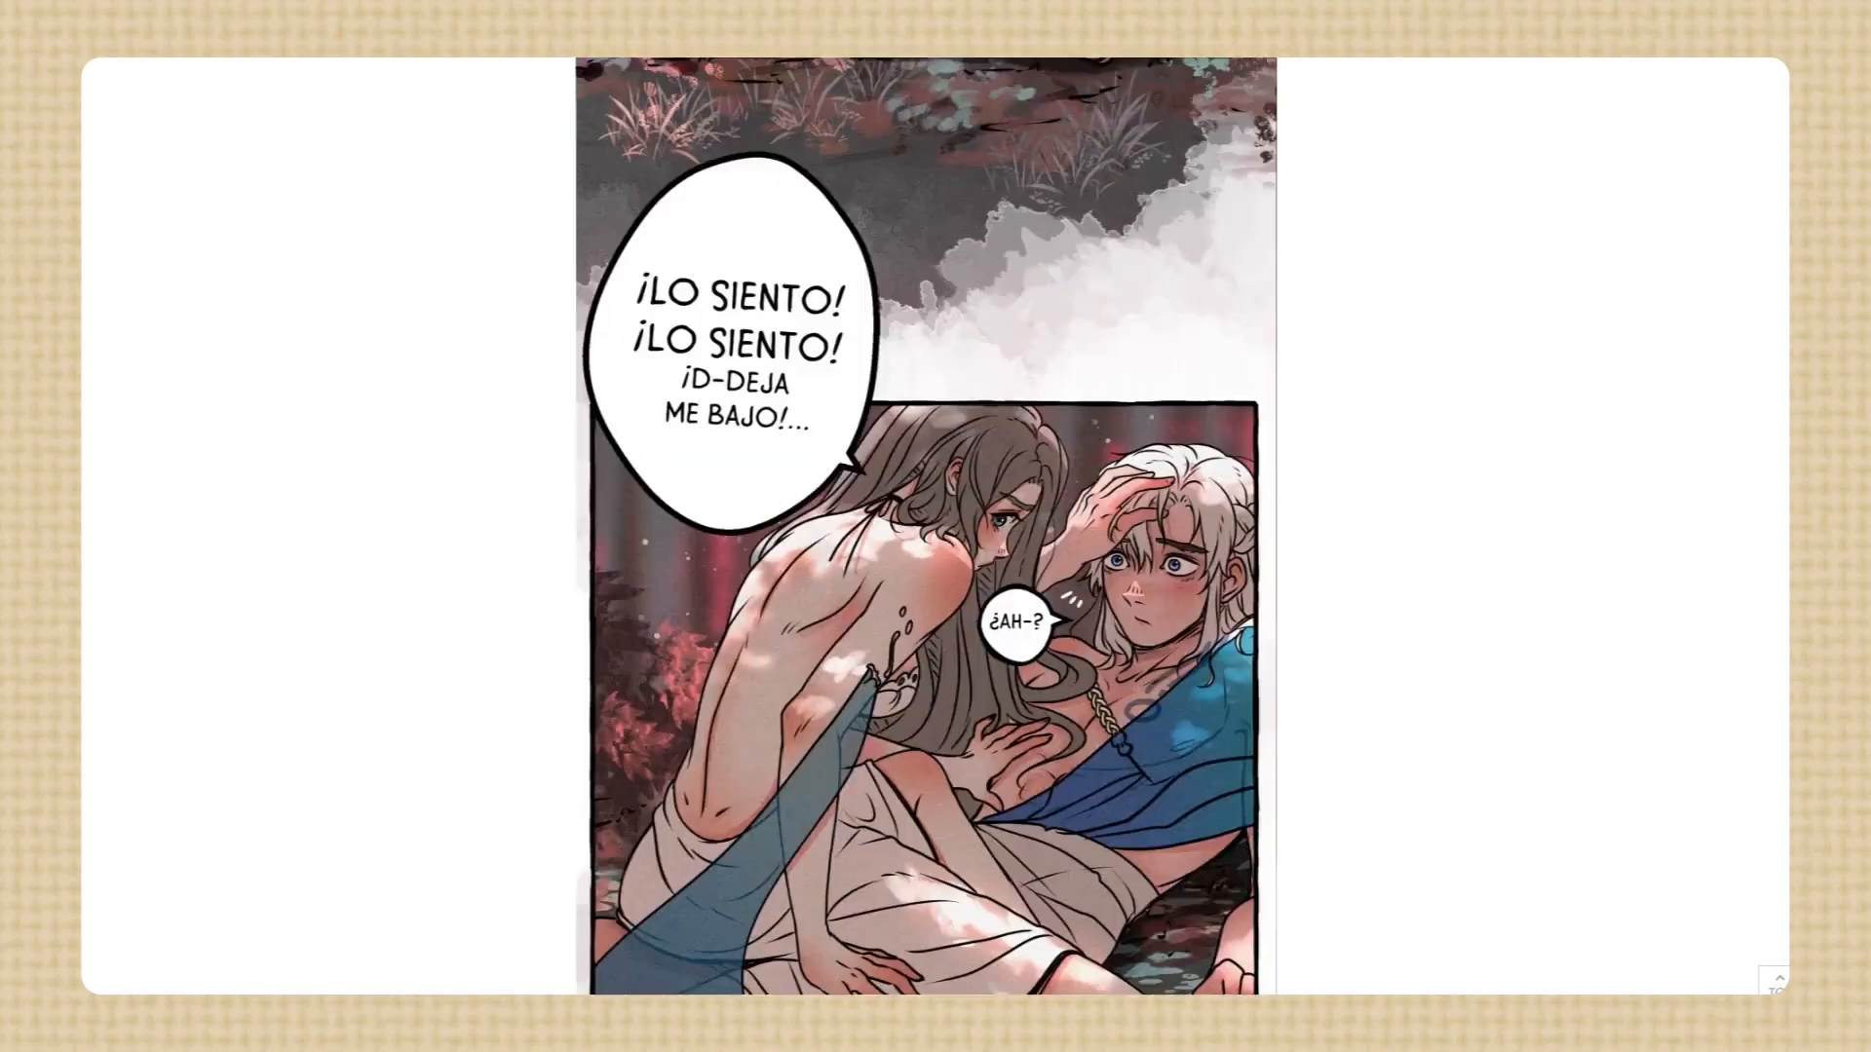
scroll(1570, 735, down, 15)
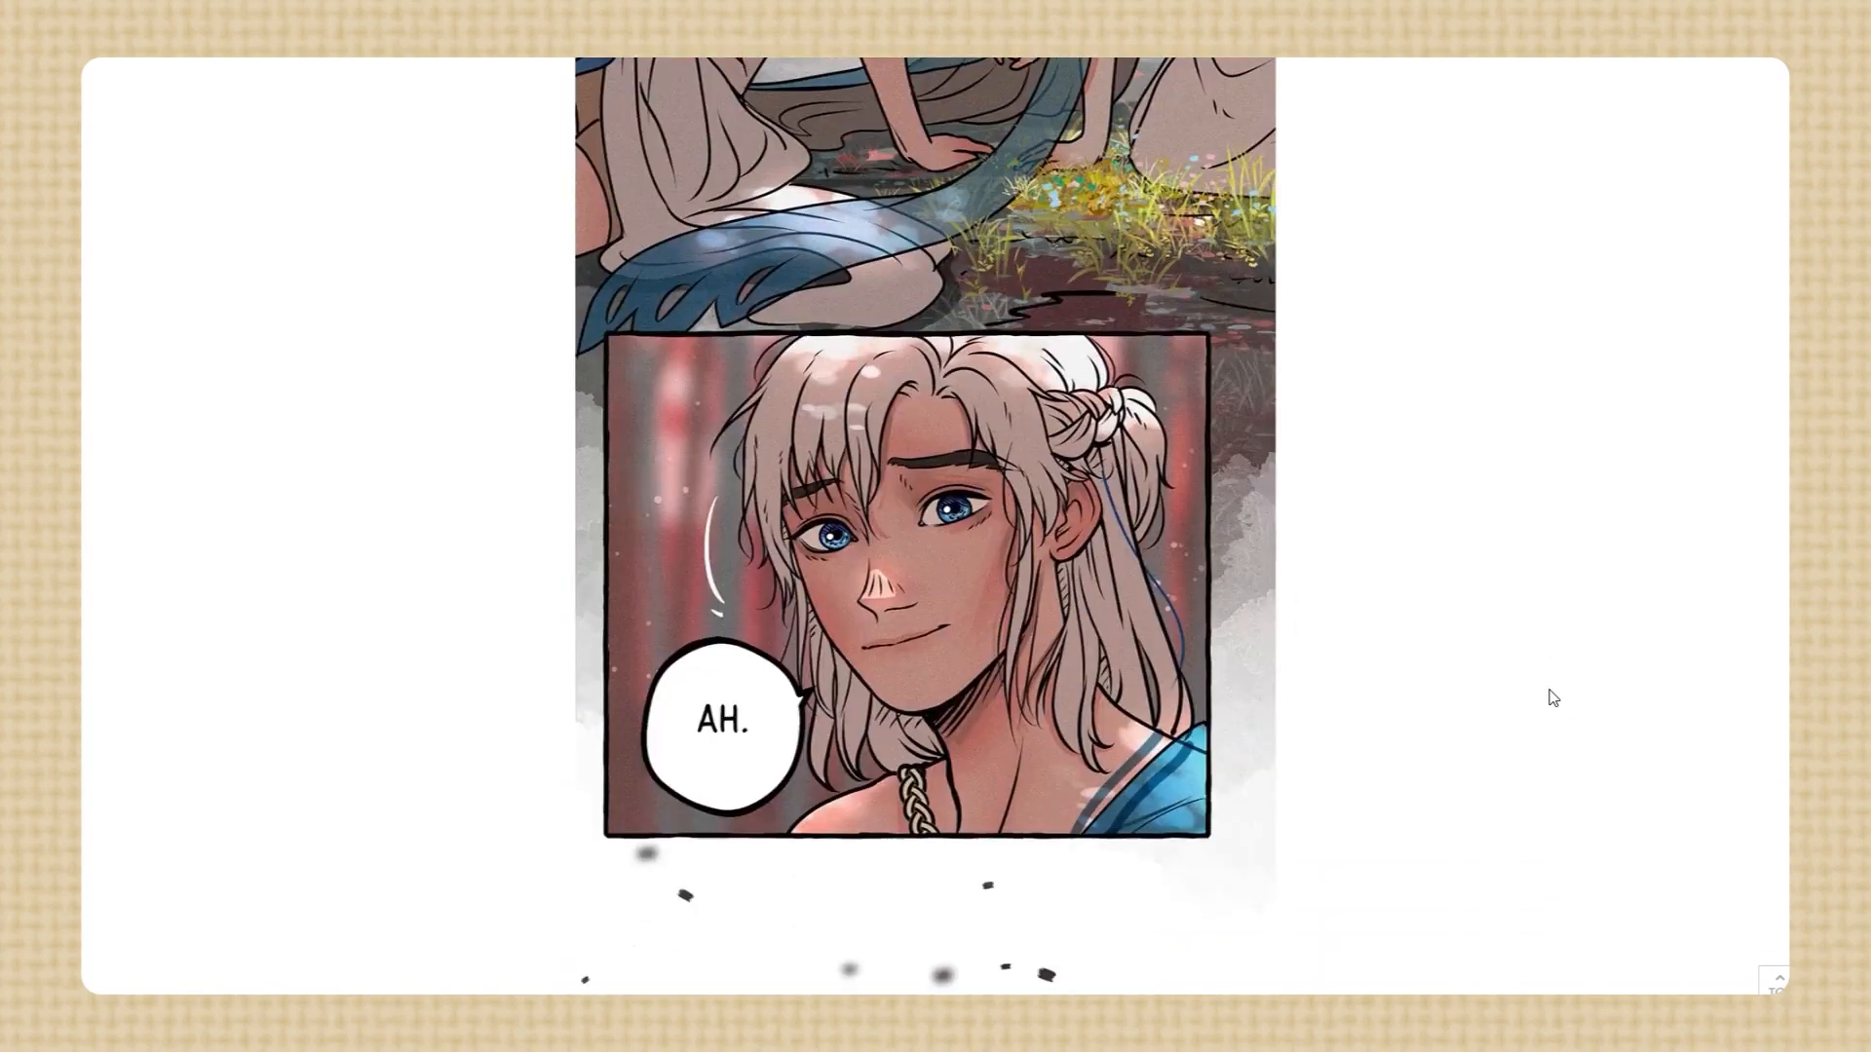
scroll(1553, 697, down, 15)
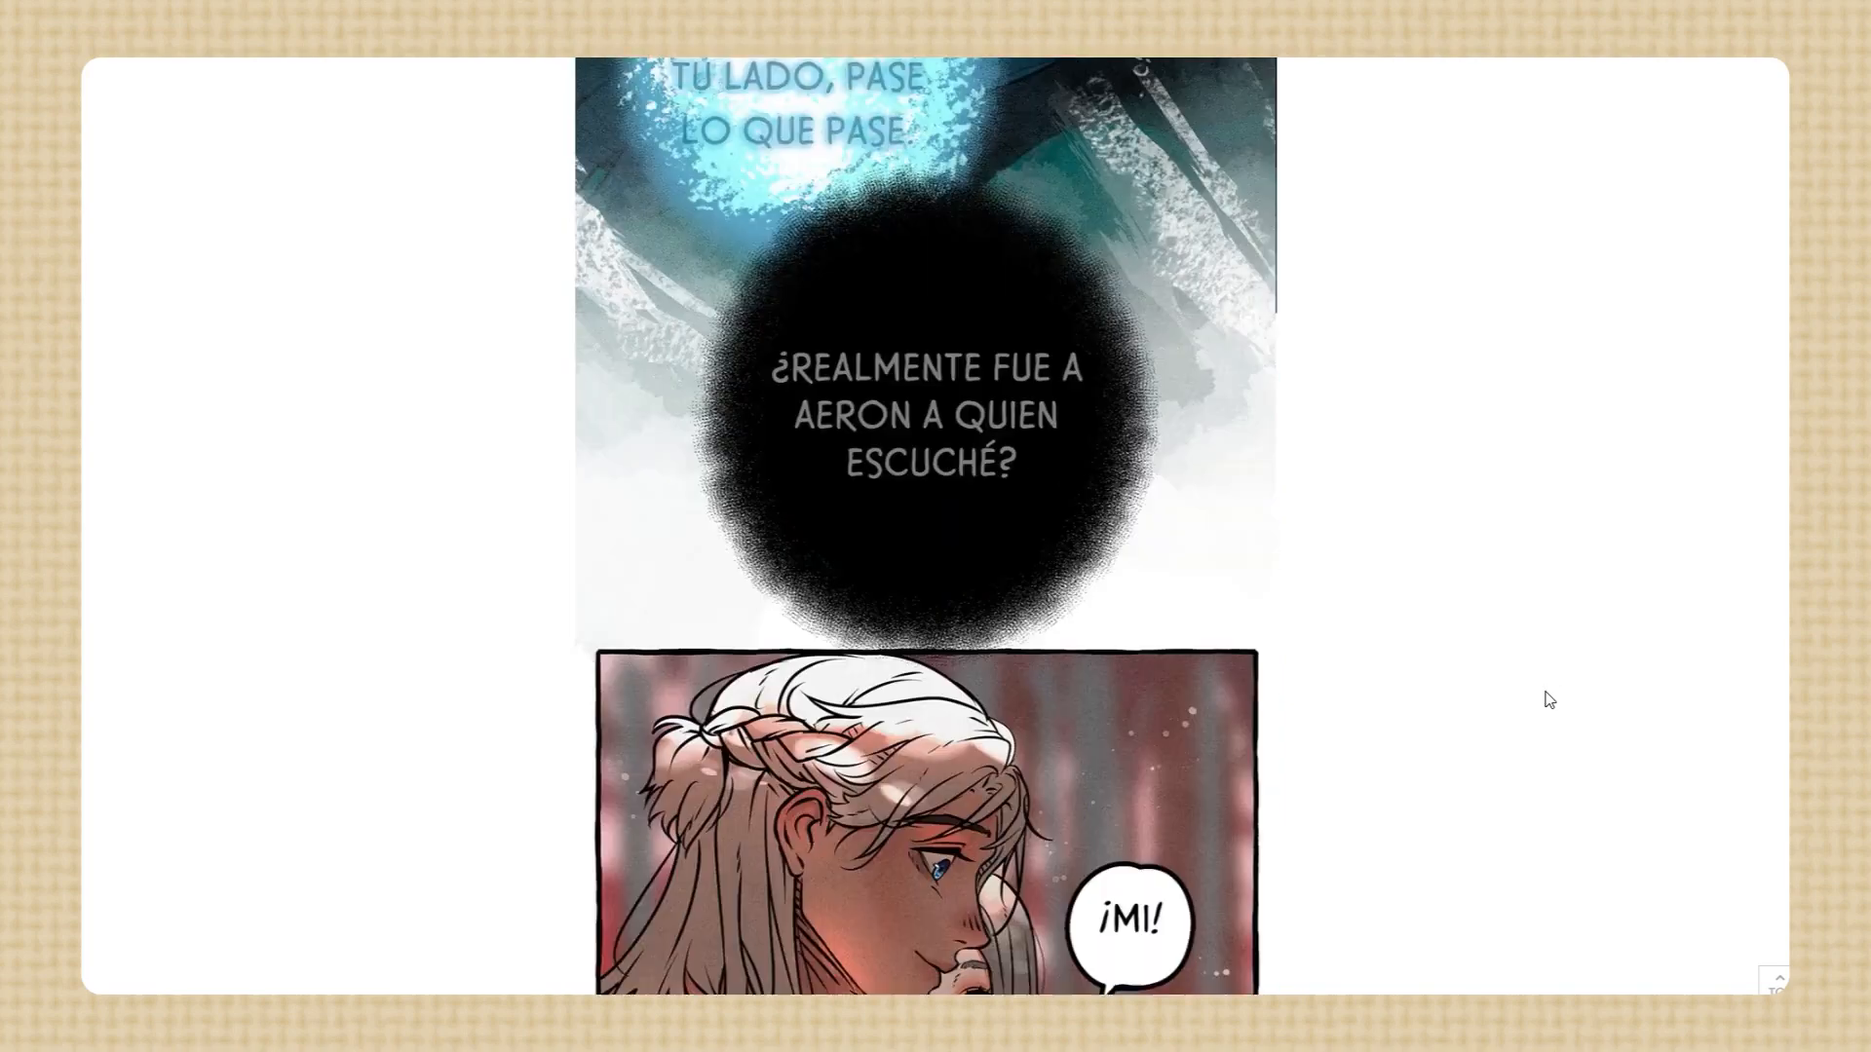
scroll(1550, 699, down, 10)
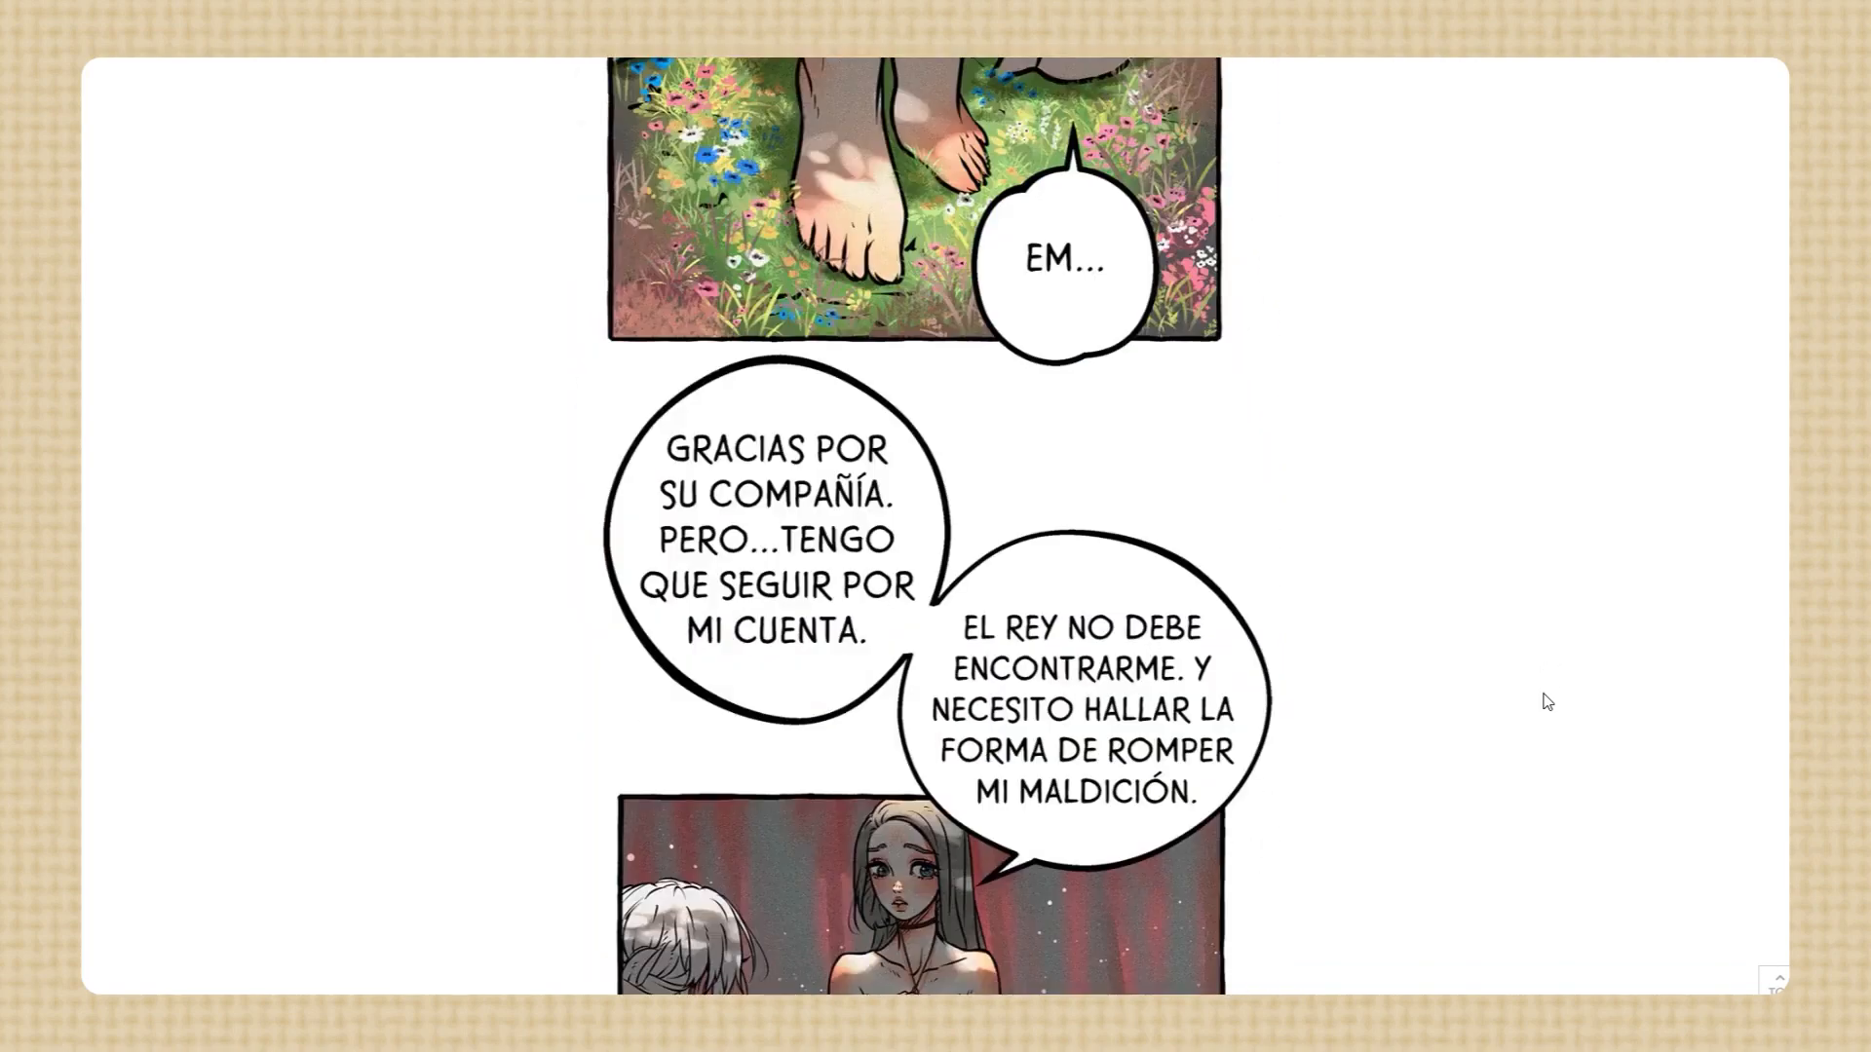
scroll(1547, 702, down, 20)
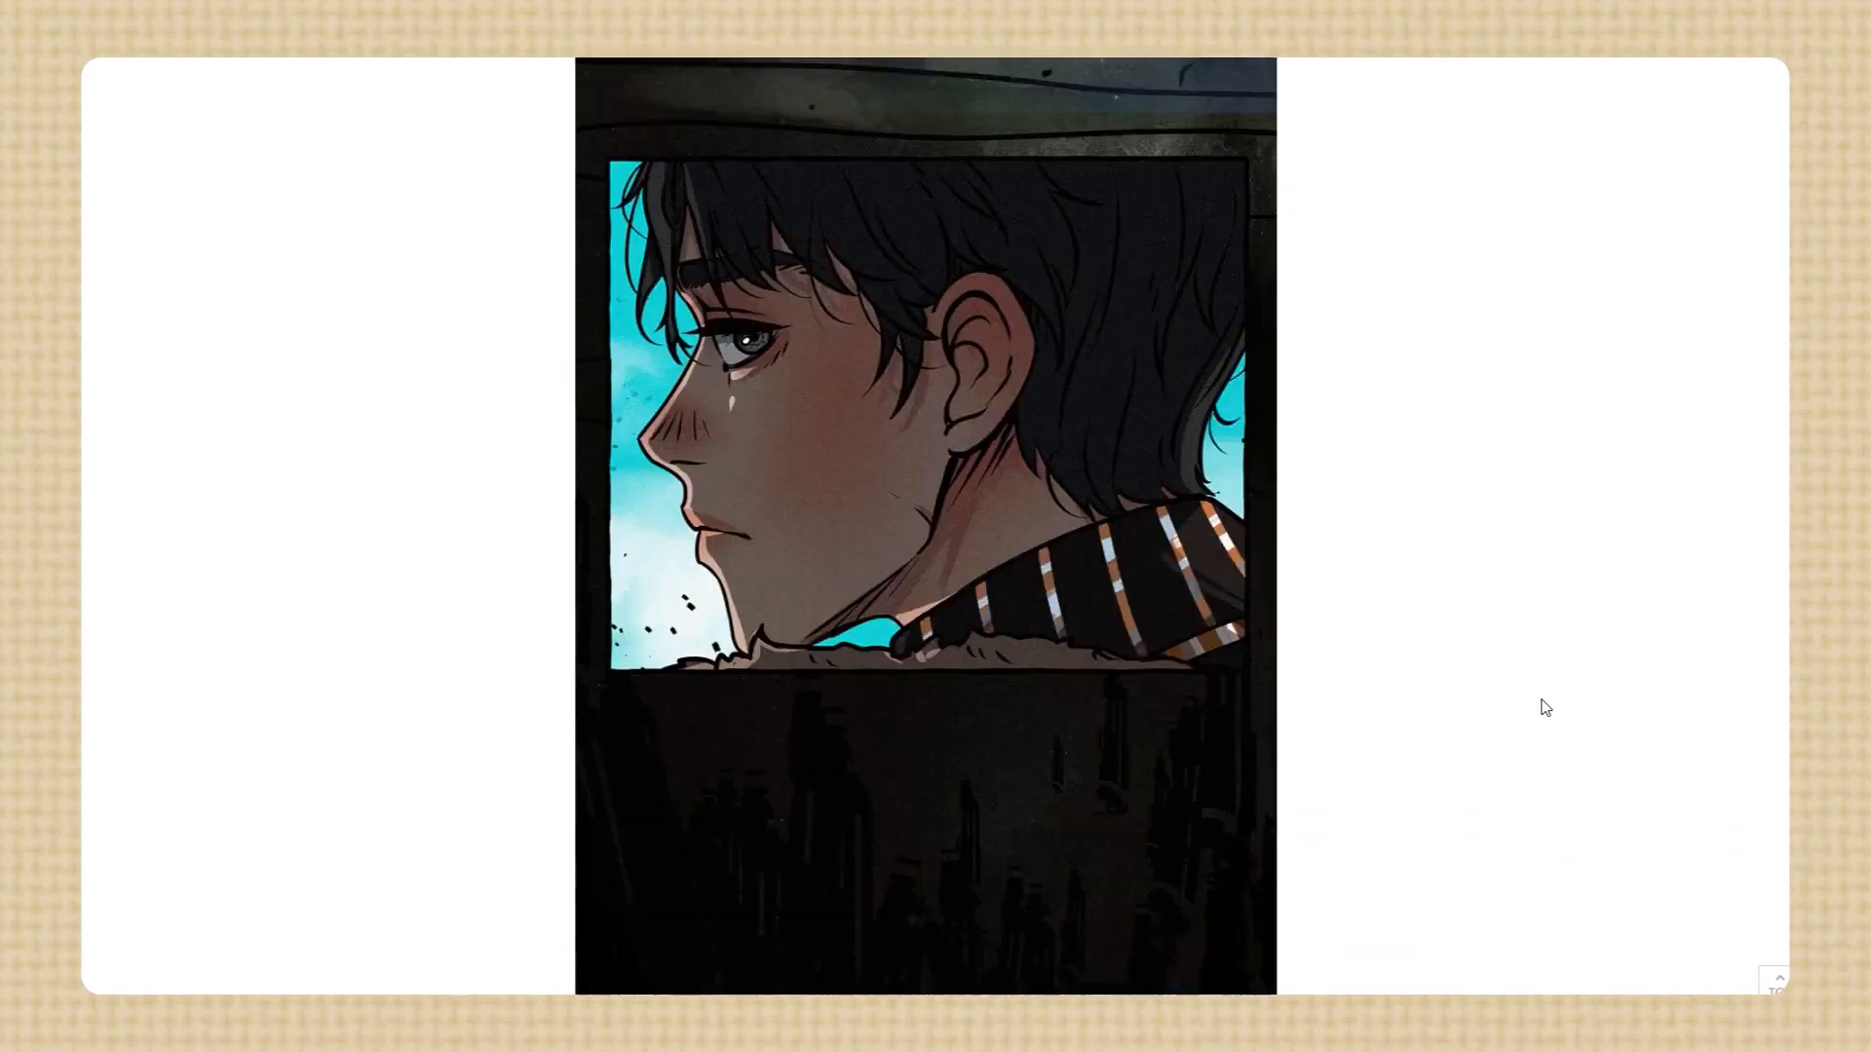
scroll(1547, 711, up, 3)
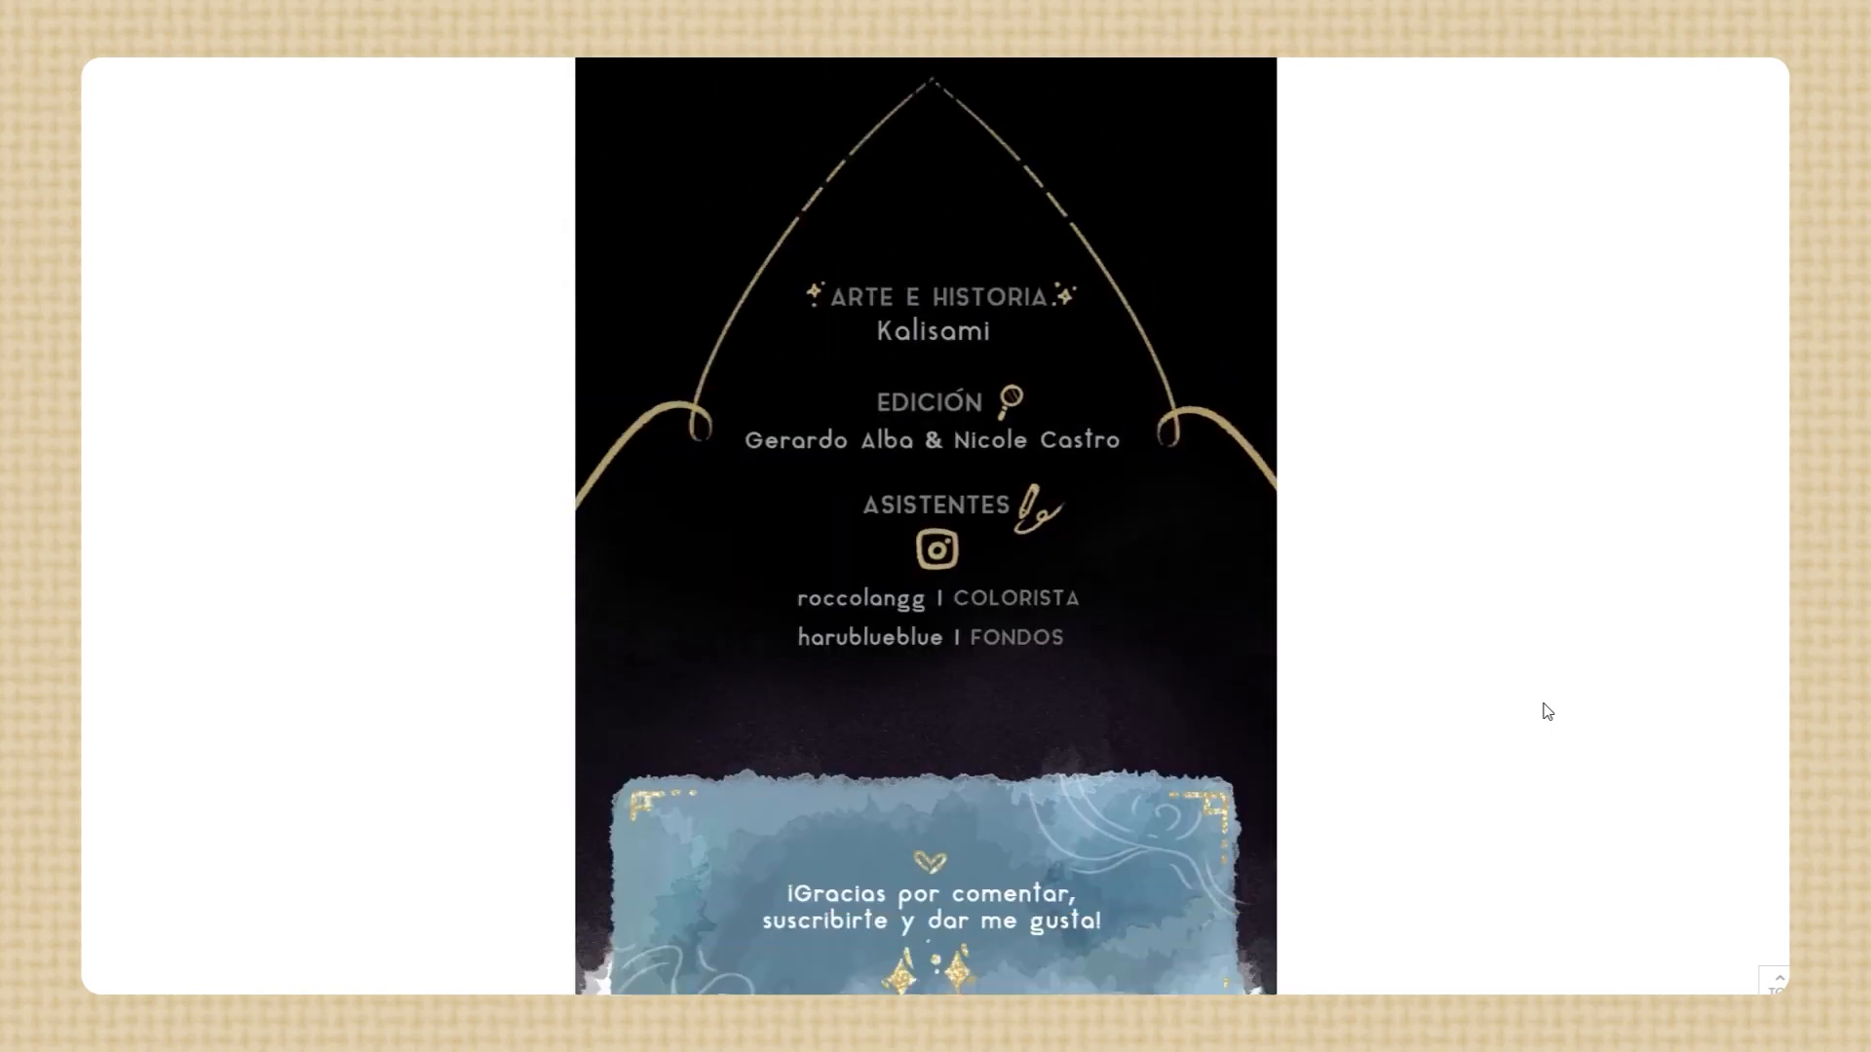
scroll(1547, 711, down, 7)
scroll(1547, 712, down, 15)
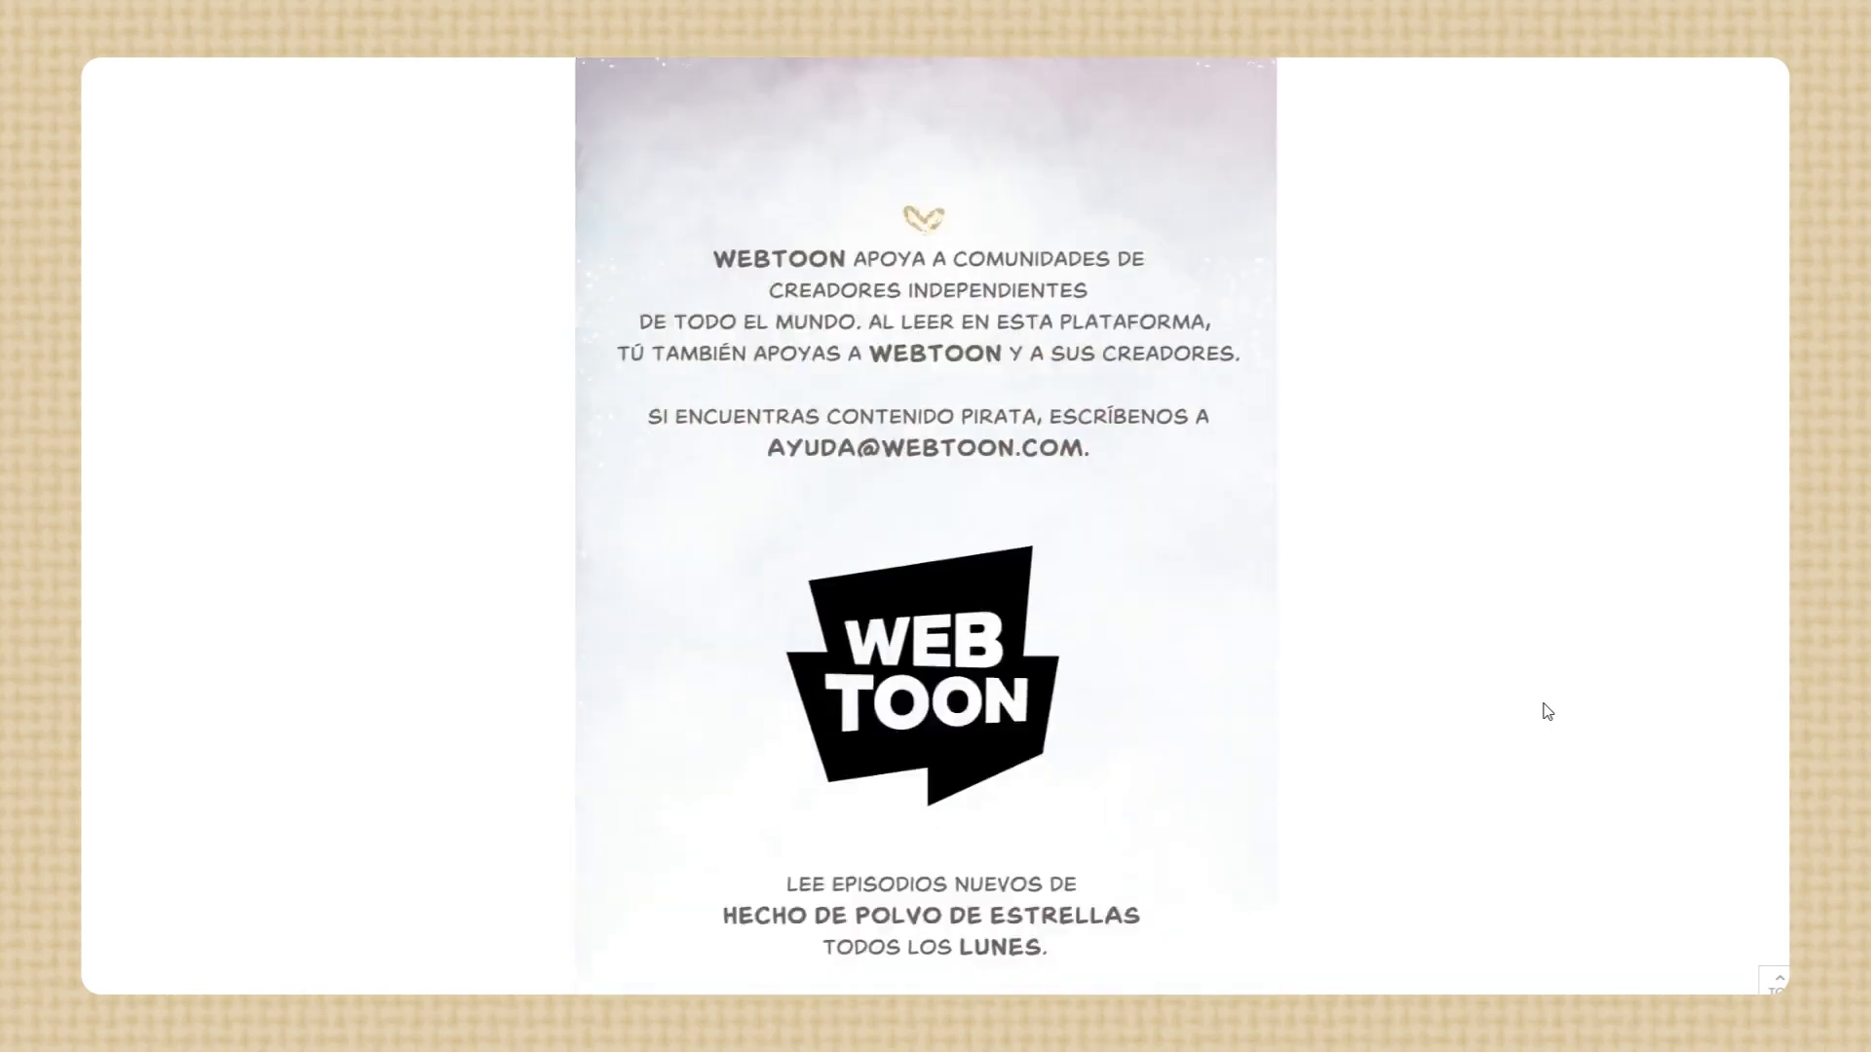